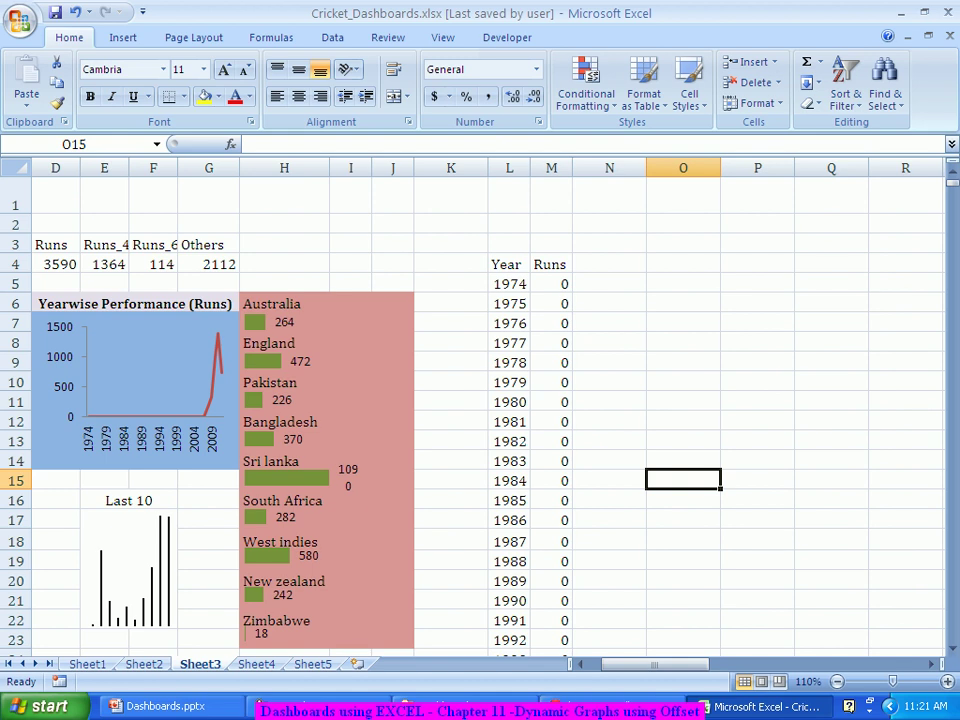
- Review the player dashboard and select the Year and Runs rows for 2008 to 2012
drag(655, 664, 637, 664)
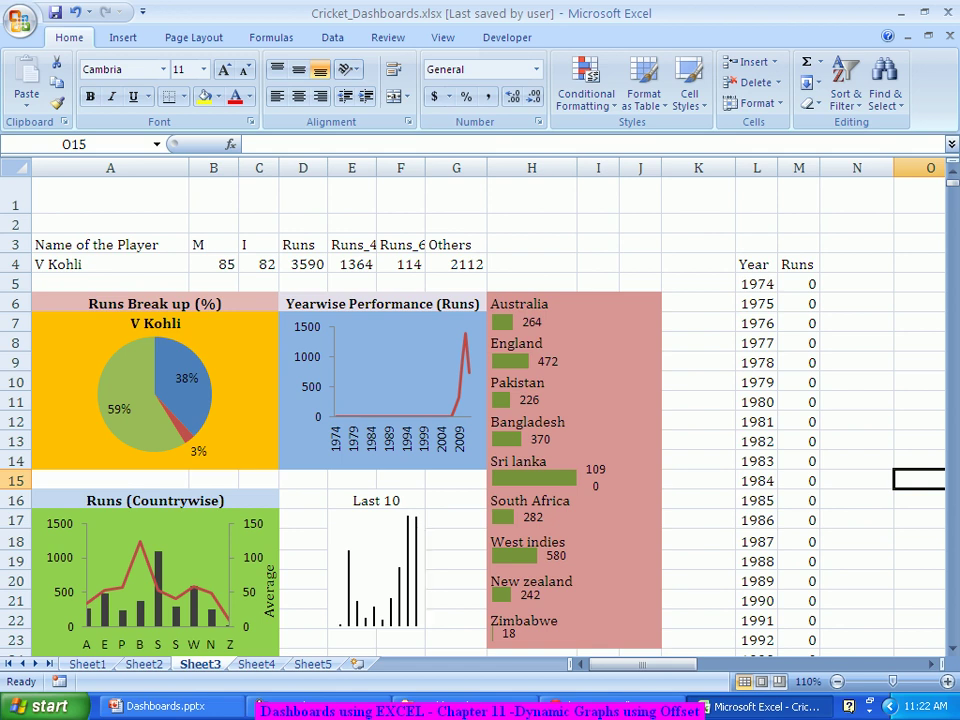
scroll(470, 420, down, 7)
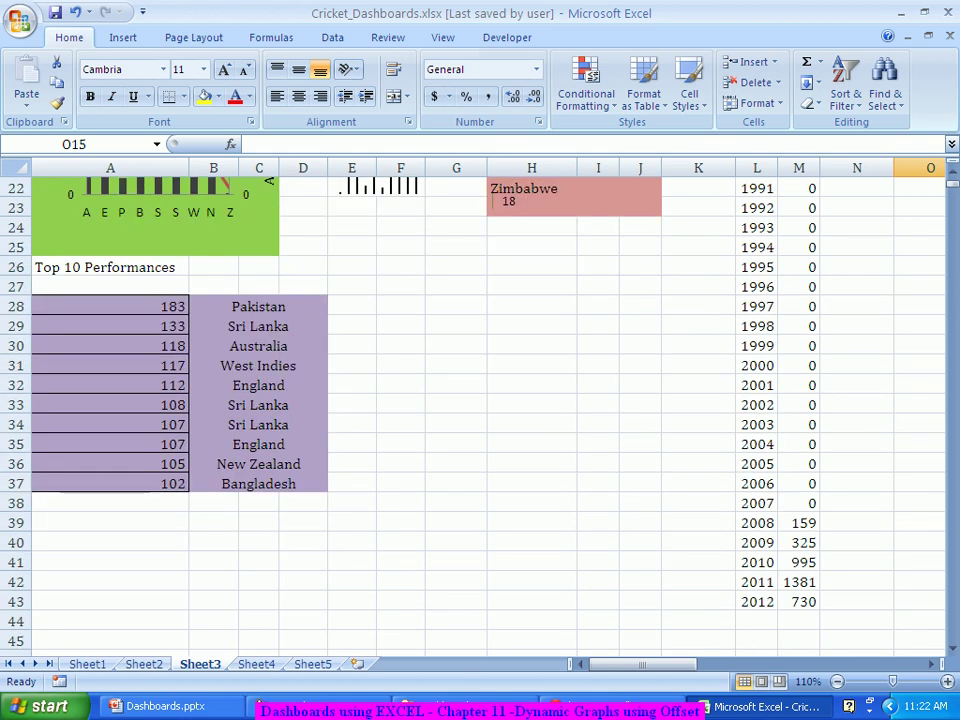
drag(757, 522, 800, 601)
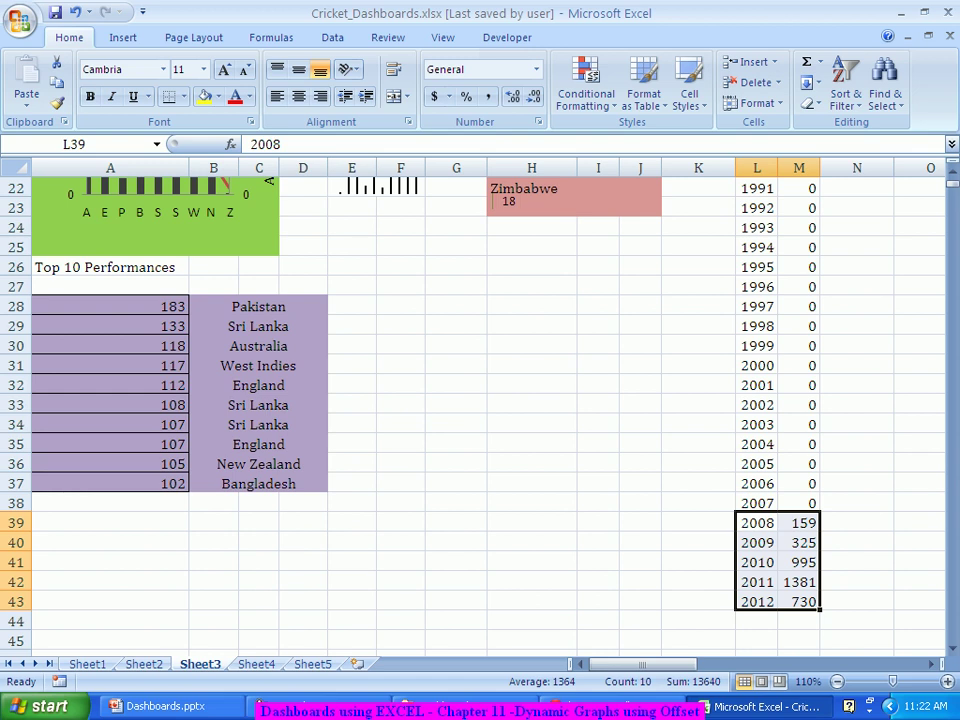
scroll(480, 410, up, 1)
scroll(480, 410, up, 6)
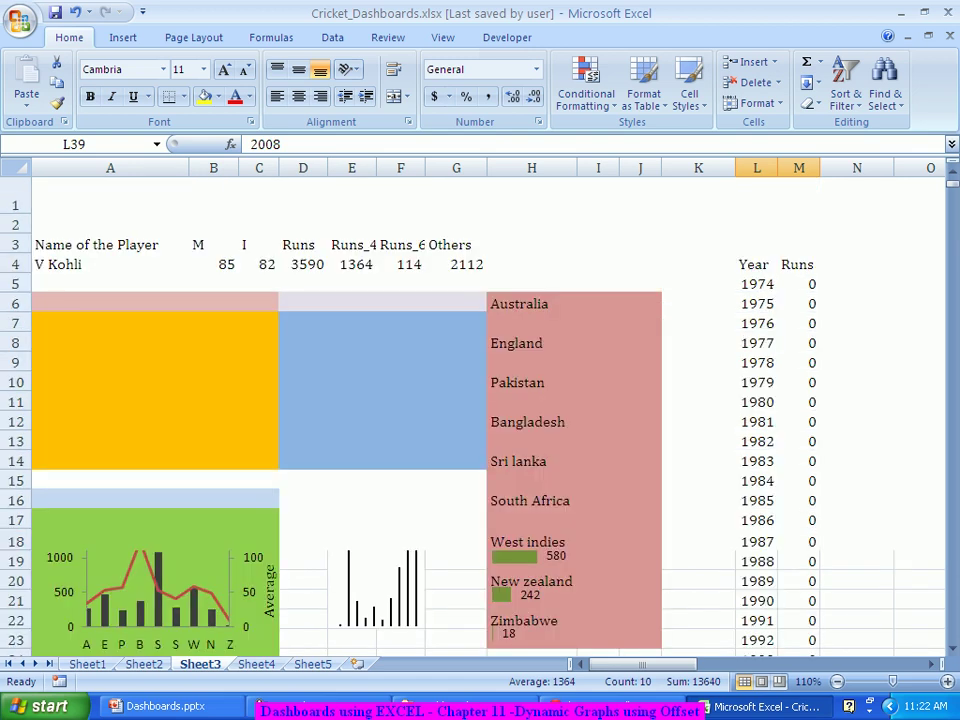
- Change the player name in cell A4 to SR Tendulkar
click(110, 264)
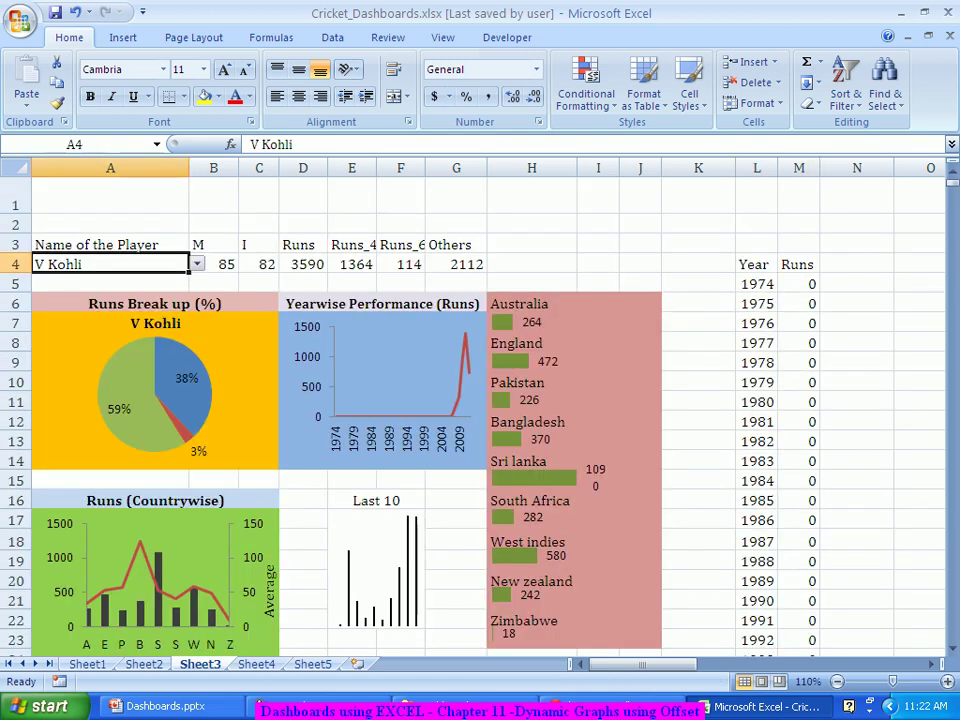
text(SR Tend)
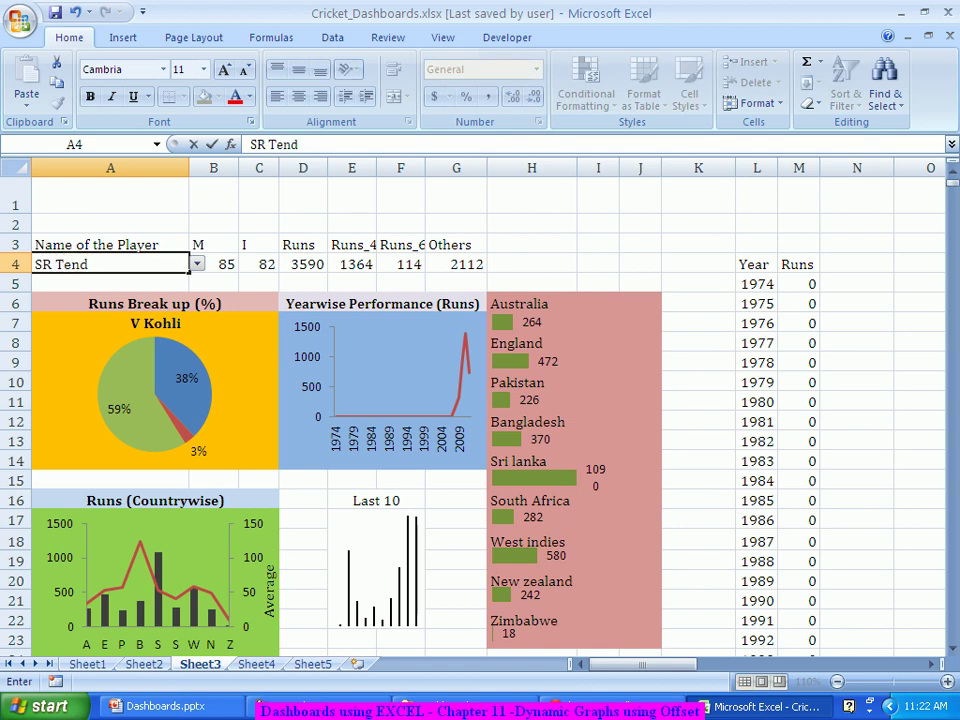
text(ulkar)
key(ctrl+Return)
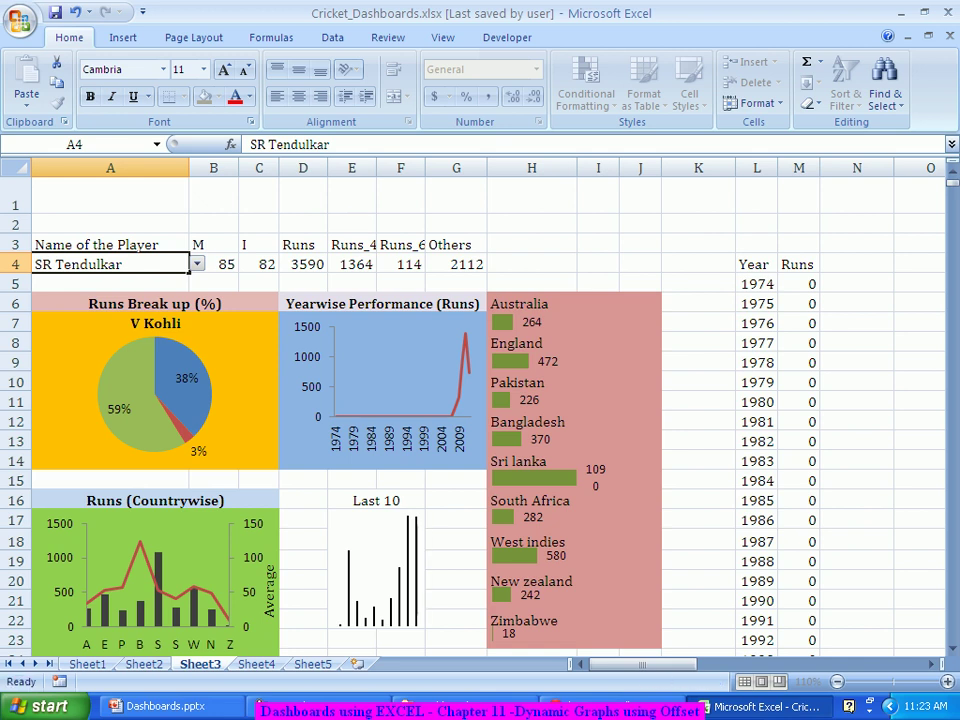
key(Return)
- Select the Year and Runs rows from 1990 to 2012 to examine this player's active years
scroll(480, 400, down, 6)
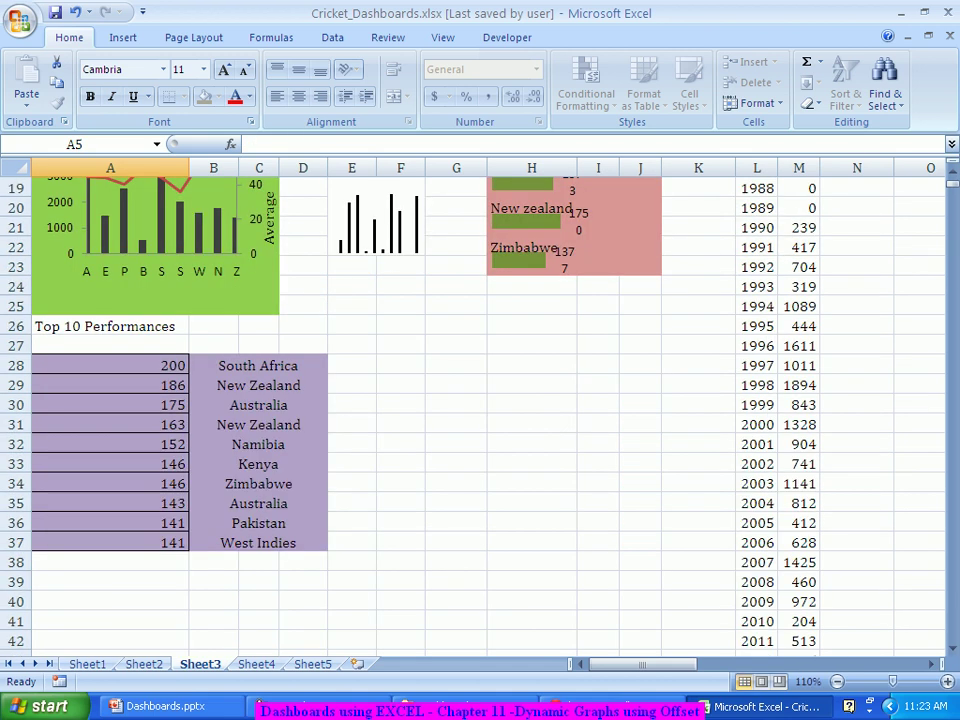
scroll(480, 400, up, 1)
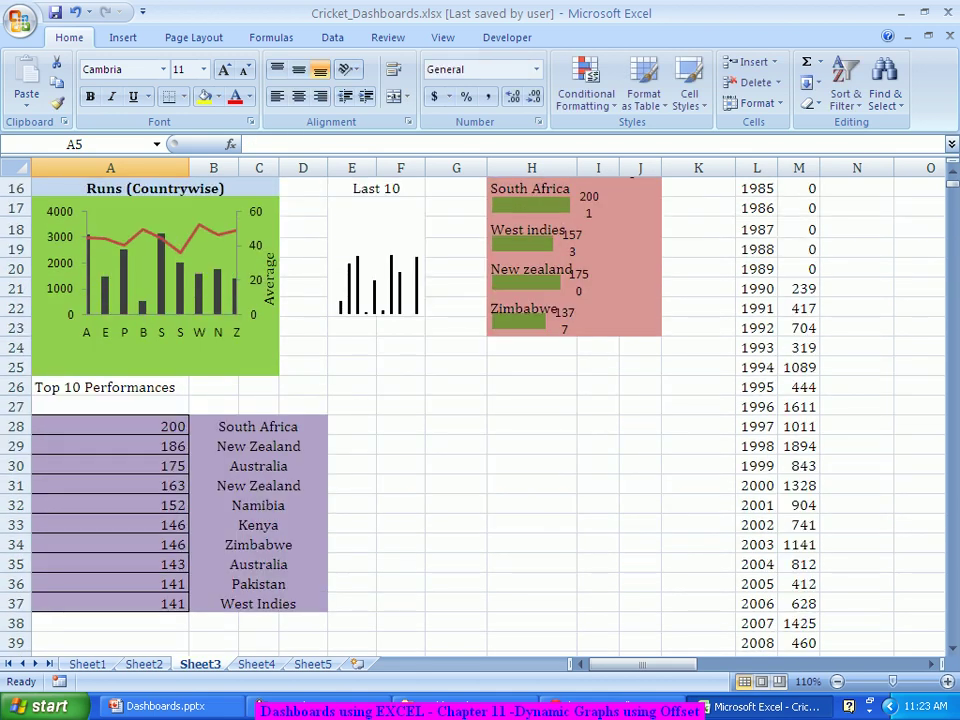
drag(756, 288, 799, 625)
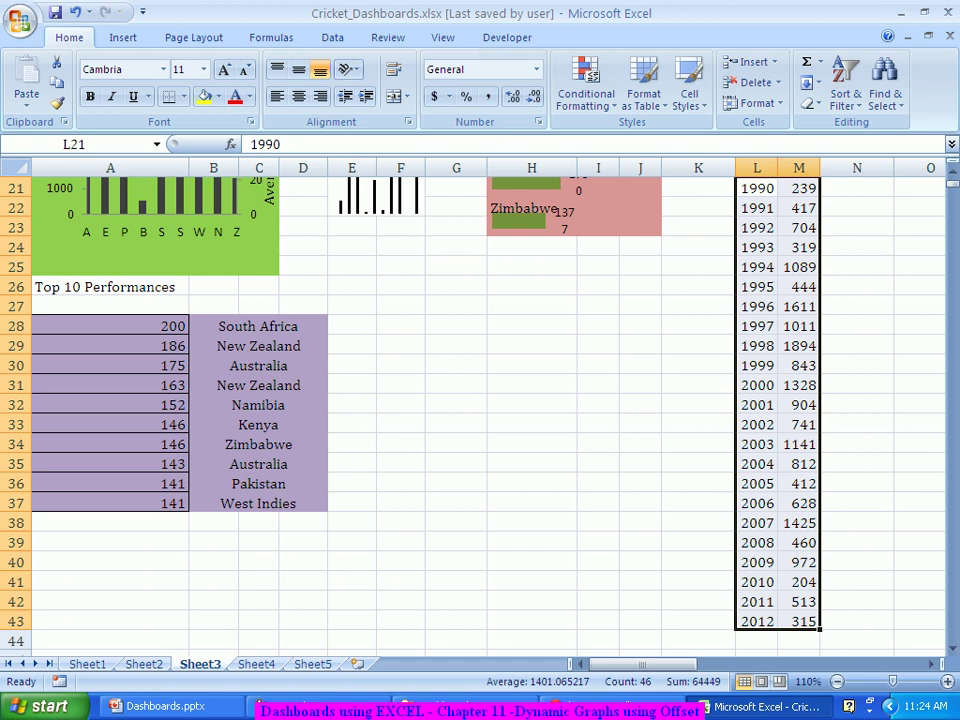
- Enter the label Offset in cell K32, beside the Year column
click(698, 463)
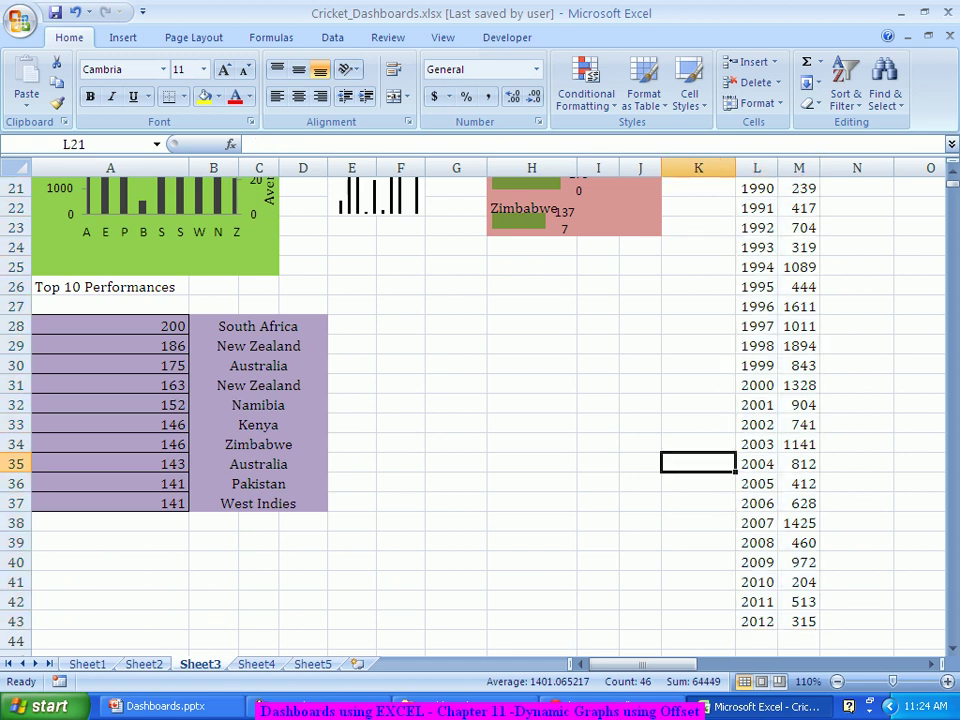
click(698, 404)
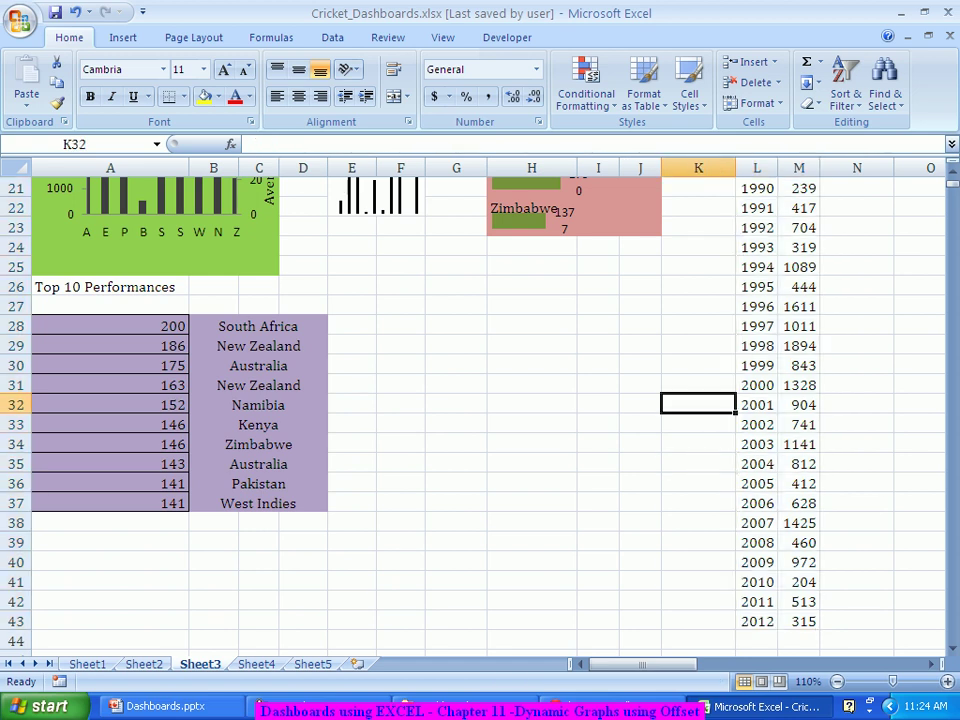
text(Offset)
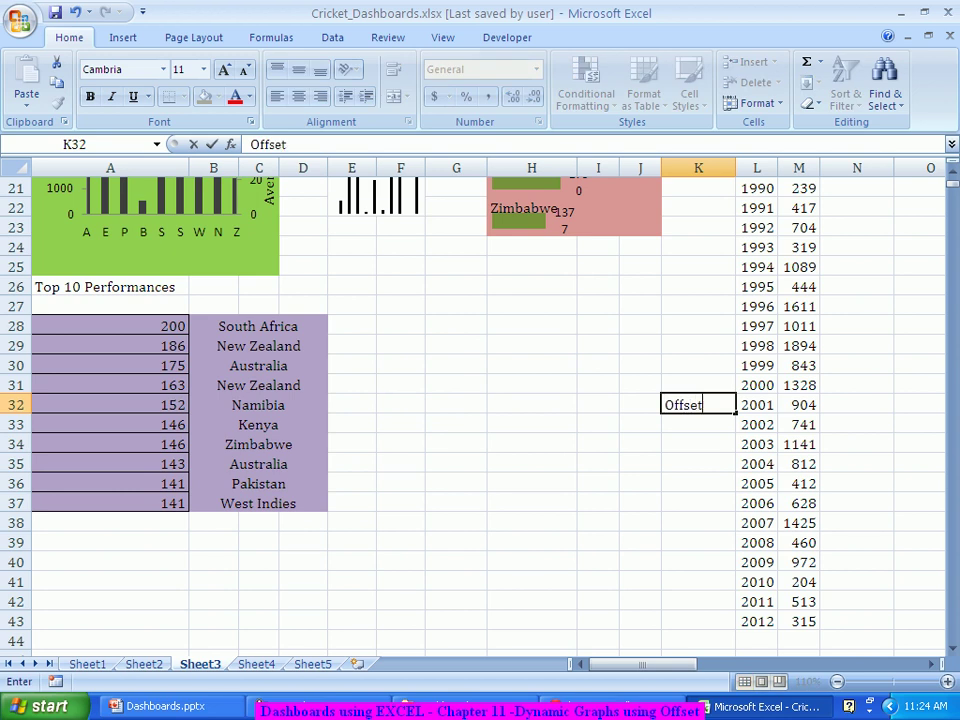
key(Return)
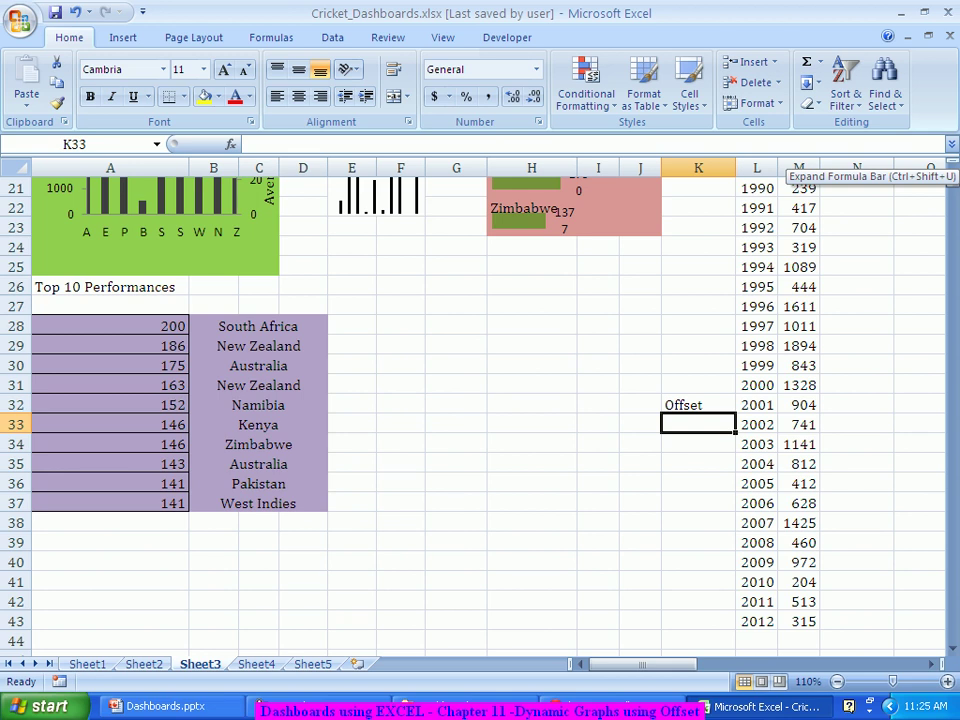
- Examine the Year and Runs rows for 1999 to 2006 and the table's starting cell for 1974
drag(757, 366, 799, 504)
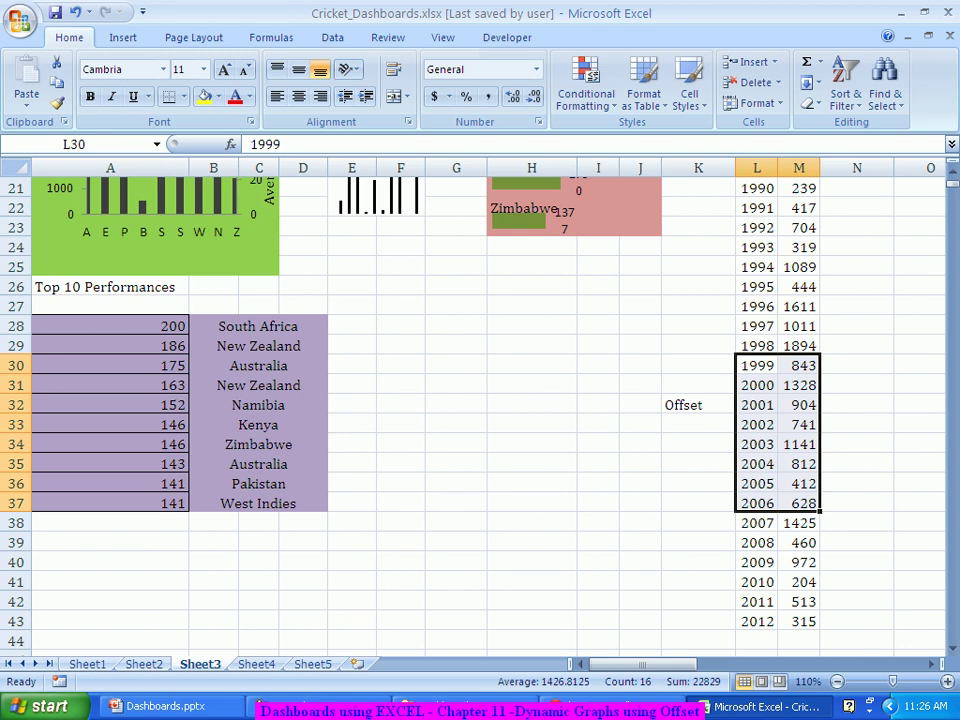
drag(757, 366, 798, 503)
scroll(480, 400, up, 6)
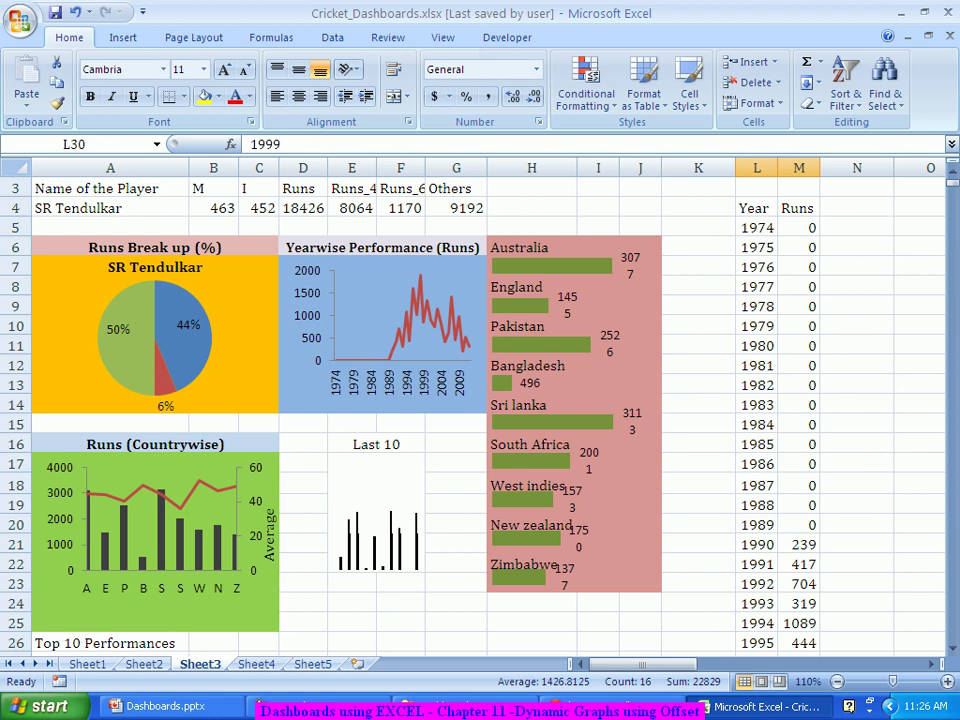
click(756, 228)
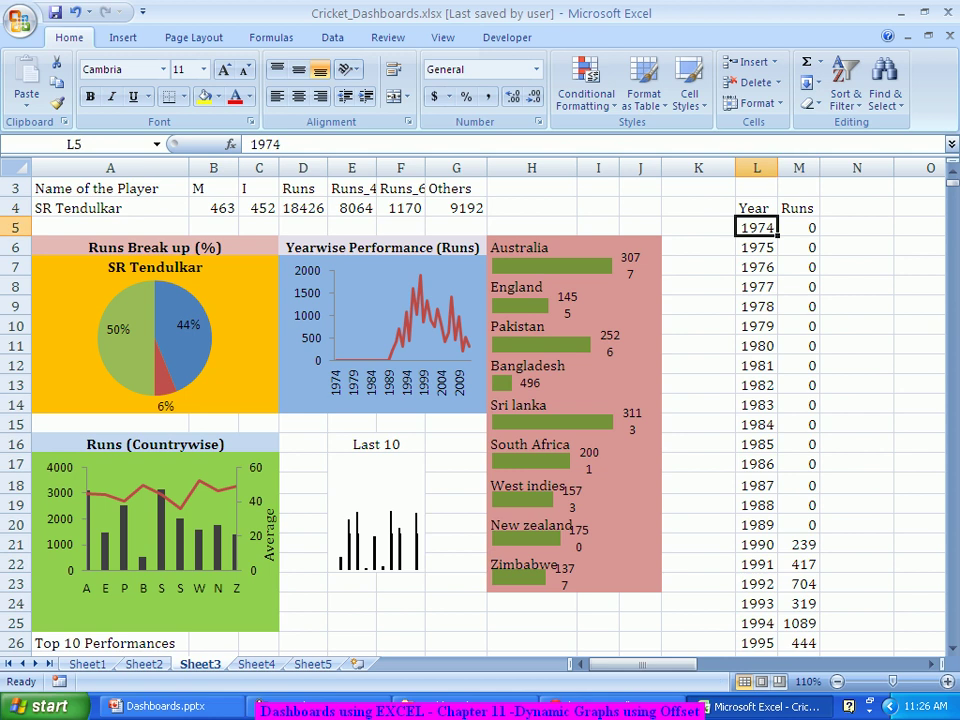
- Fill the Year and Runs cells from 1990 to 2012 (L21:M43) with yellow
scroll(480, 410, down, 3)
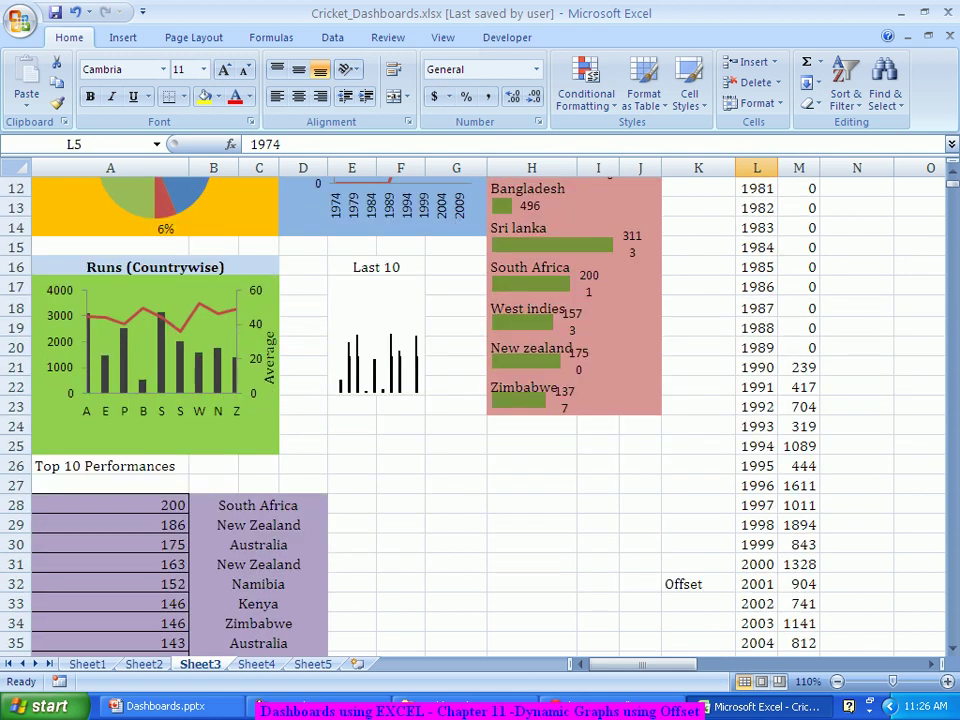
drag(756, 347, 799, 652)
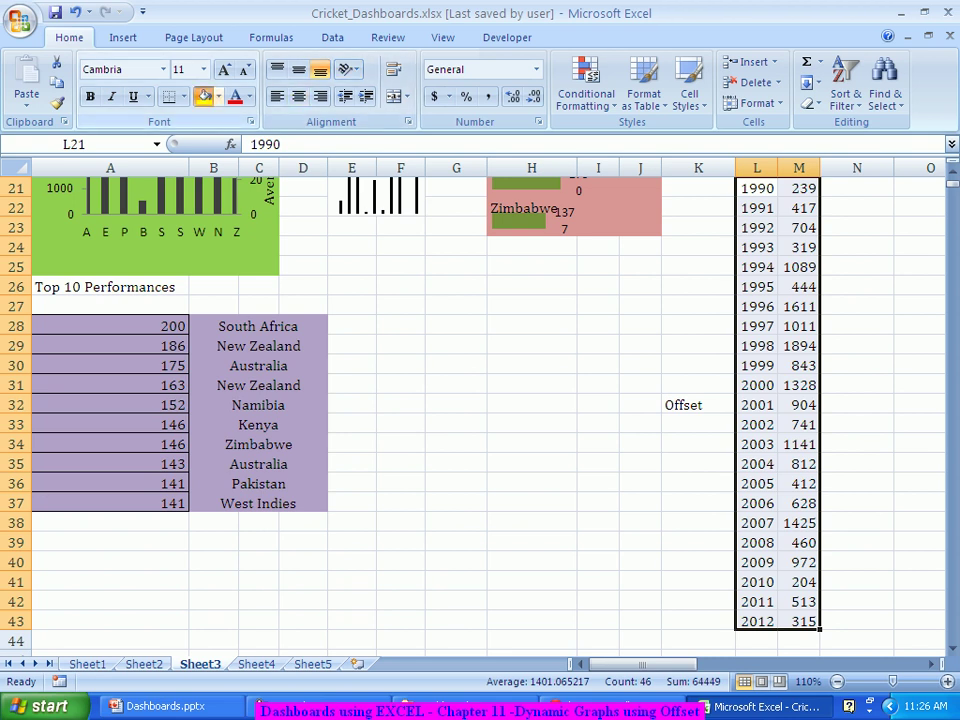
click(204, 96)
- Trace the row offset down the Year column from the 1974 cell to the 1990 cell
scroll(480, 400, up, 6)
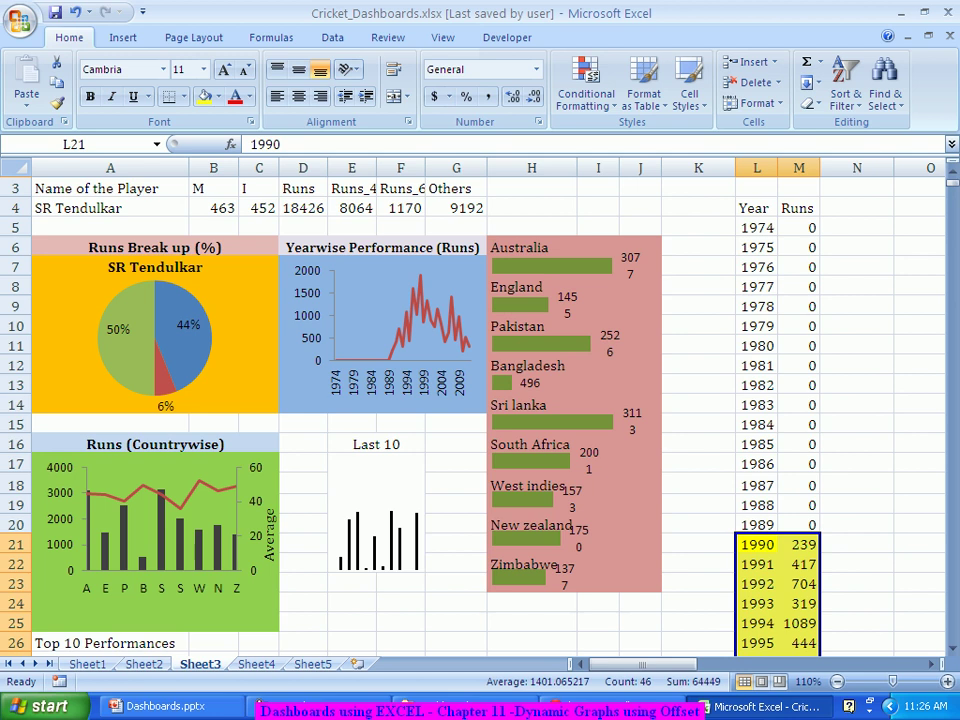
click(757, 228)
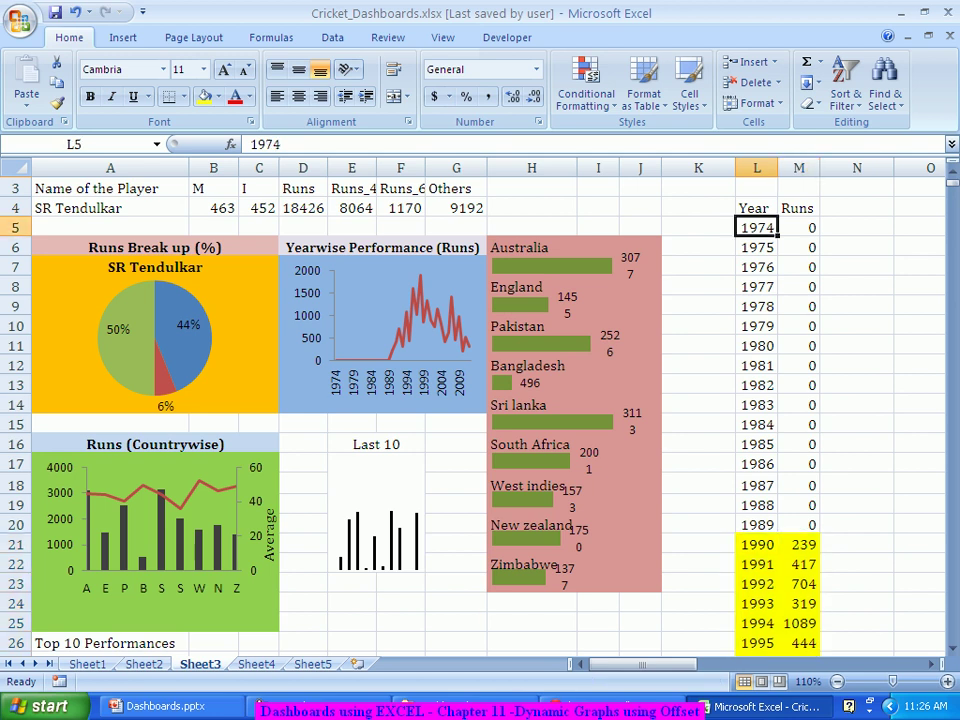
key(Down)
key(Down)
key(Down)
key(Down)
key(Down)
key(Down)
key(Down)
key(Down)
key(Down)
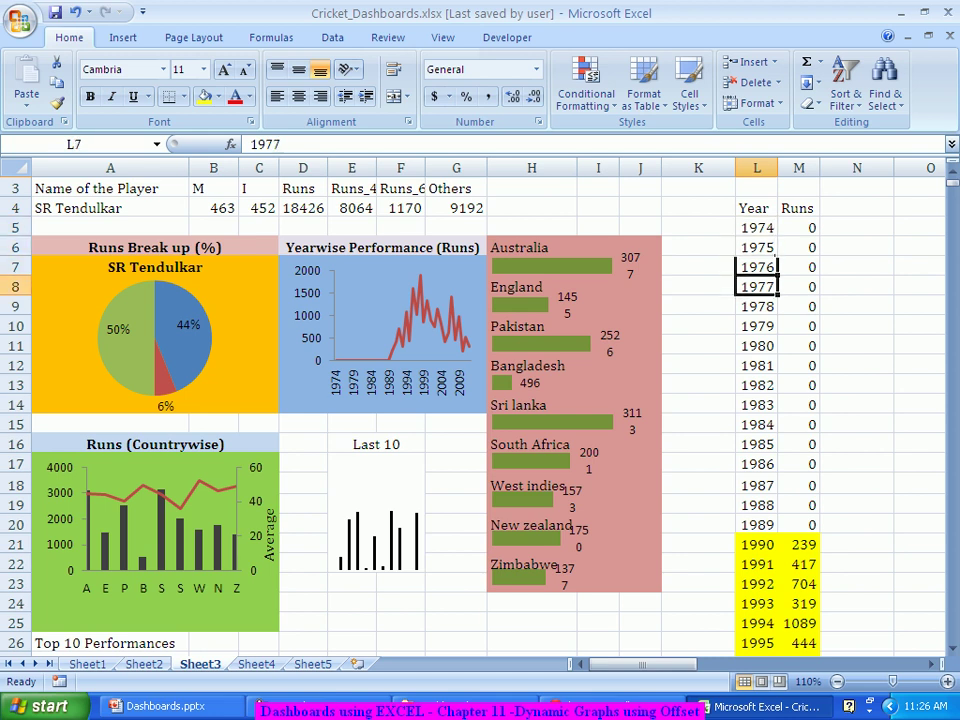
key(Down)
key(Down)
key(Down)
key(Down)
key(Down)
key(Down)
key(Down)
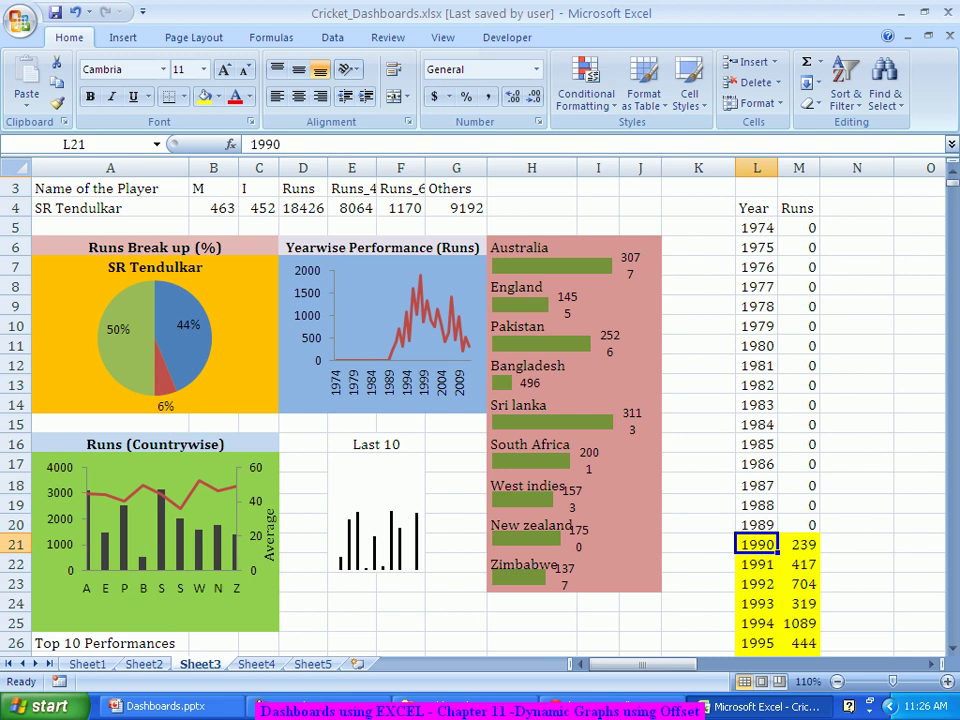
- Select the range J4:J20 to illustrate the row offset, and check the 1989 cell in the Year column
click(640, 208)
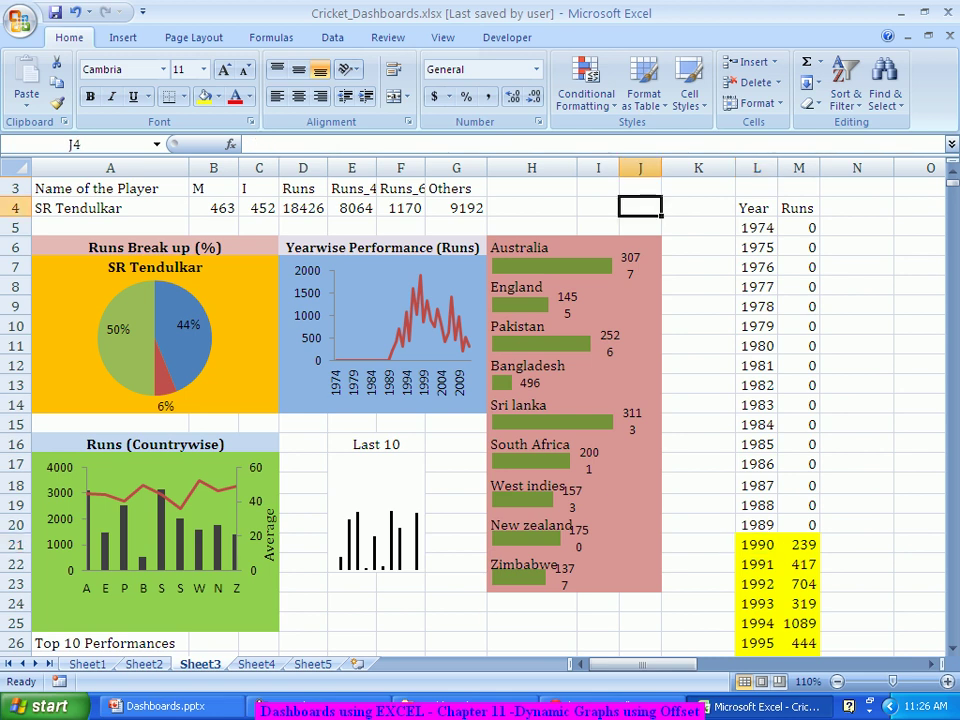
drag(640, 208, 640, 525)
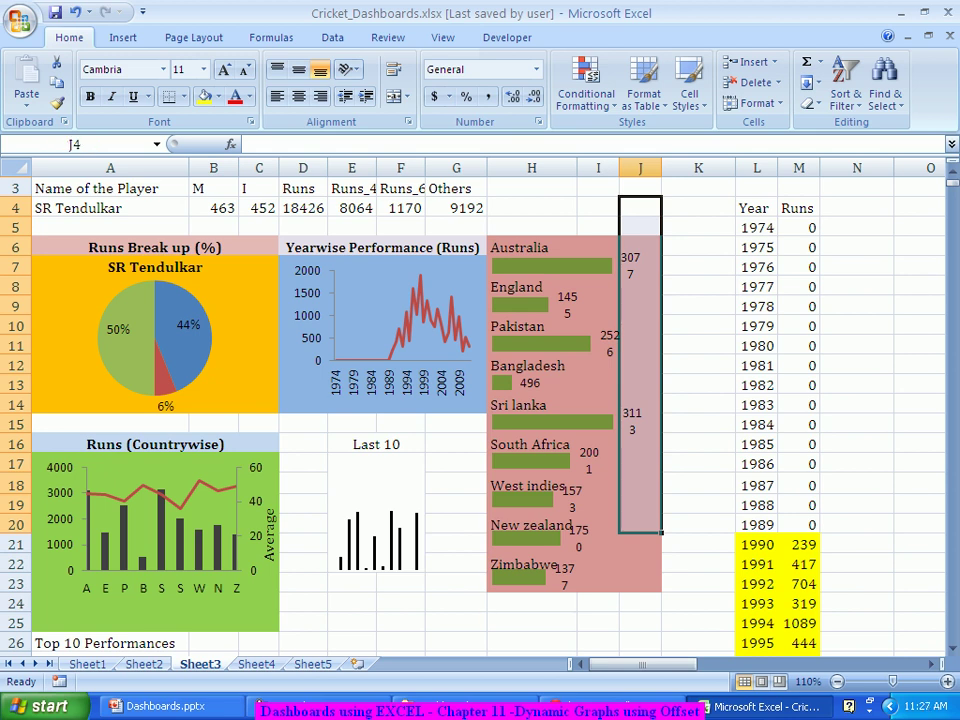
click(757, 525)
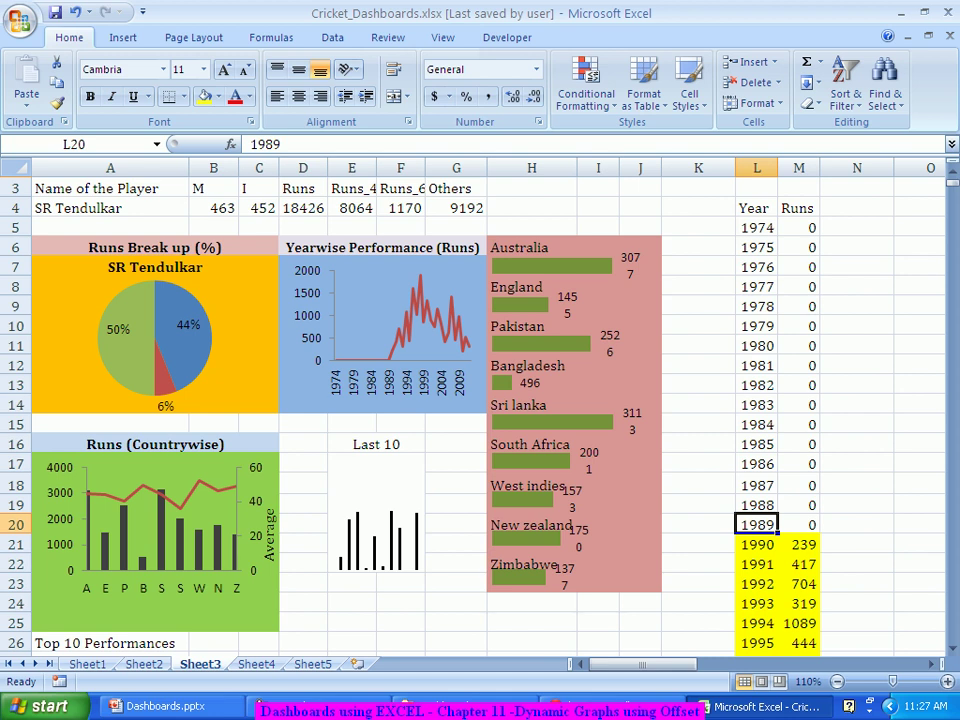
- Trace the offset range's height and width by selecting from the 1990 cell down to 2012 and across to Runs
click(757, 545)
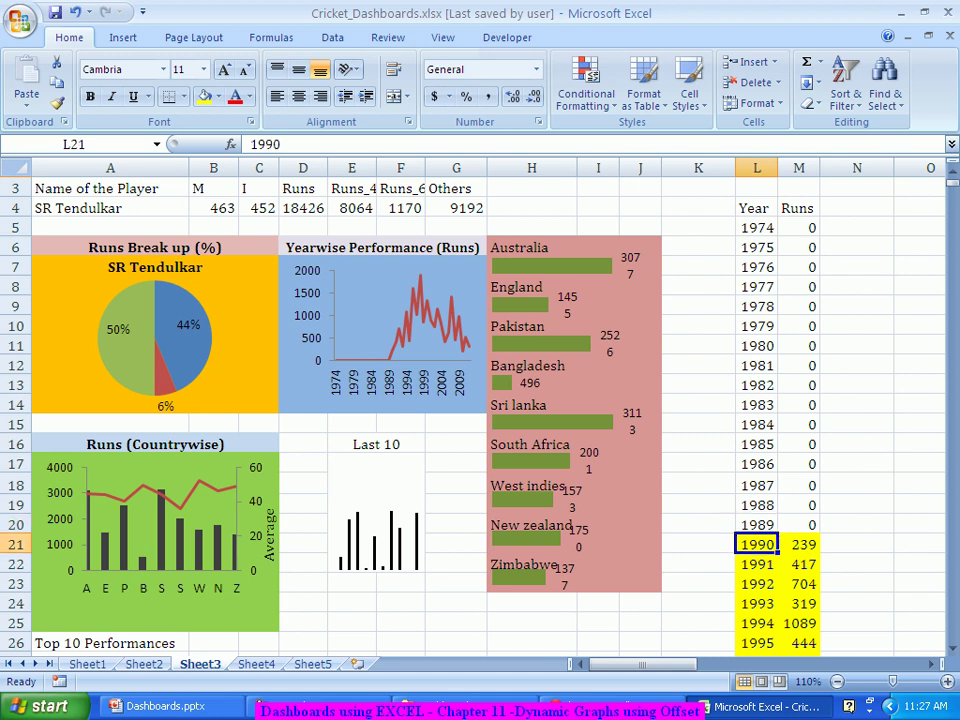
key(shift+Down)
key(shift+Down)
key(shift+Down)
key(shift+Down)
key(shift+Down)
key(shift+Down)
key(shift+Down)
key(shift+Down)
key(shift+Down)
key(shift+Down)
key(shift+Down)
key(shift+Down)
key(shift+Down)
key(shift+Down)
key(shift+Down)
key(shift+Down)
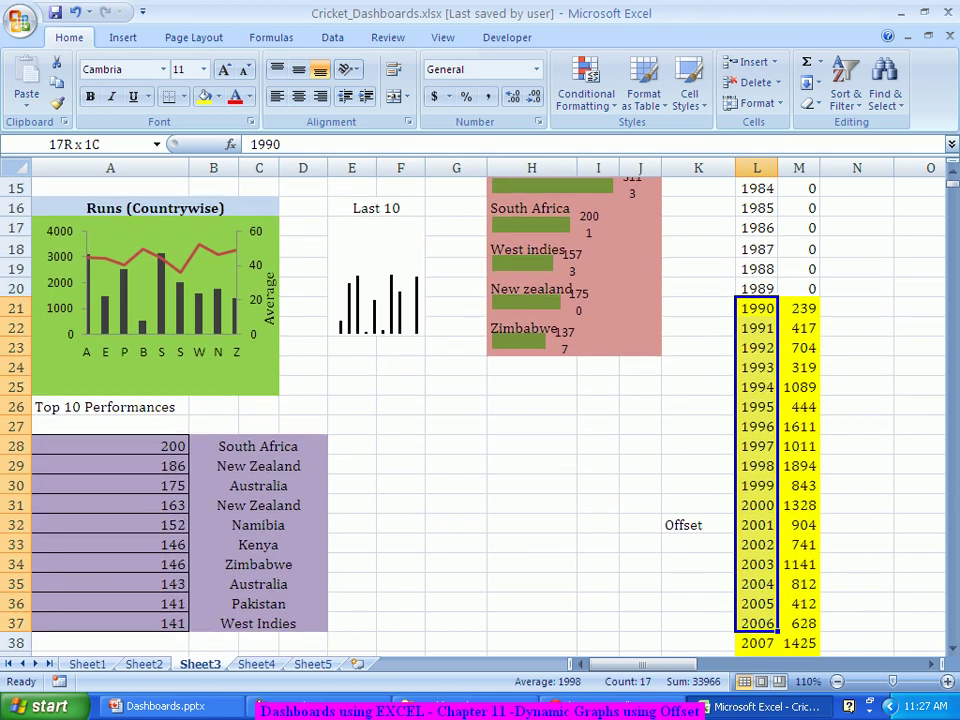
key(shift+Down)
key(shift+Down)
key(shift+Down)
key(shift+Down)
key(shift+Down)
key(shift+Down)
key(shift+Down)
key(shift+Up)
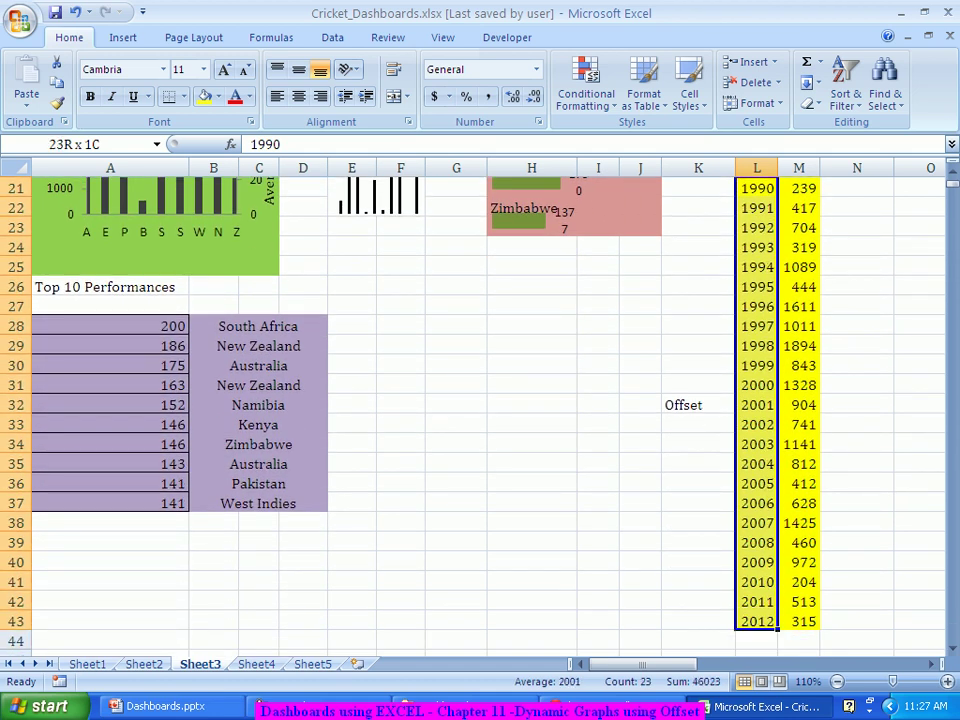
key(shift+Right)
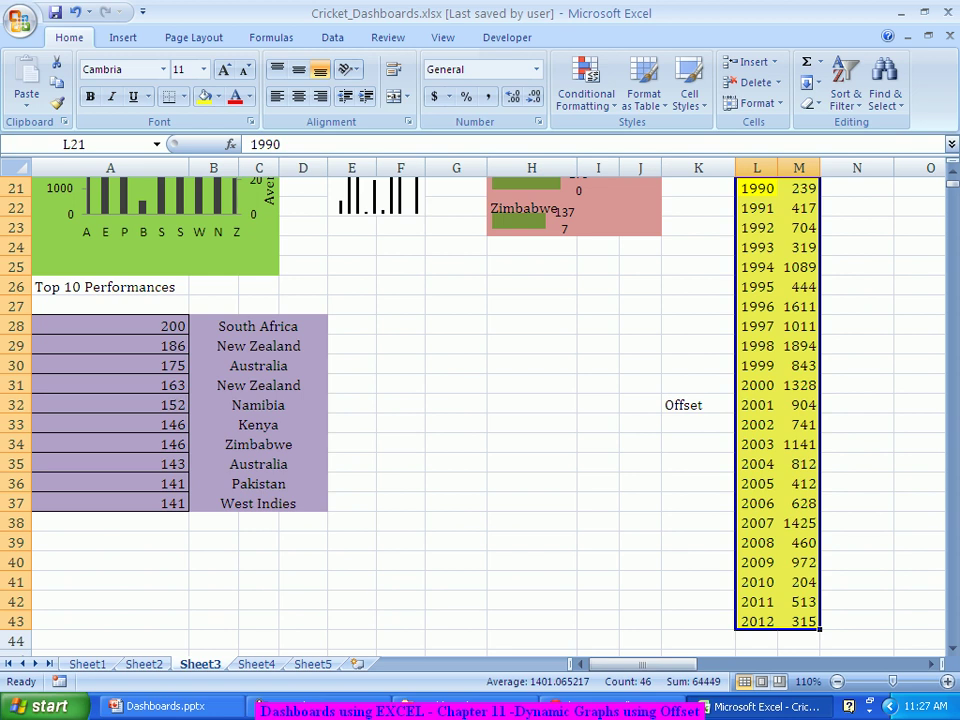
- Review the 1974 reference cell, the 1990 start cell and the yellow rows through 2012
scroll(480, 400, up, 5)
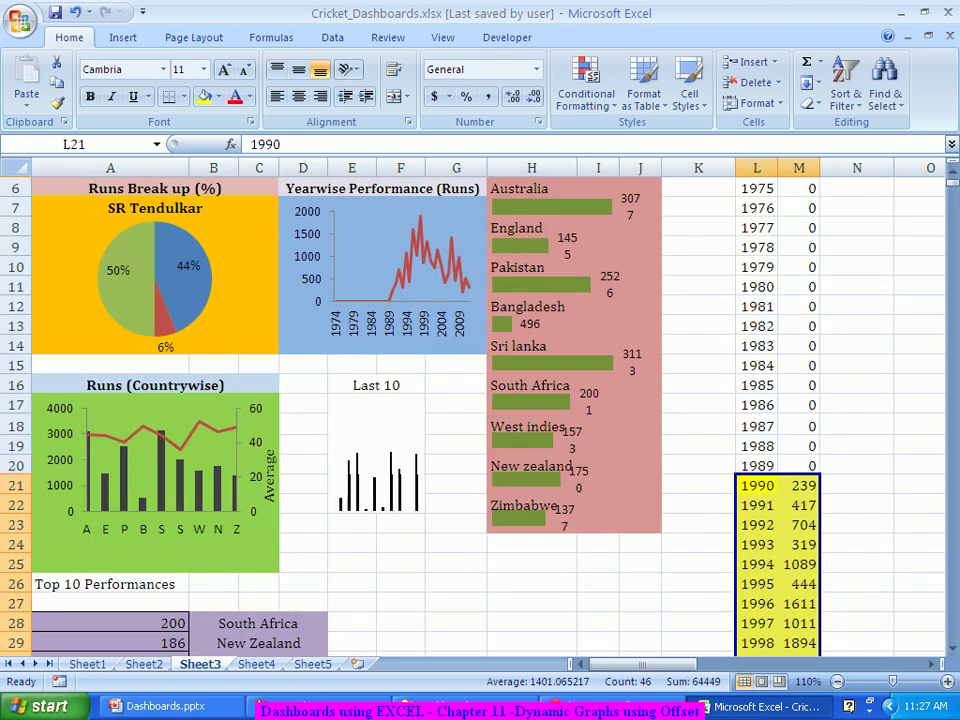
scroll(480, 400, up, 2)
click(757, 284)
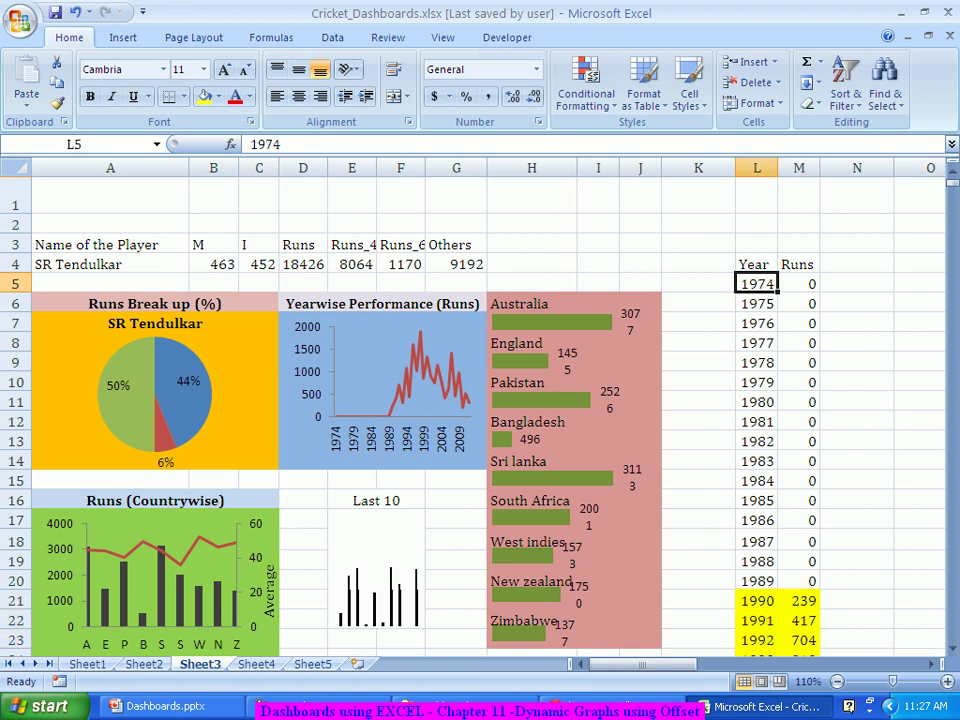
scroll(480, 400, down, 1)
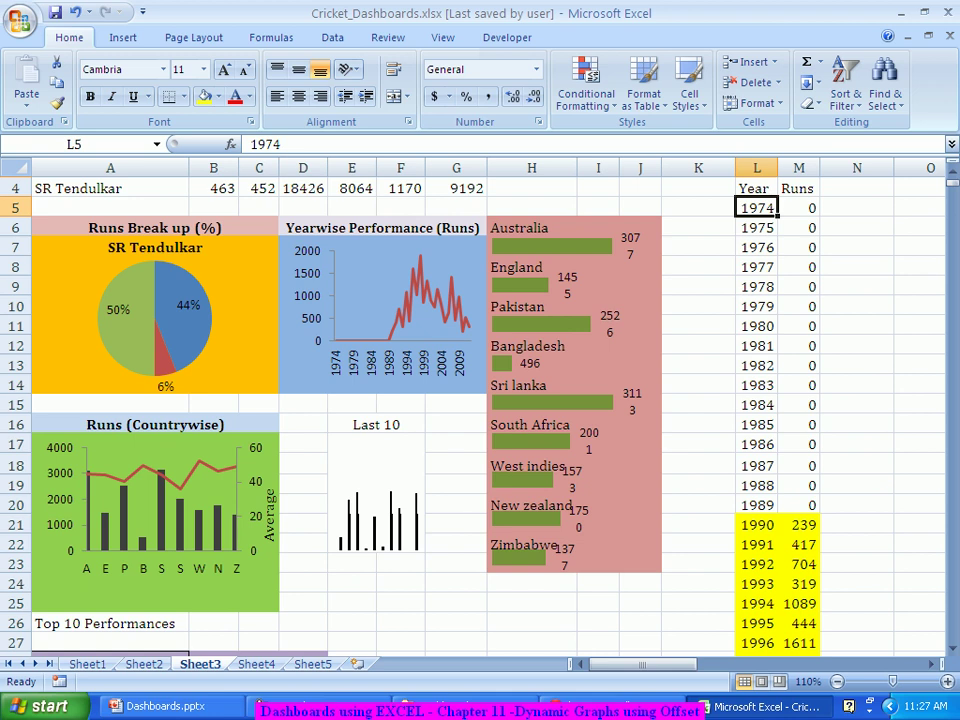
click(757, 525)
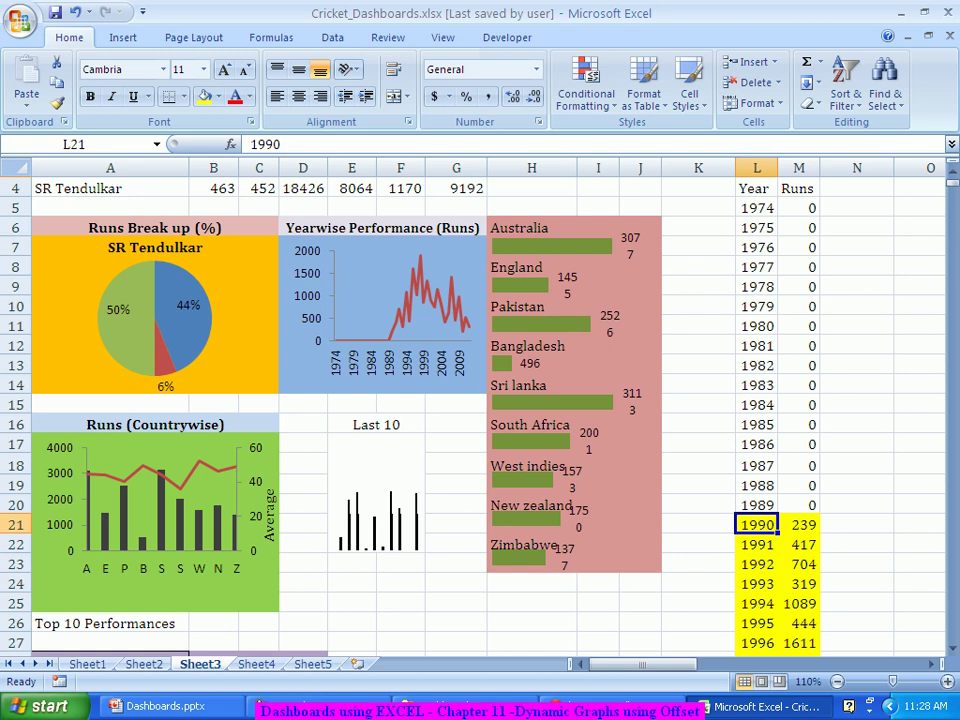
scroll(480, 400, down, 2)
scroll(480, 400, down, 4)
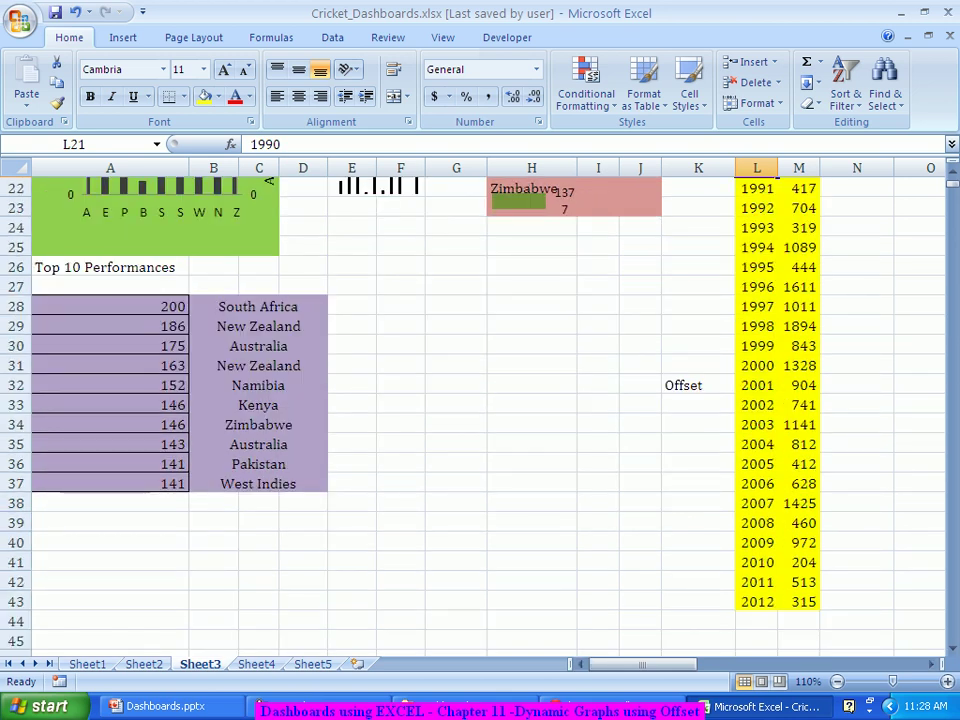
scroll(480, 400, up, 3)
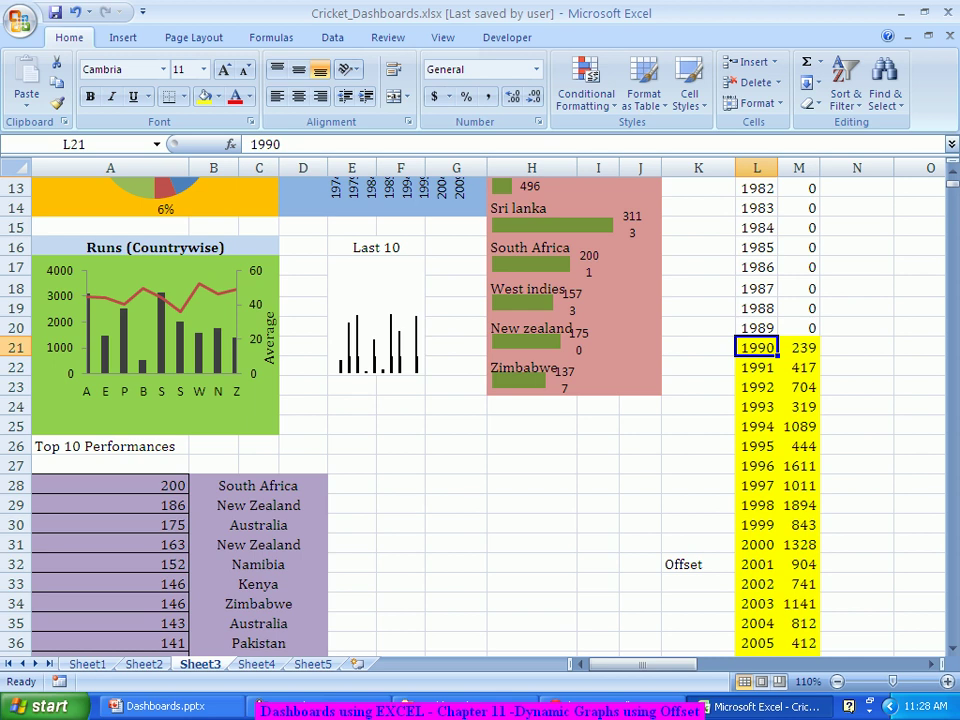
scroll(480, 400, down, 4)
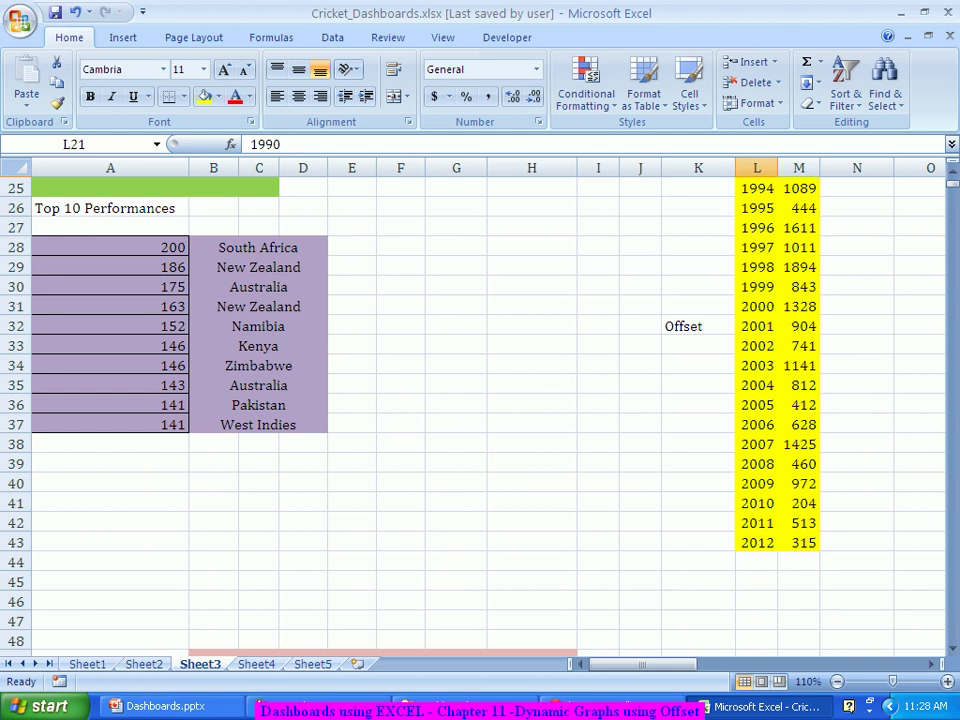
click(532, 463)
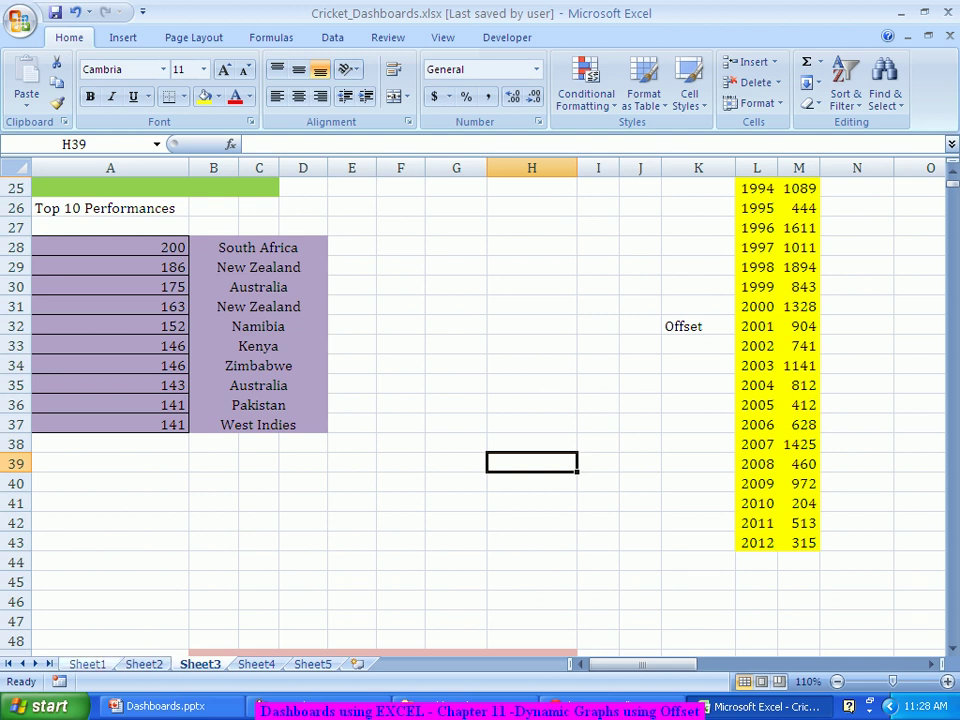
- Add a "Player Year" column heading in cell P1 of Sheet1, beside the Score column
key(ctrl+Page_Up)
key(ctrl+Page_Up)
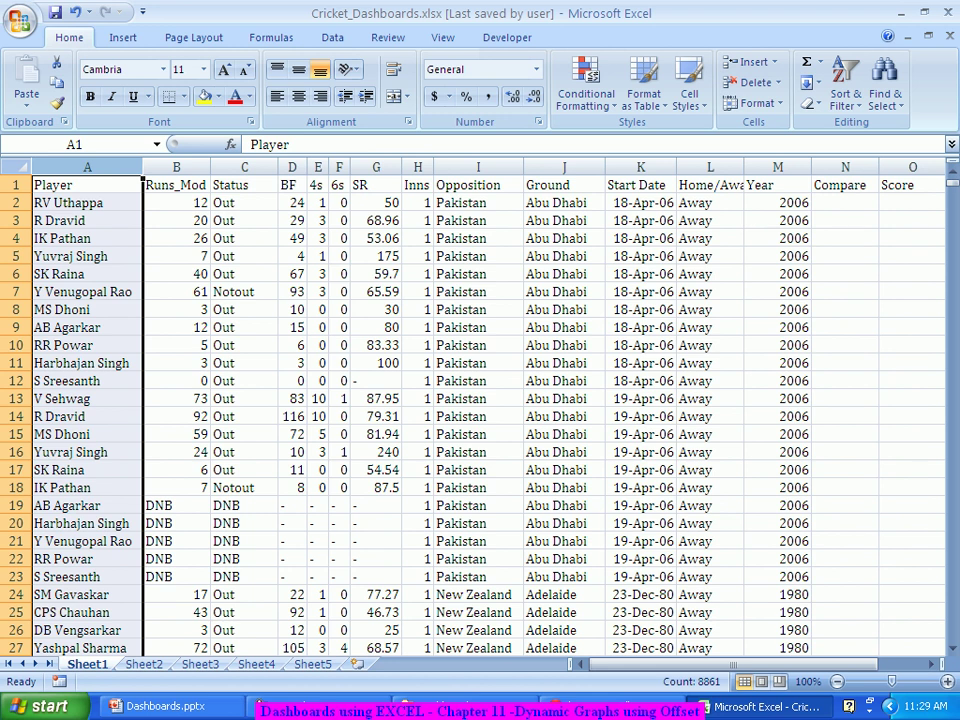
scroll(480, 400, right, 2)
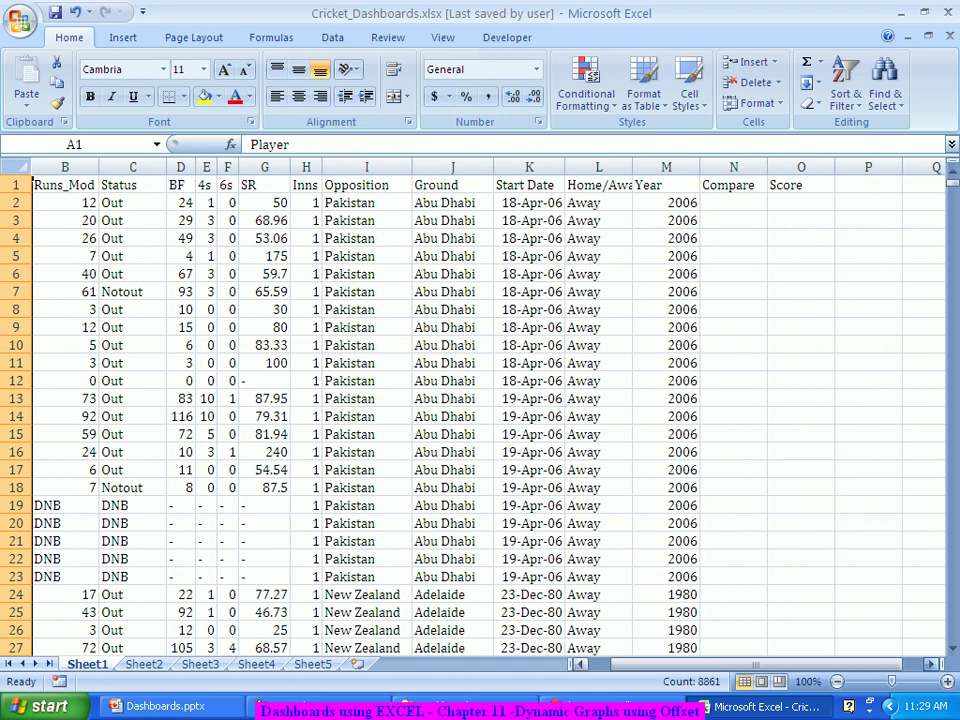
click(800, 185)
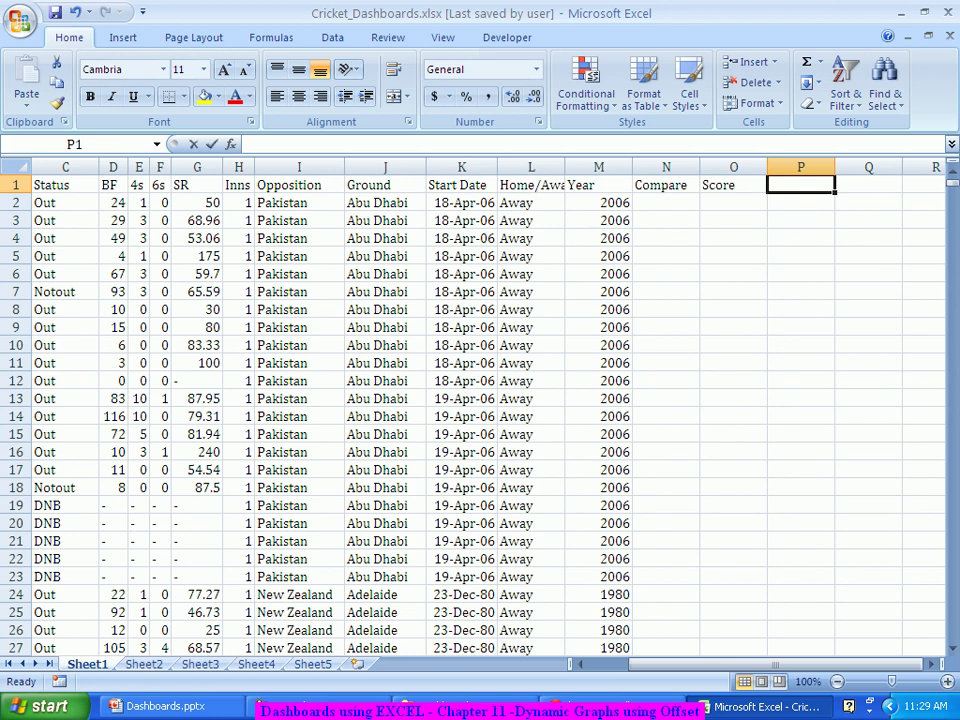
text(Player Year)
key(Return)
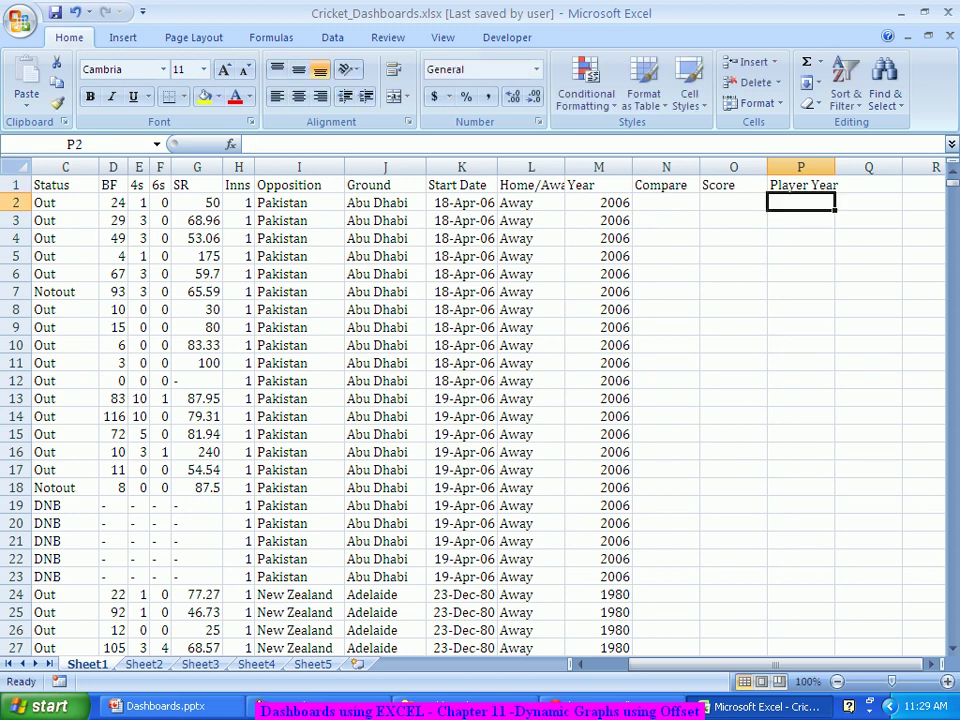
- Start an IF formula in P2 testing whether the player in A2 equals the chosen player in Sheet3!$A$4, as an absolute reference
text(=IF()
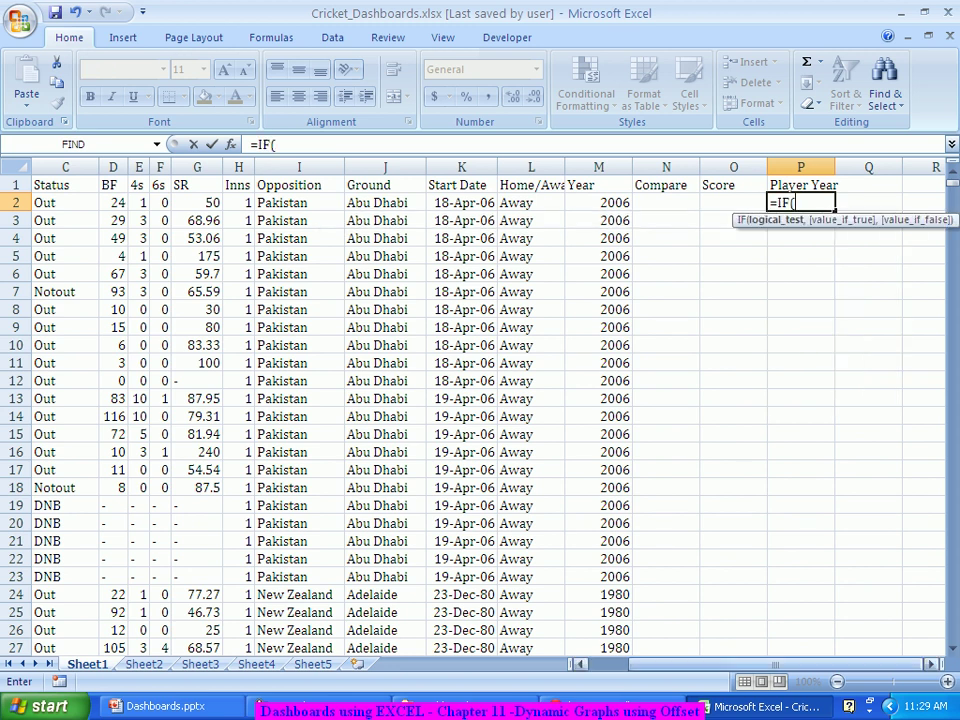
drag(811, 664, 768, 664)
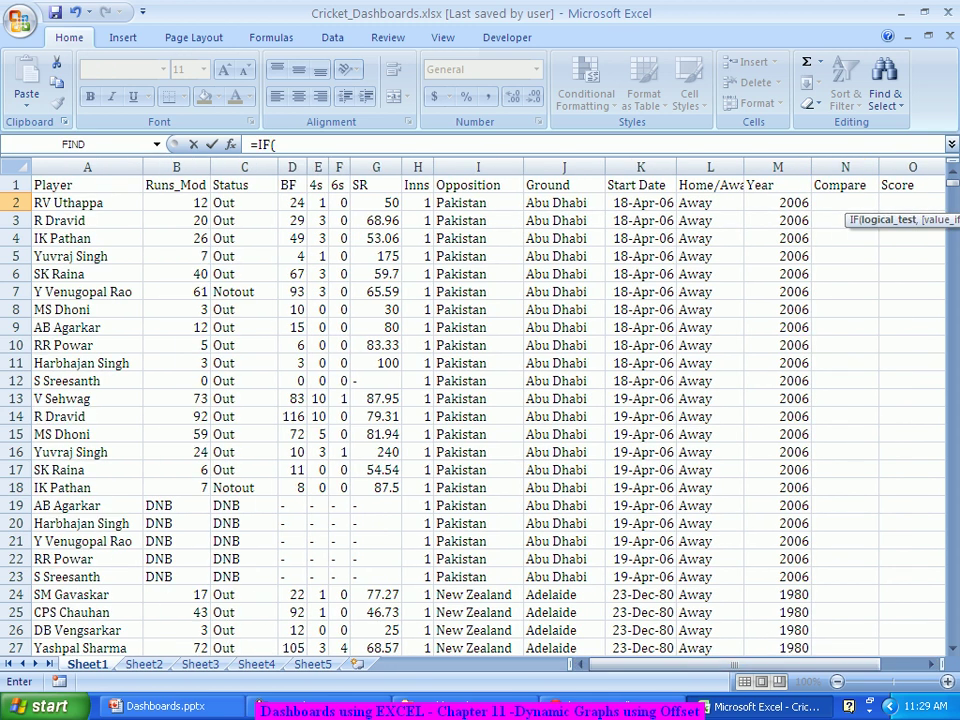
click(87, 203)
text(=)
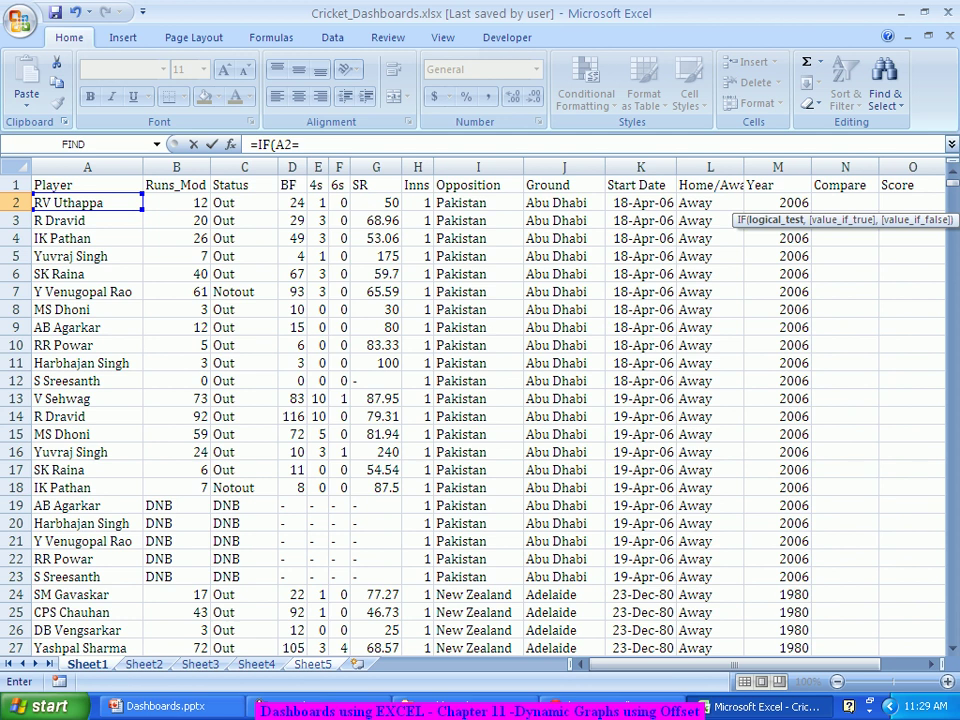
click(200, 664)
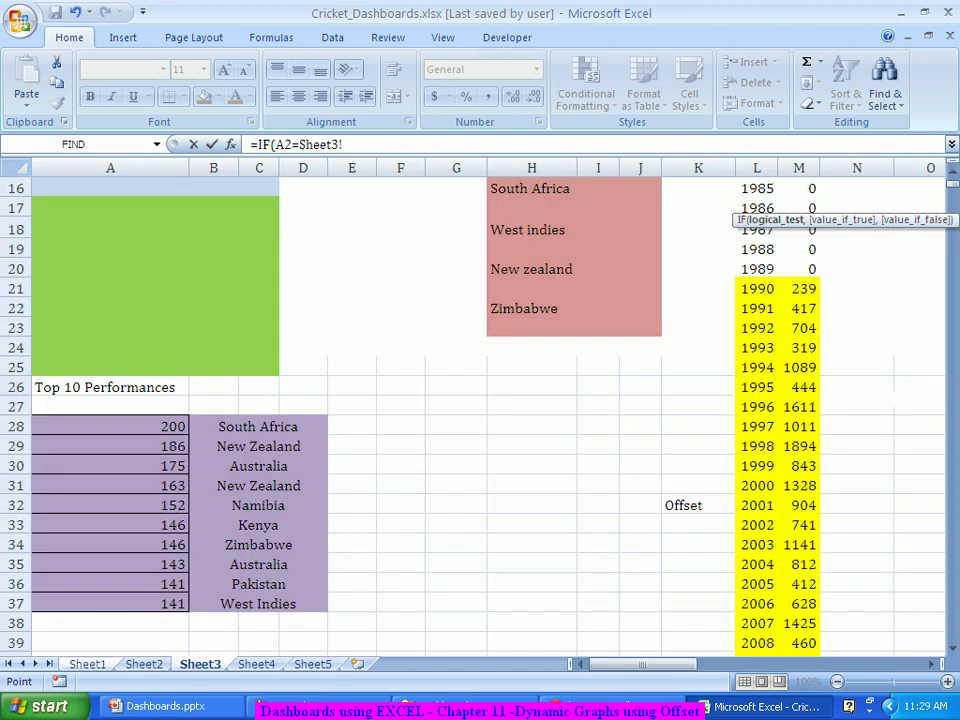
scroll(300, 420, up, 5)
click(100, 265)
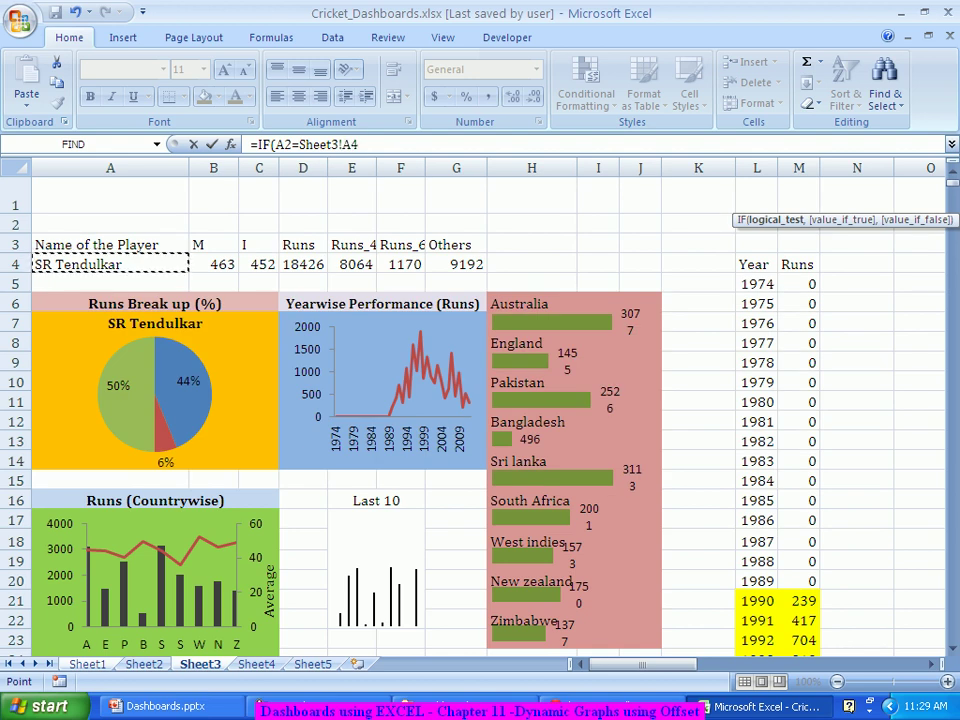
text(4,)
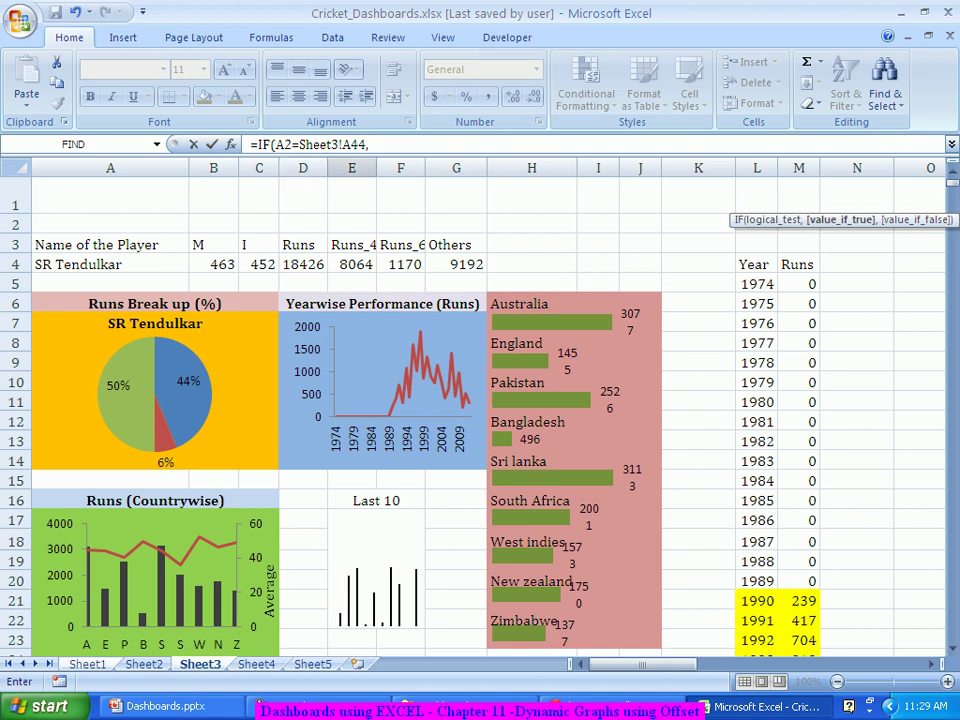
click(371, 145)
key(BackSpace)
key(BackSpace)
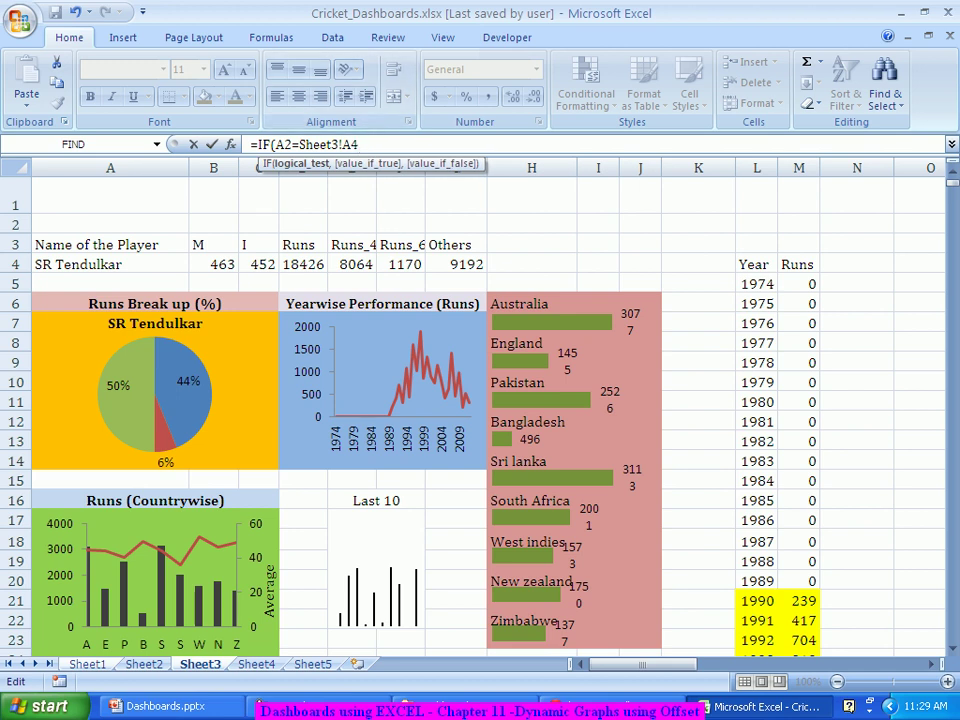
key(F4)
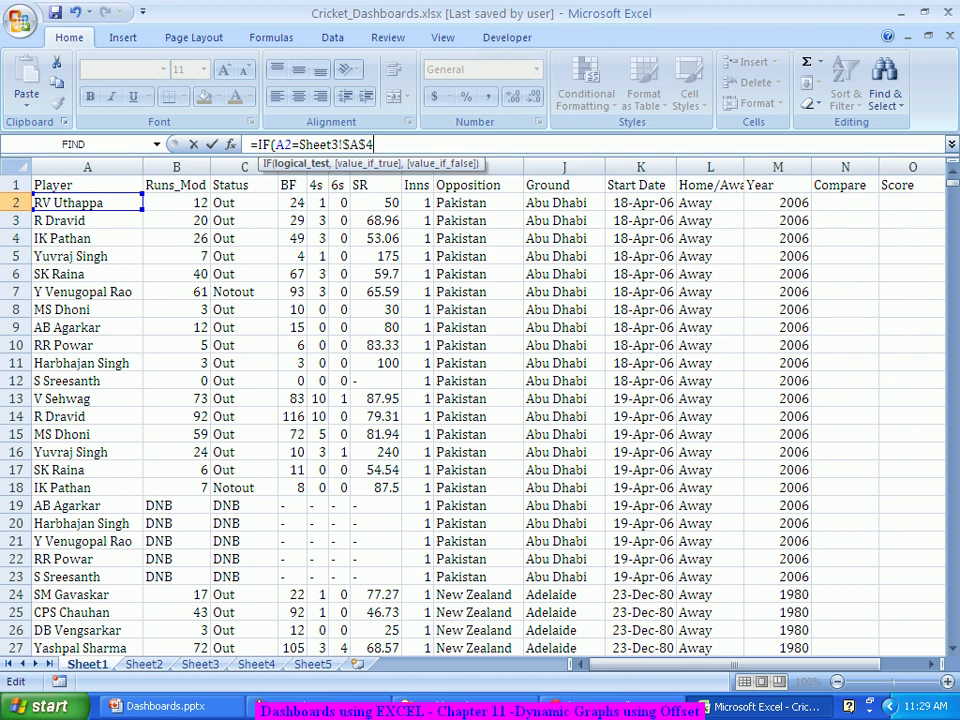
- Complete the IF formula so it returns the year in Sheet1!M2 when true and an empty string "" otherwise
text(,)
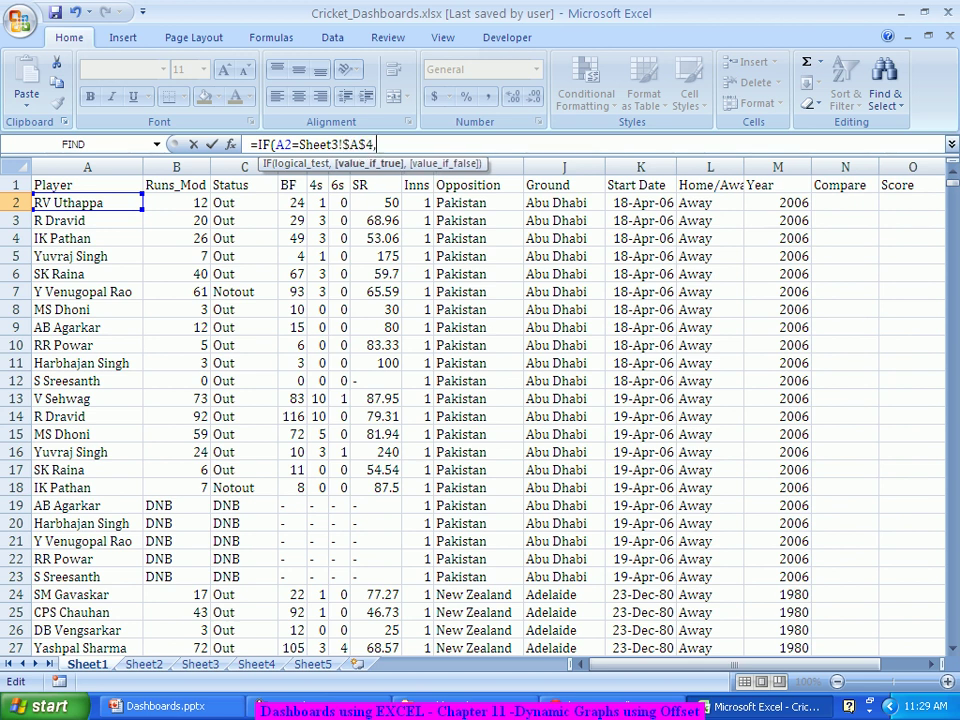
click(777, 202)
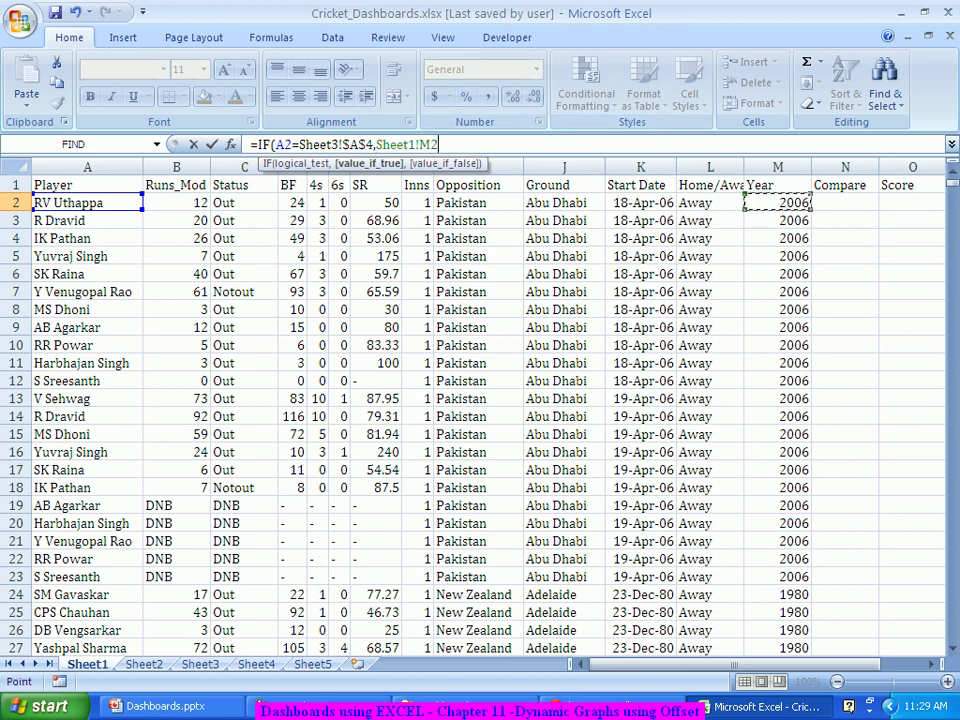
text(,""))
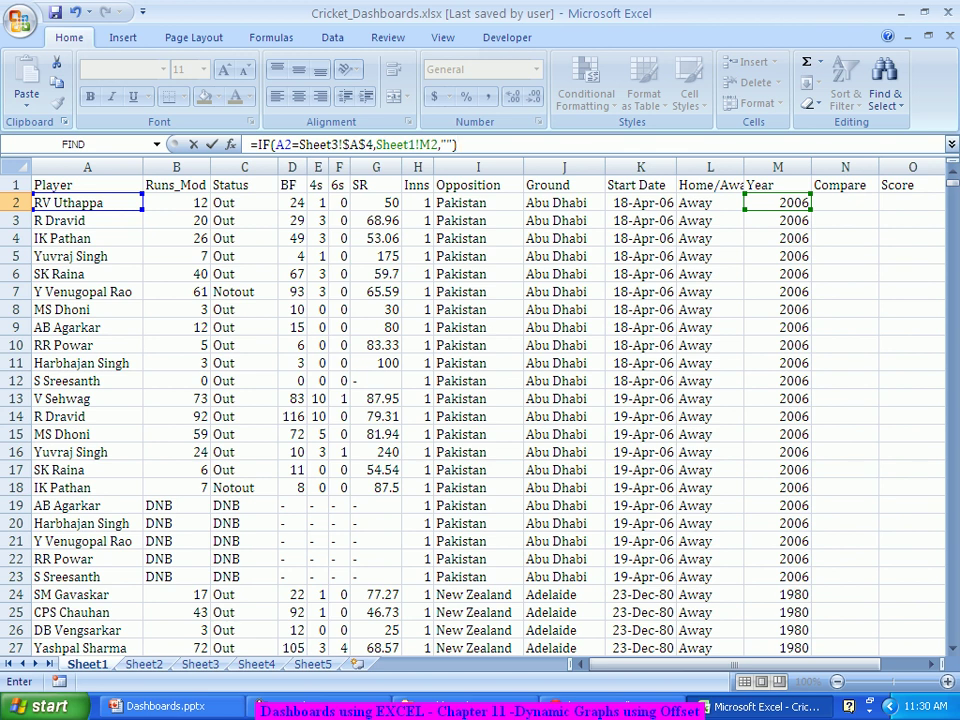
key(Return)
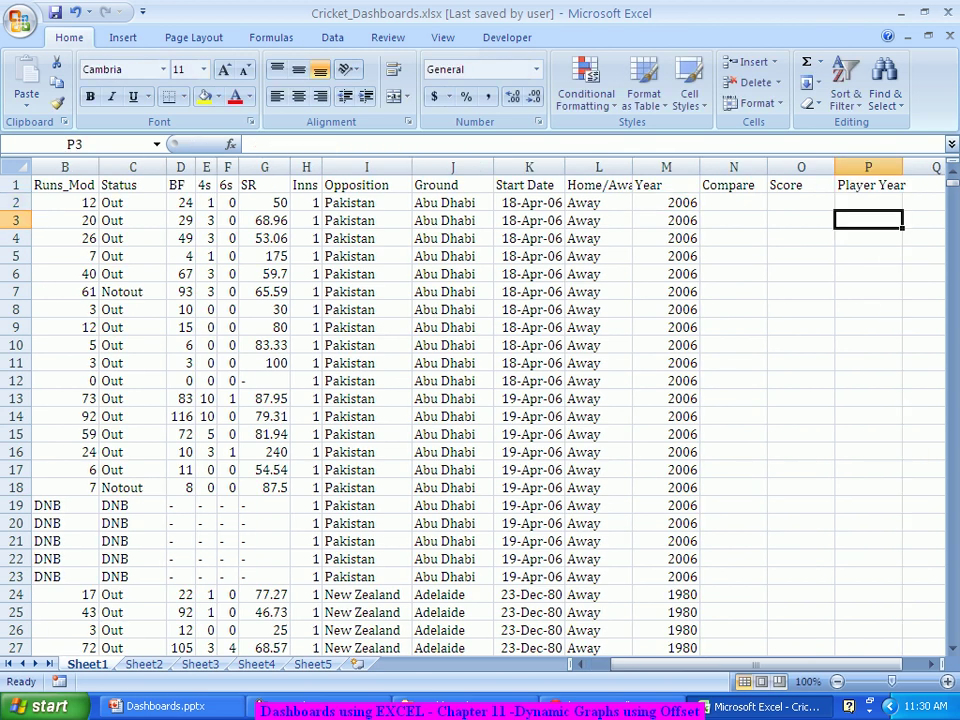
- Fill the P2 formula down the Player Year column and check the P60 result against the player name in row 60
click(868, 203)
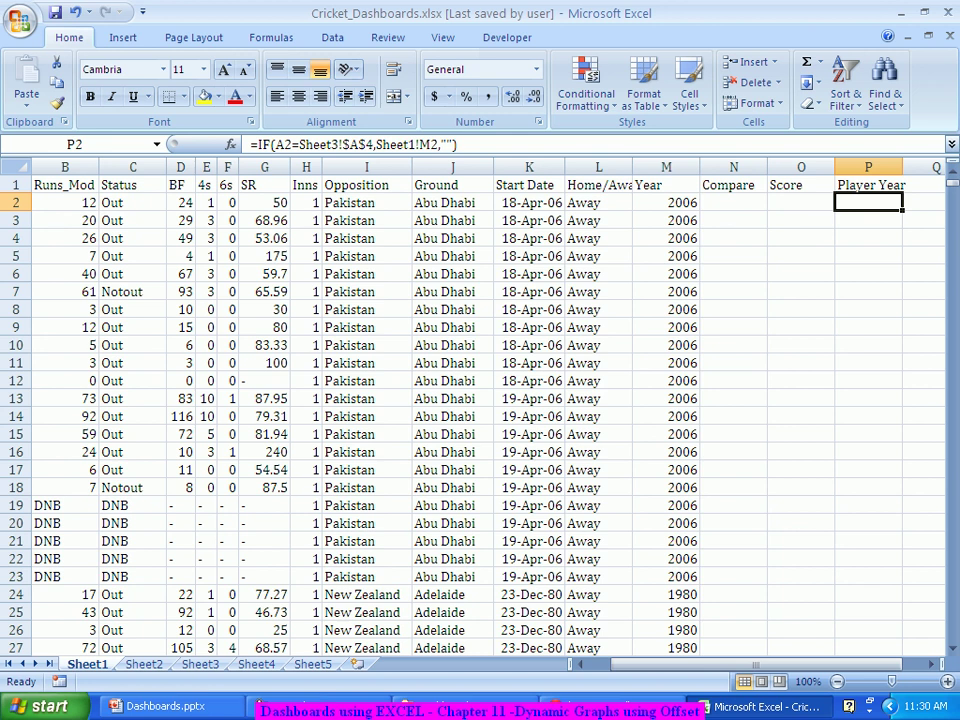
double_click(902, 210)
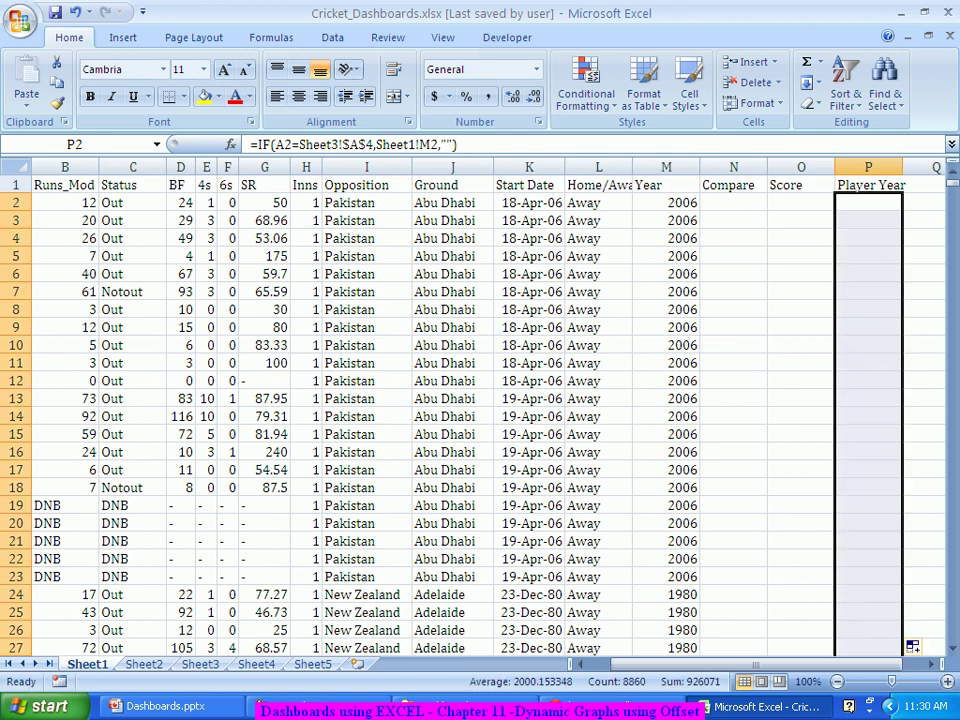
scroll(868, 400, down, 1)
scroll(480, 410, down, 13)
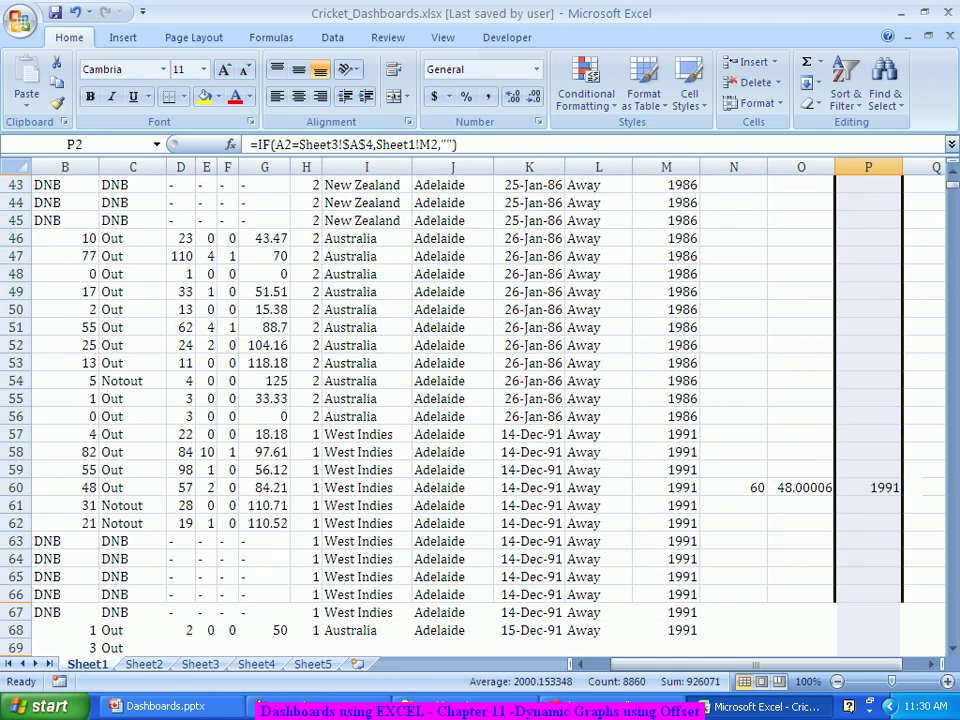
click(868, 488)
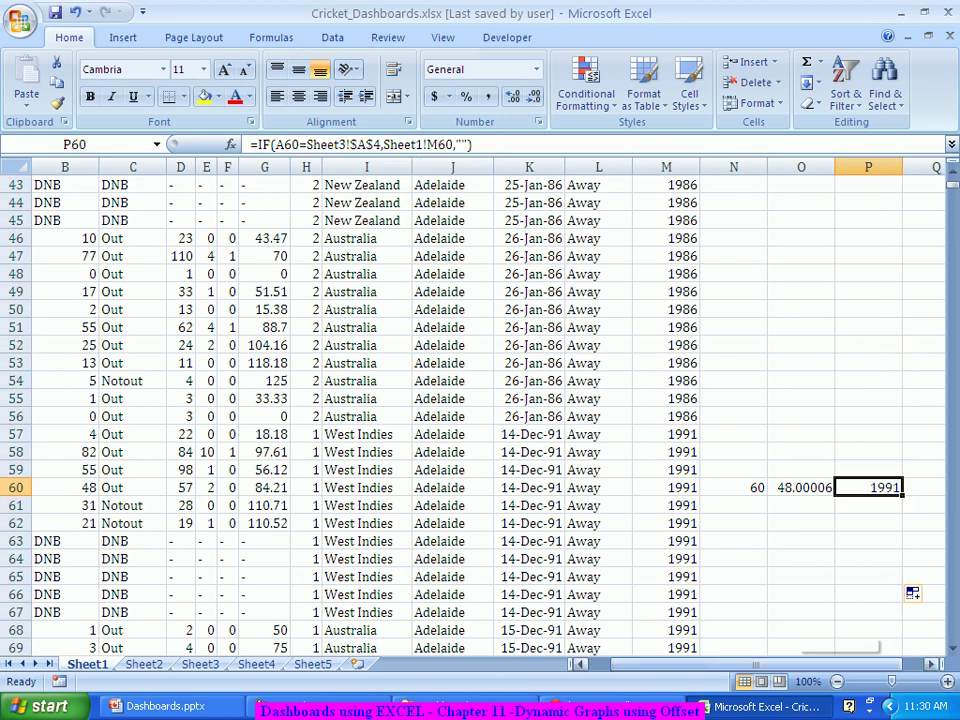
drag(868, 664, 838, 664)
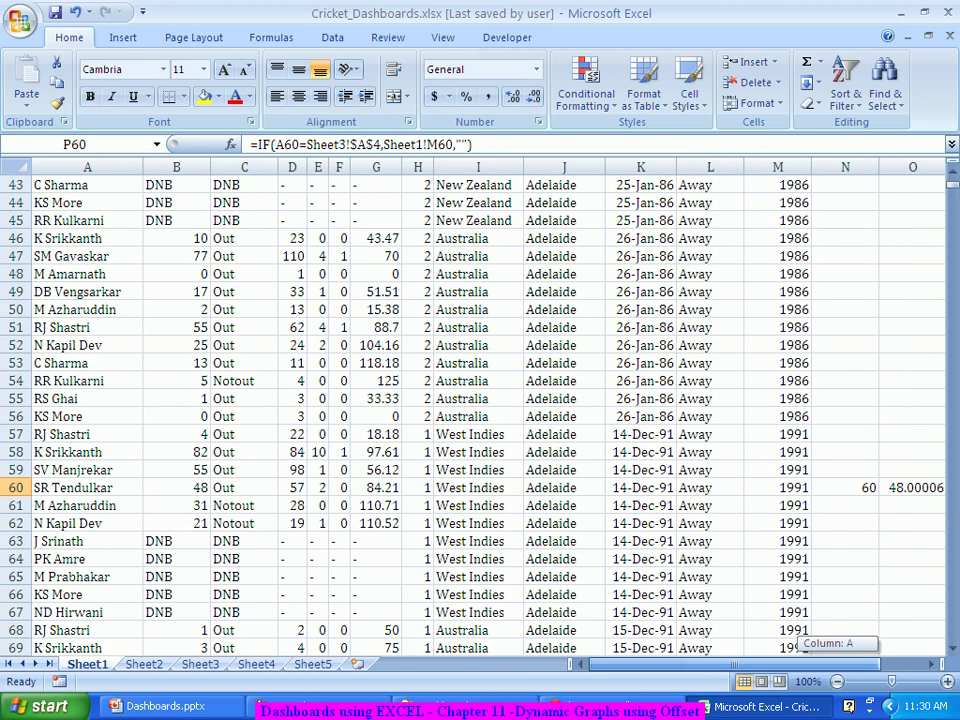
drag(838, 664, 845, 660)
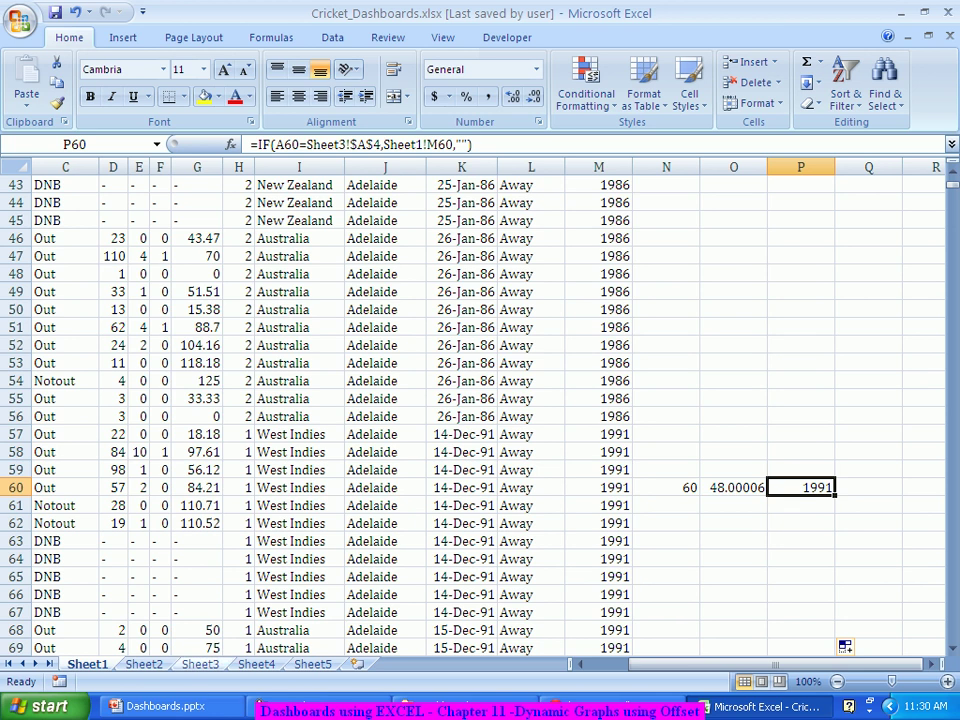
- Return to Sheet3 and select the empty cell O13 beside the Year and Runs table
click(200, 664)
scroll(480, 415, down, 2)
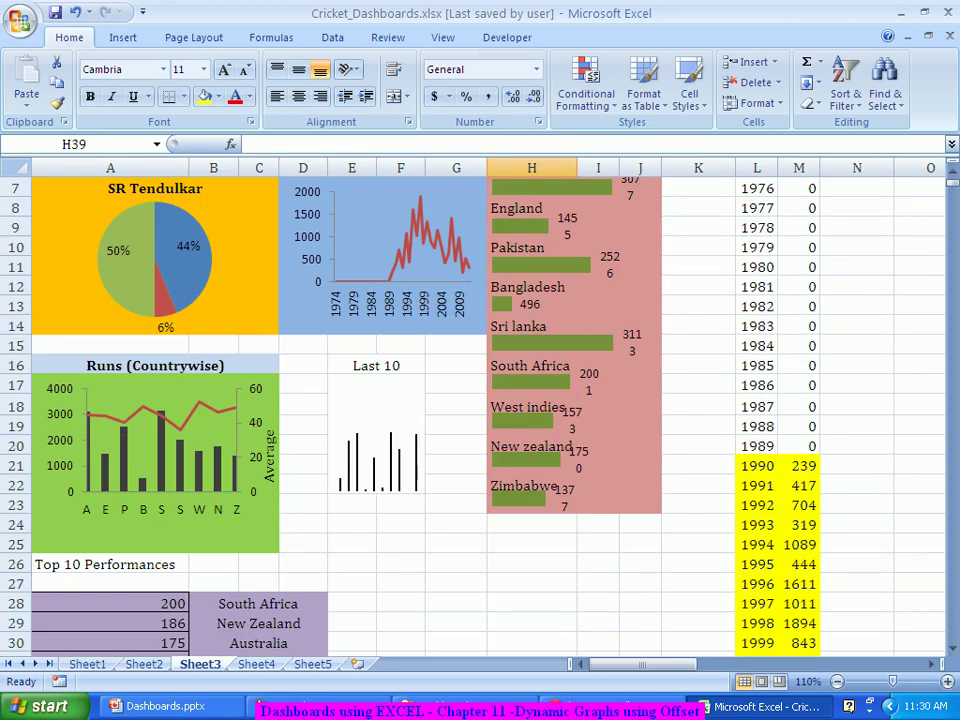
click(931, 664)
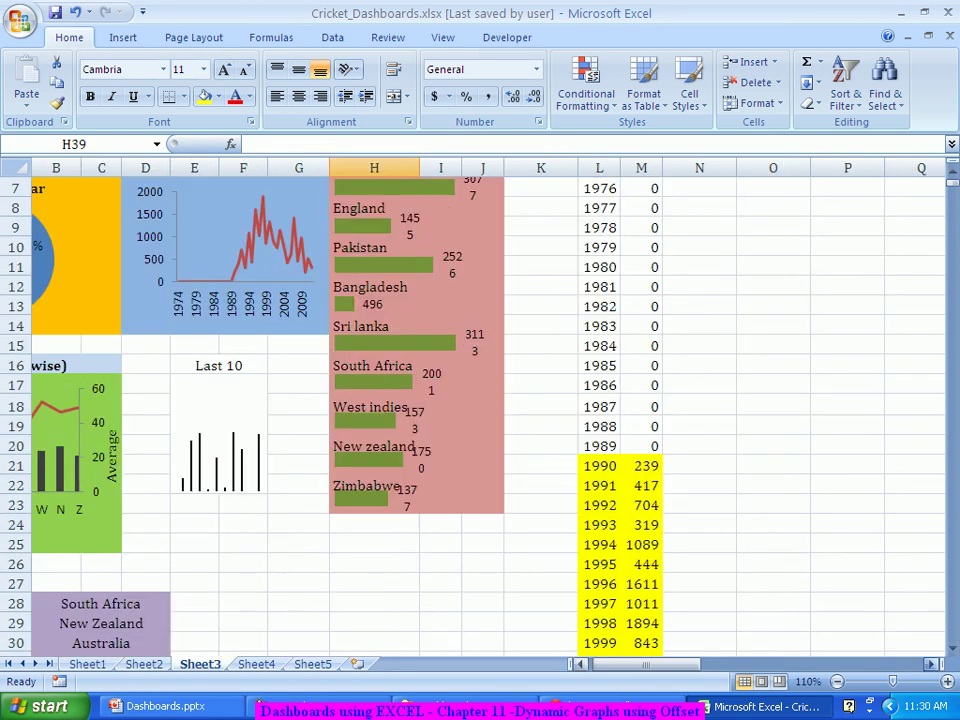
click(931, 664)
scroll(480, 415, up, 2)
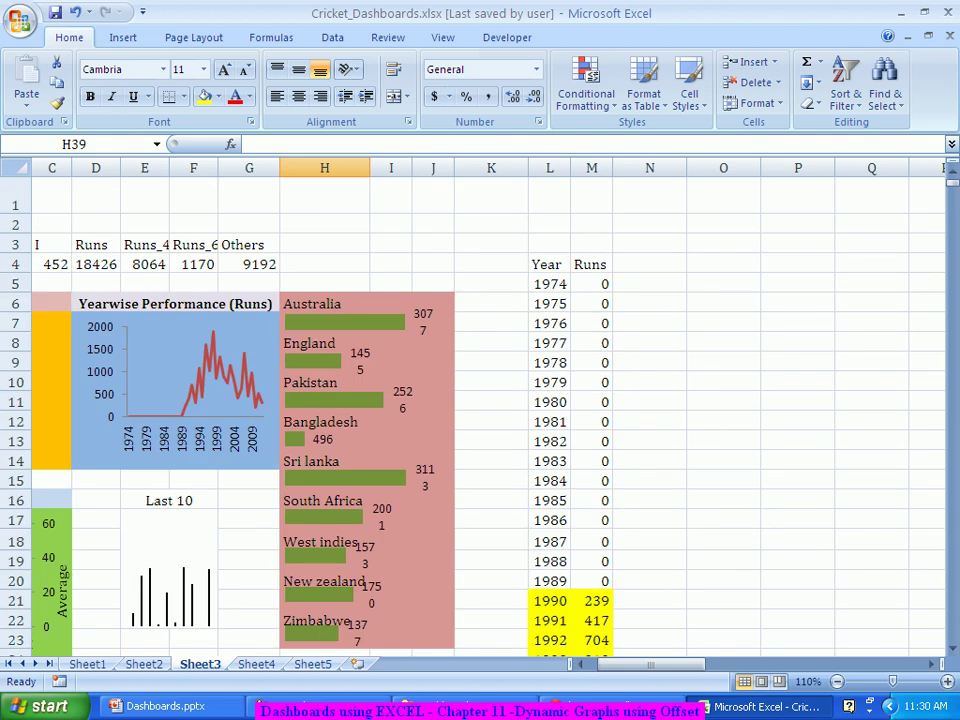
click(723, 441)
text(M)
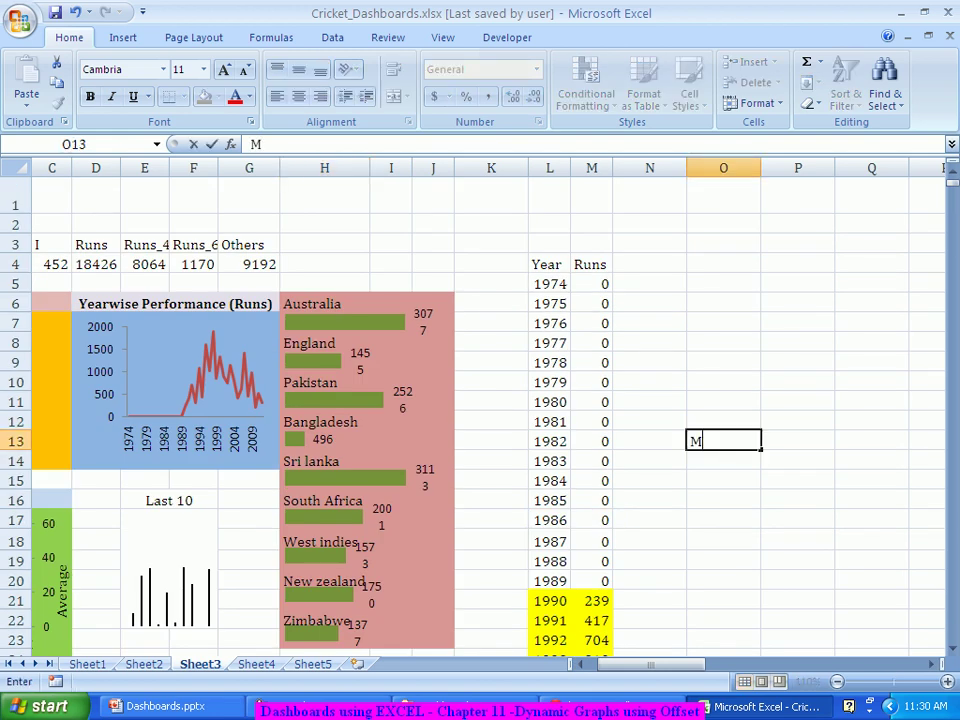
text(in Yea)
key(BackSpace)
key(BackSpace)
key(BackSpace)
key(BackSpace)
key(BackSpace)
key(BackSpace)
key(BackSpace)
- Label cell O13 "Debut Year" and cell O14 "Last Played Year"
text(Debut Year)
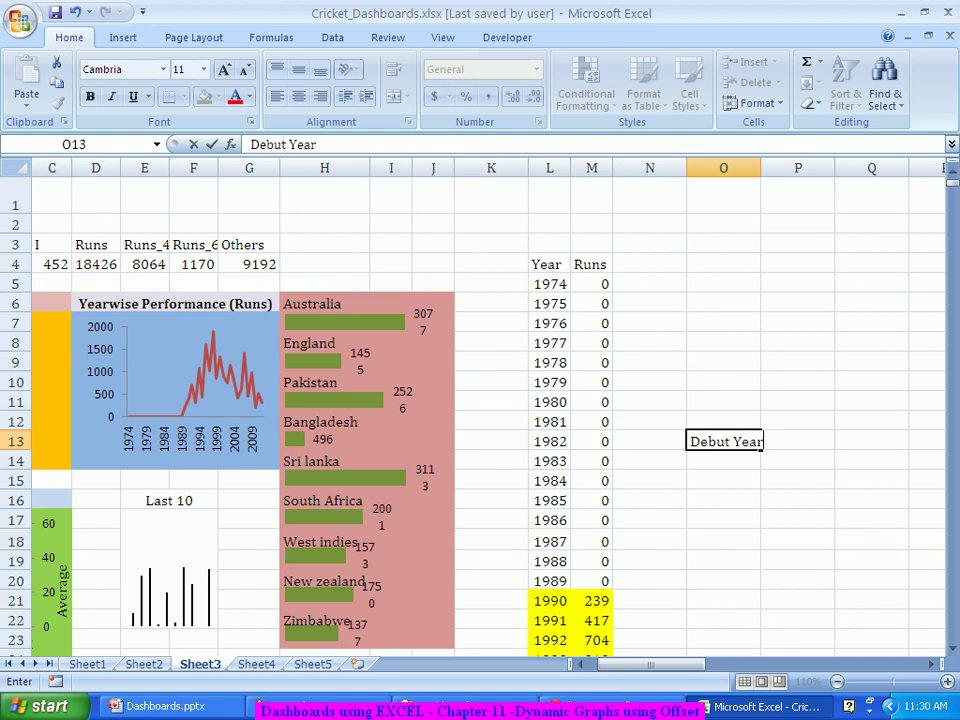
key(Return)
text(Last)
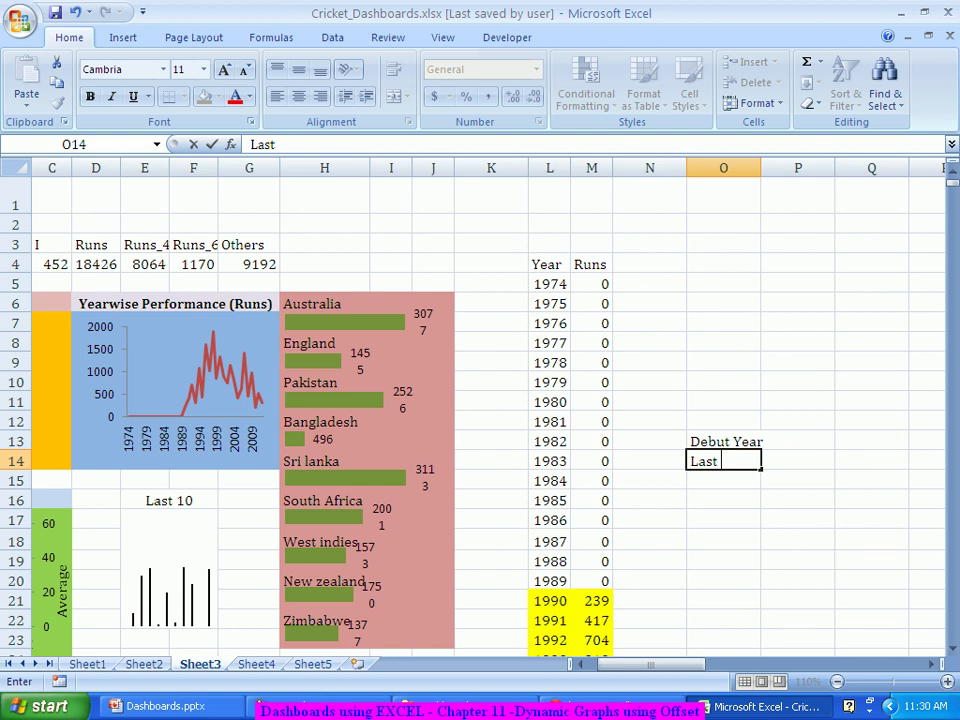
text( Played Year)
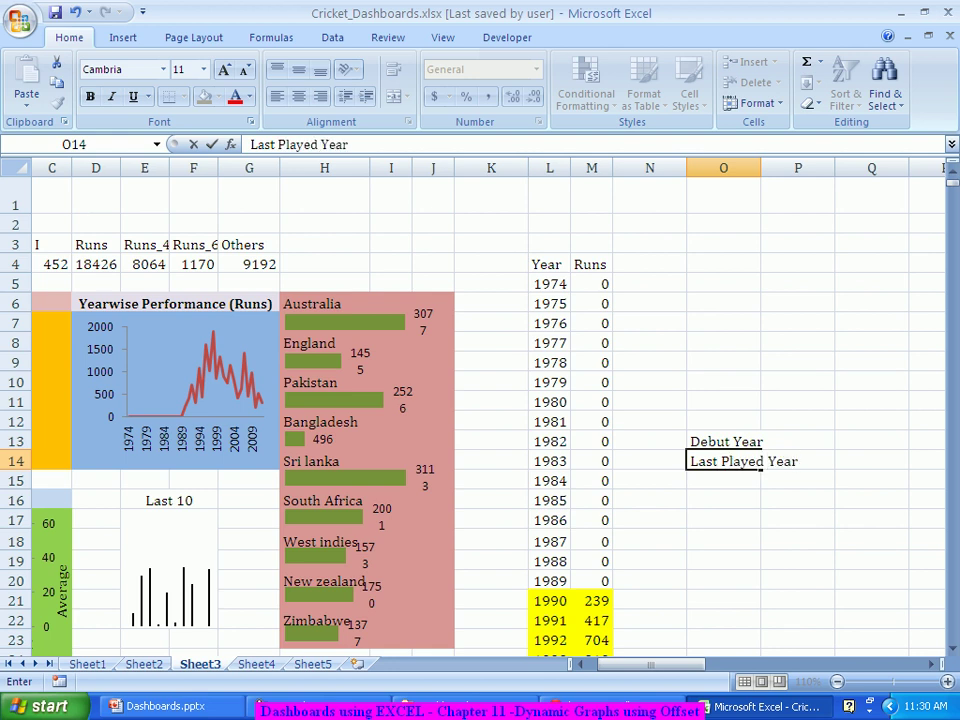
click(797, 421)
- Calculate the debut year in P13 with a MIN formula over the whole of Sheet1 column P
click(797, 441)
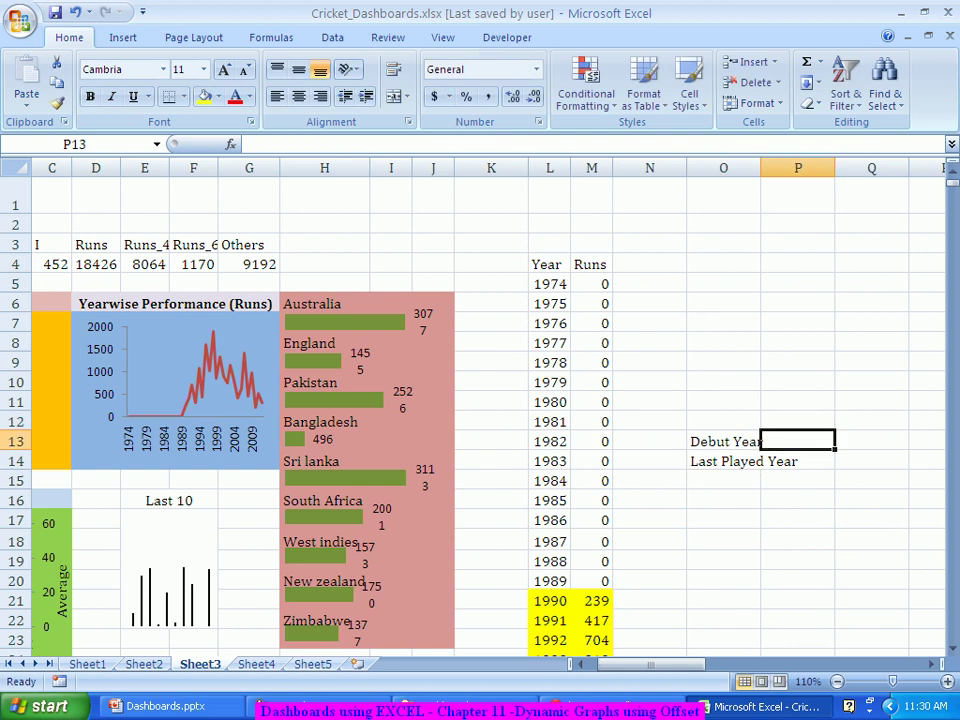
text(=min)
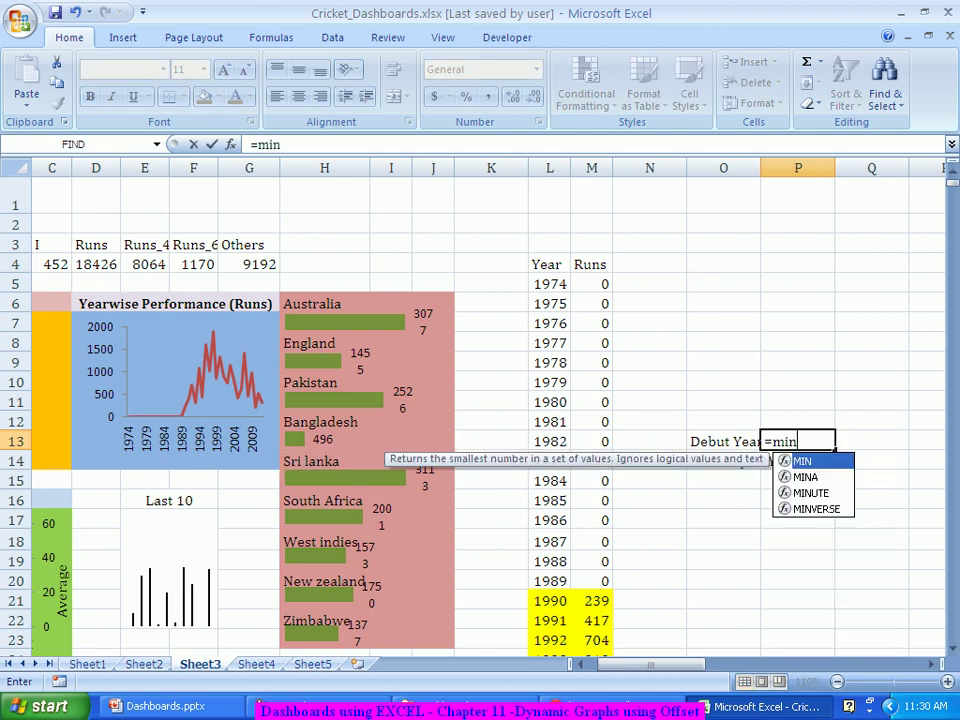
key(Tab)
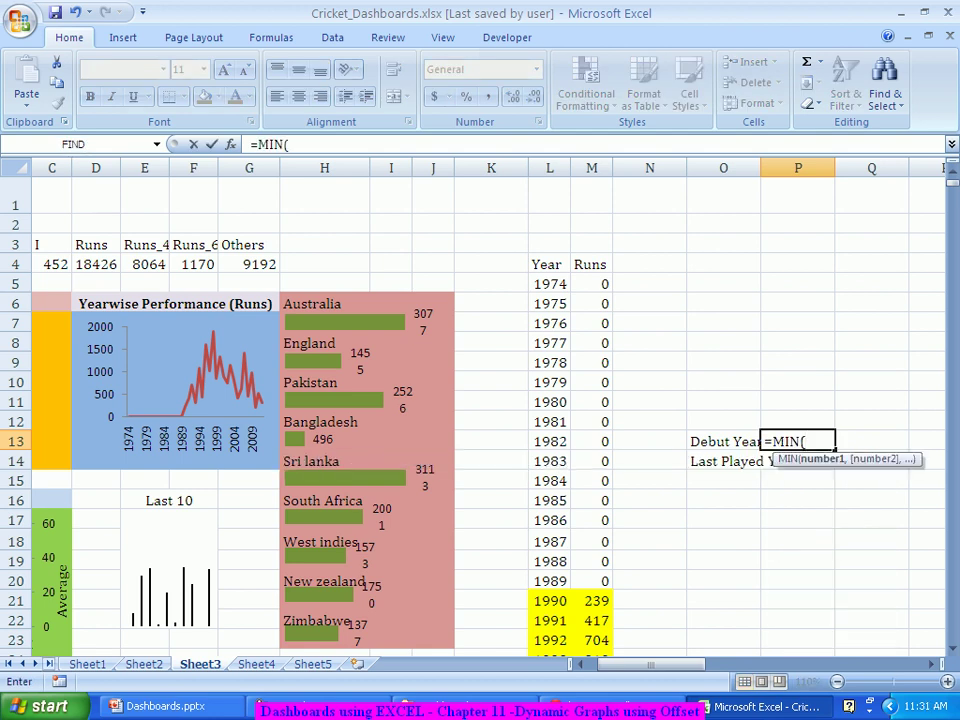
click(87, 664)
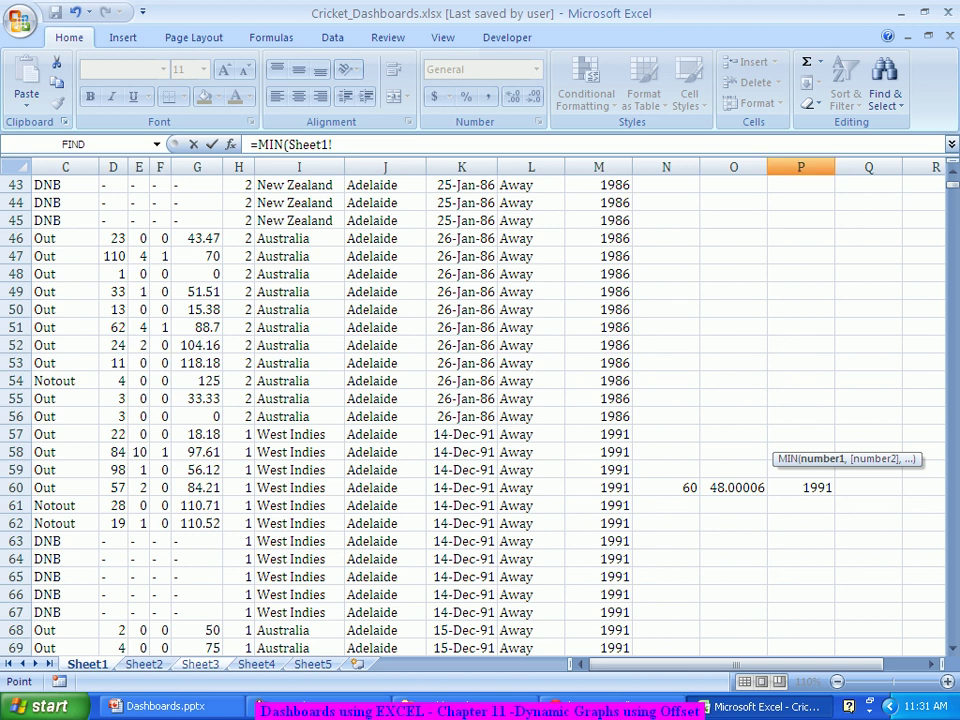
click(801, 167)
key(Return)
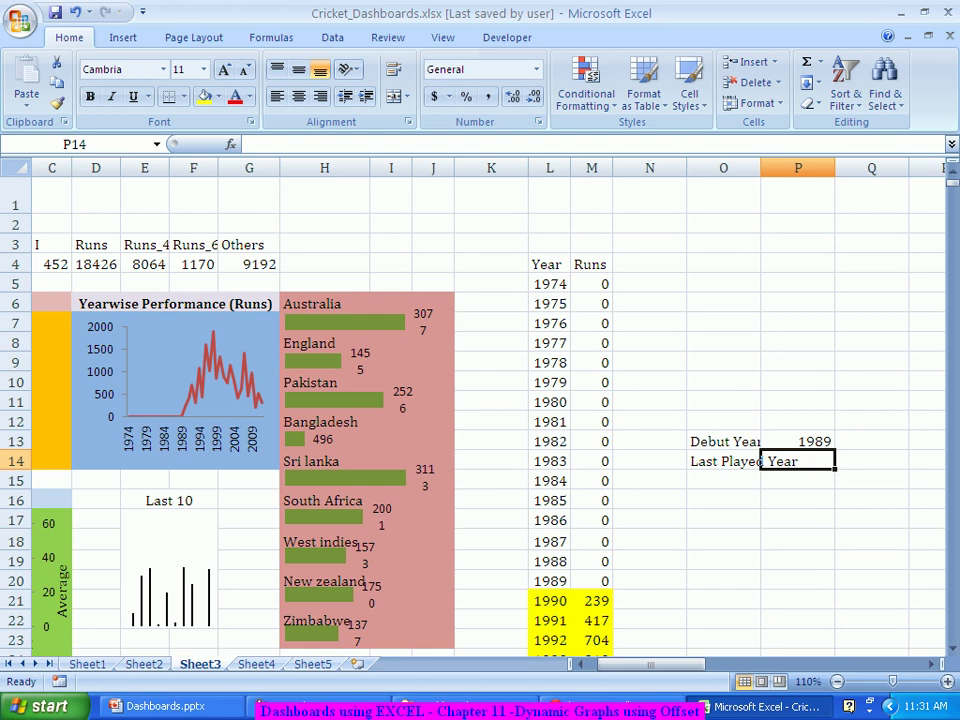
- Calculate the last played year in P14 with a MAX formula over the whole of Sheet1 column P
text(=max)
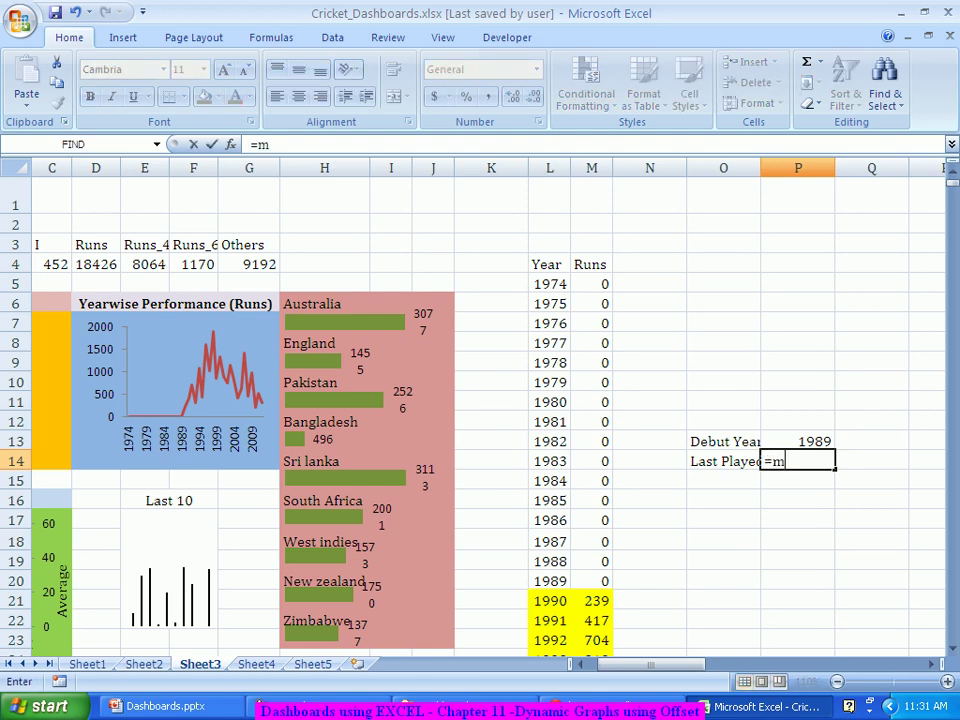
key(Tab)
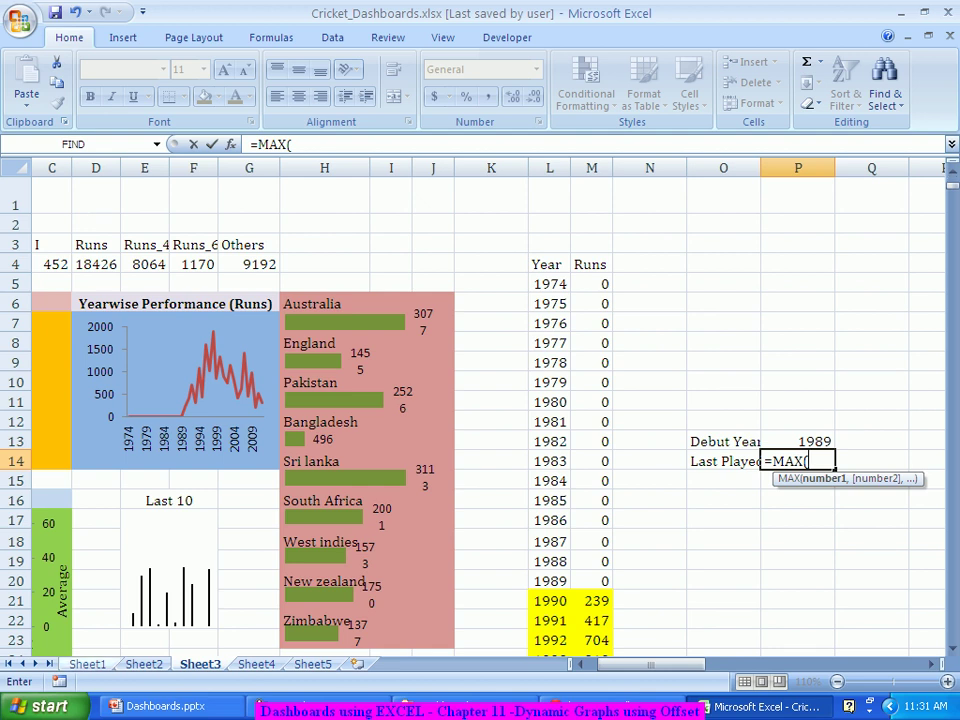
click(88, 664)
click(800, 167)
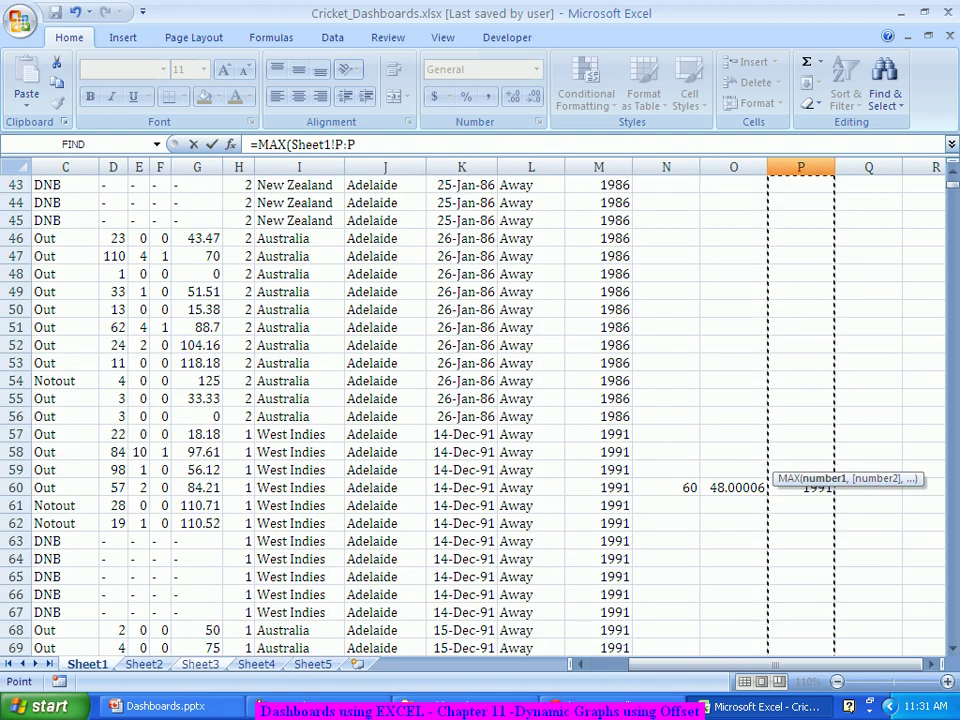
key(Return)
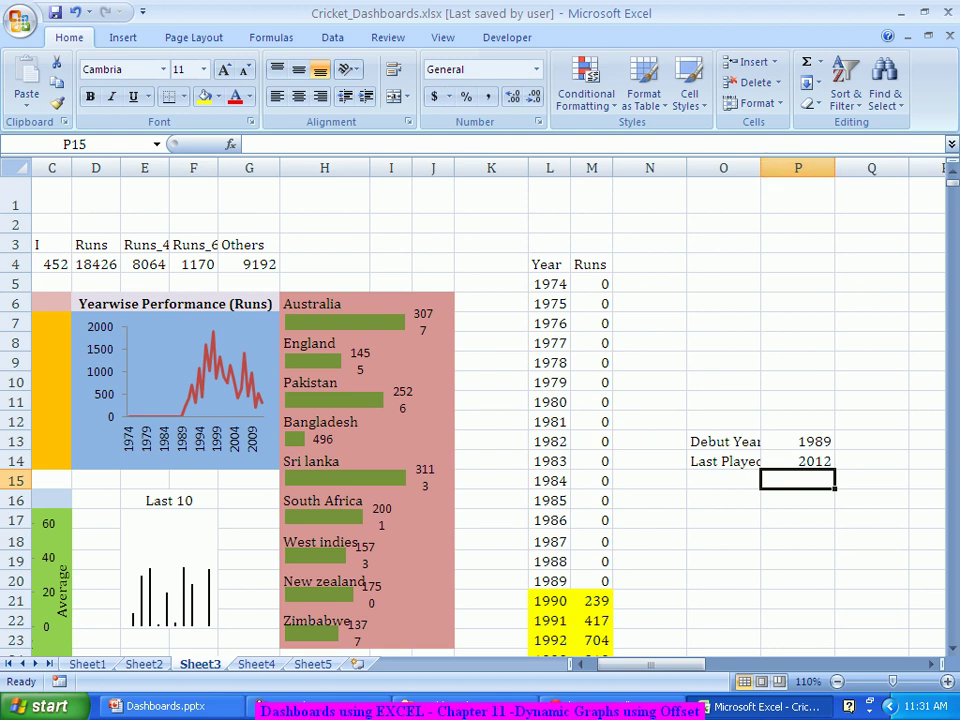
- Walk down the Year column from 1974 in L5 to the debut year row and examine its Year and Runs cells
click(549, 284)
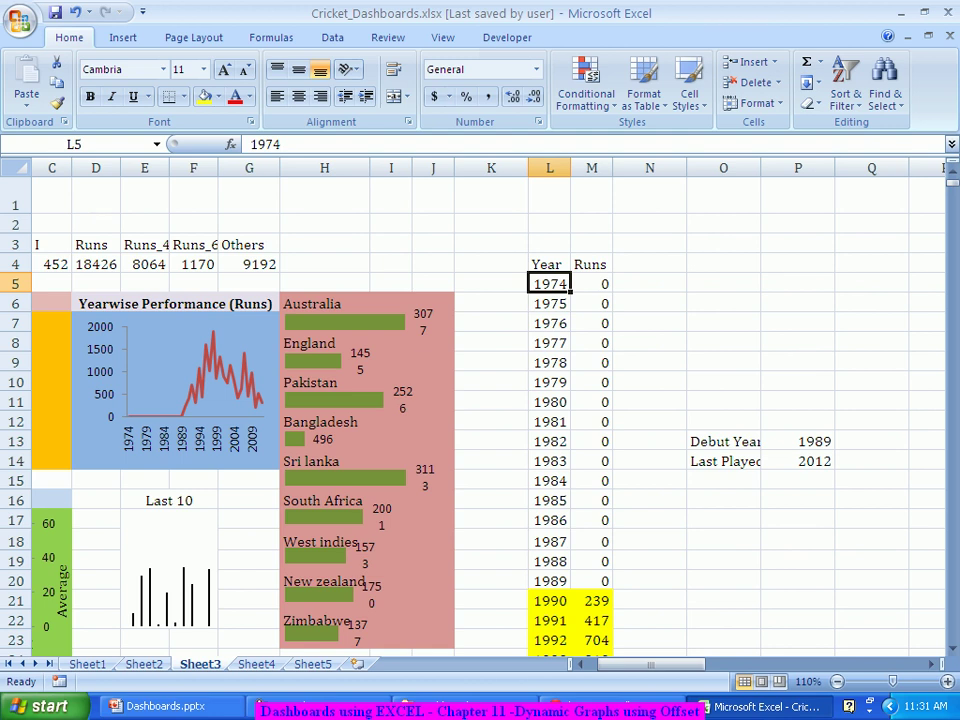
key(Down)
key(Down)
key(Down)
key(Down)
key(Down)
key(Down)
key(Down)
key(Down)
key(Down)
key(Down)
key(Down)
key(Down)
key(Down)
key(Down)
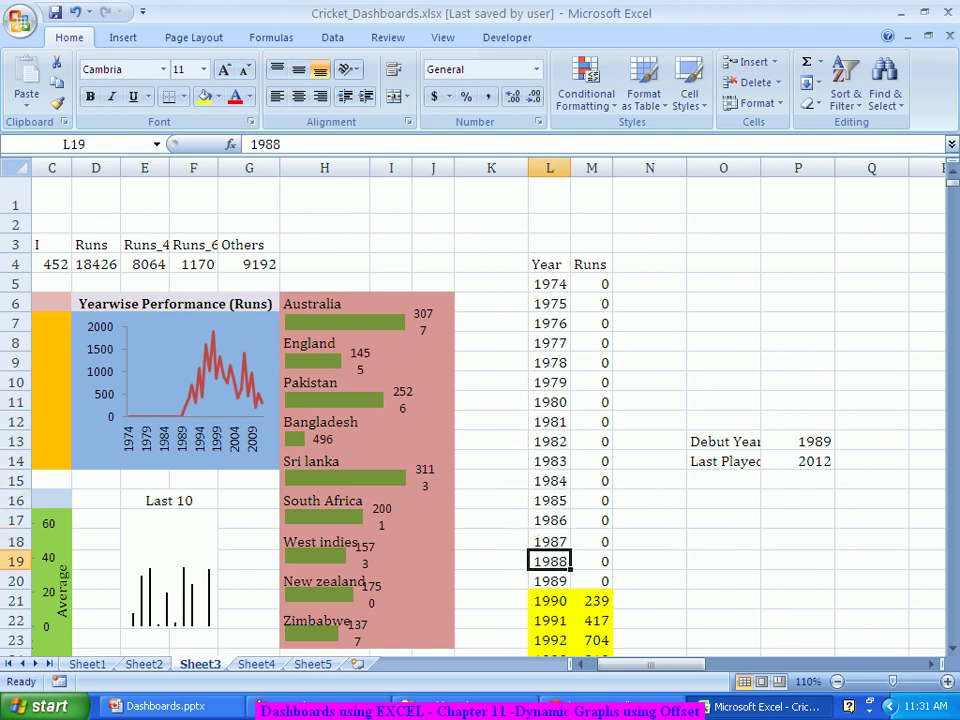
key(Down)
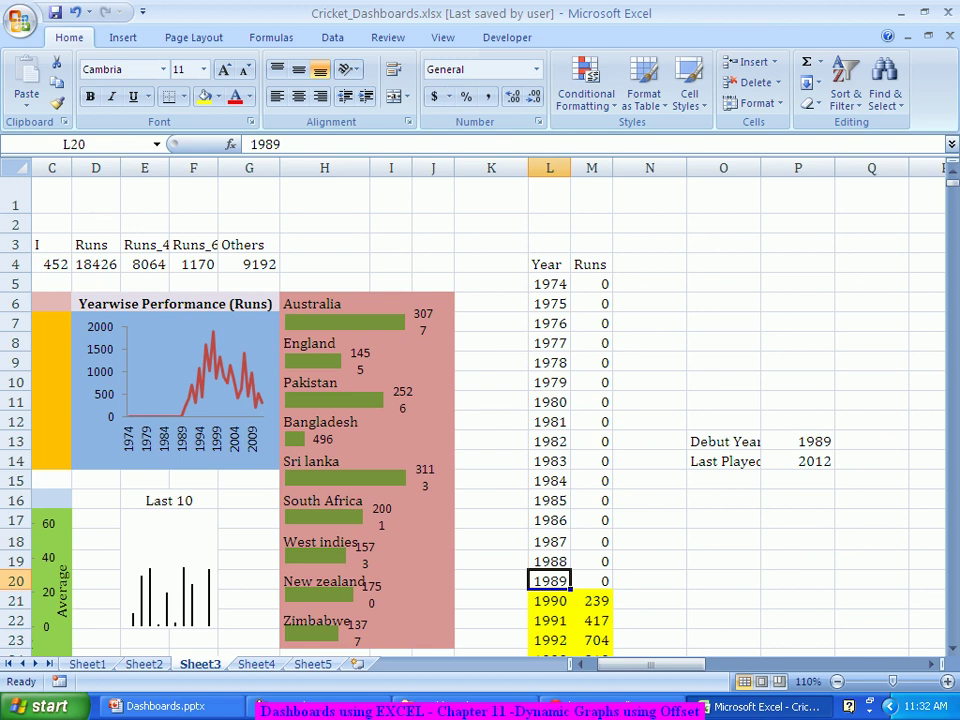
drag(549, 580, 592, 580)
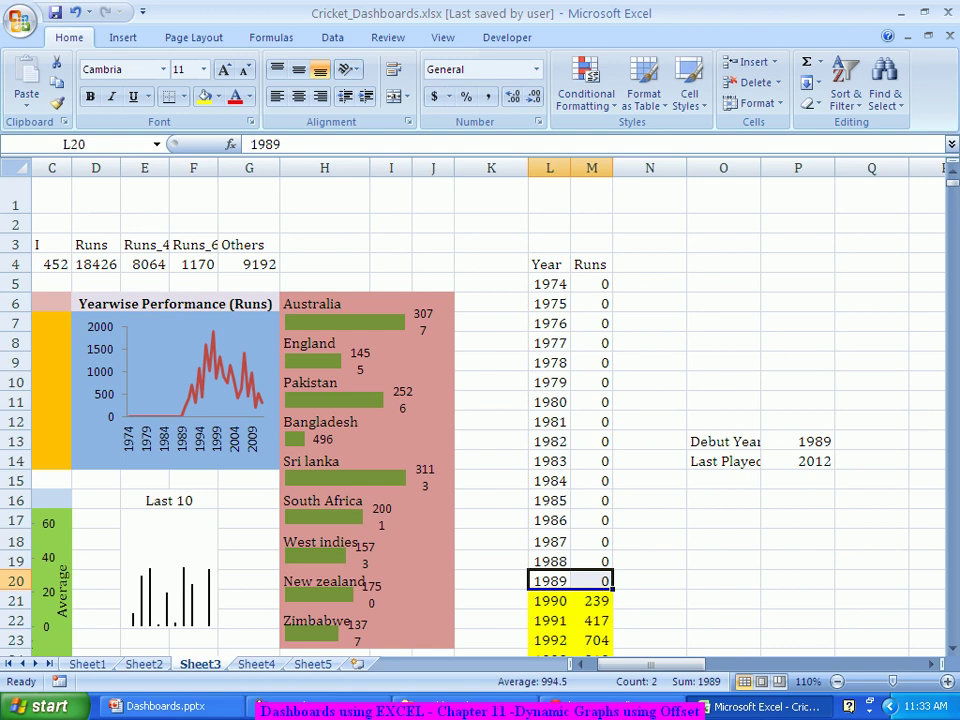
scroll(480, 410, down, 3)
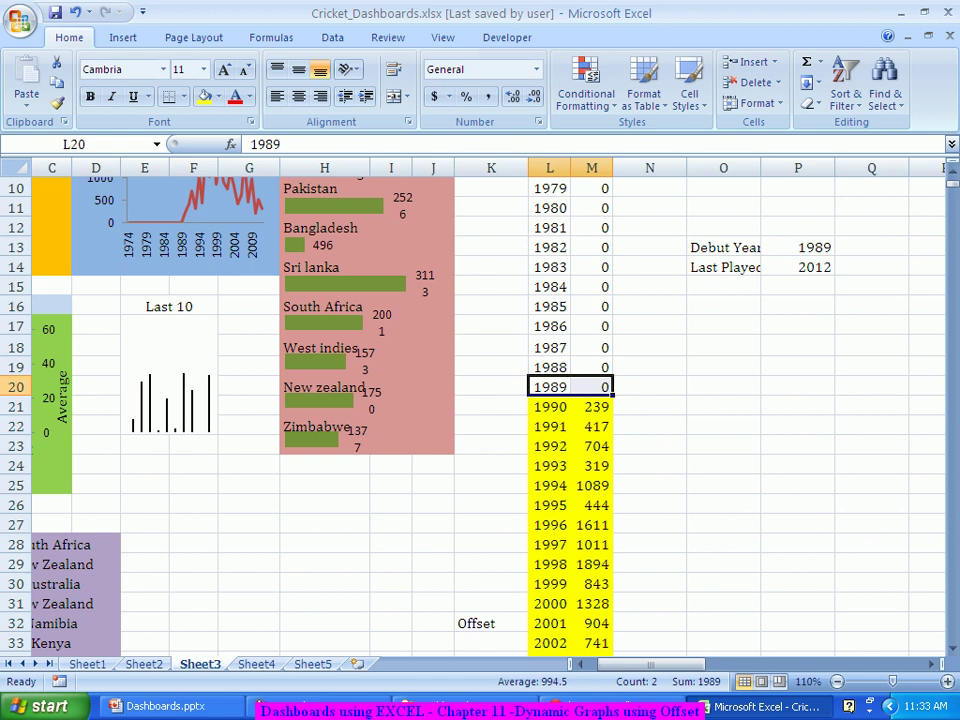
- Begin defining the workbook name PlayerYears with an OFFSET formula that starts from Sheet3 cell $L$5
click(723, 386)
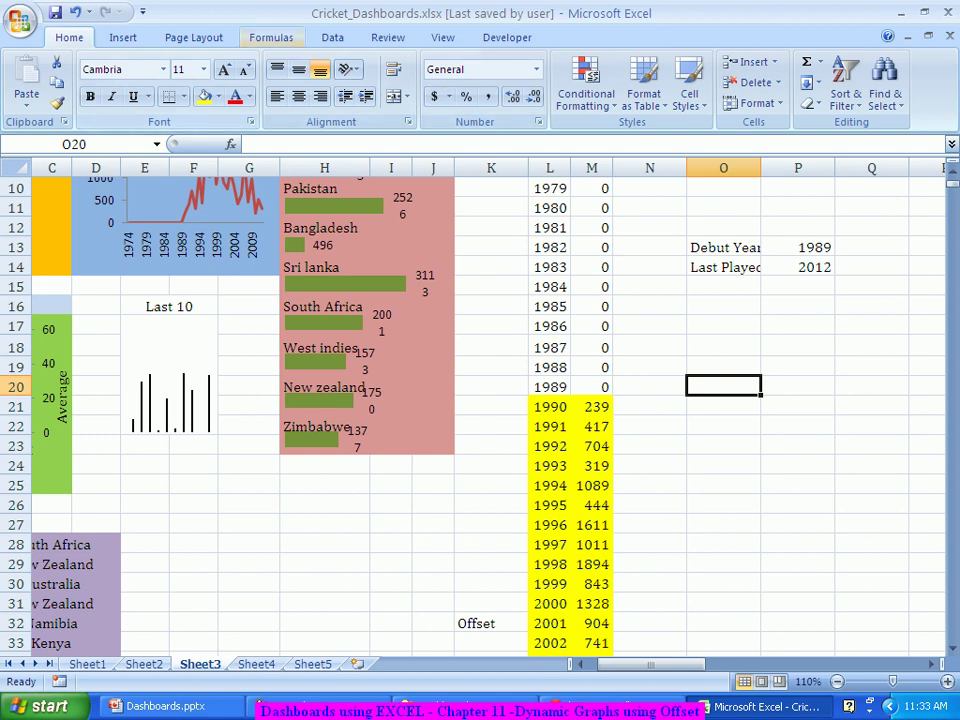
click(271, 37)
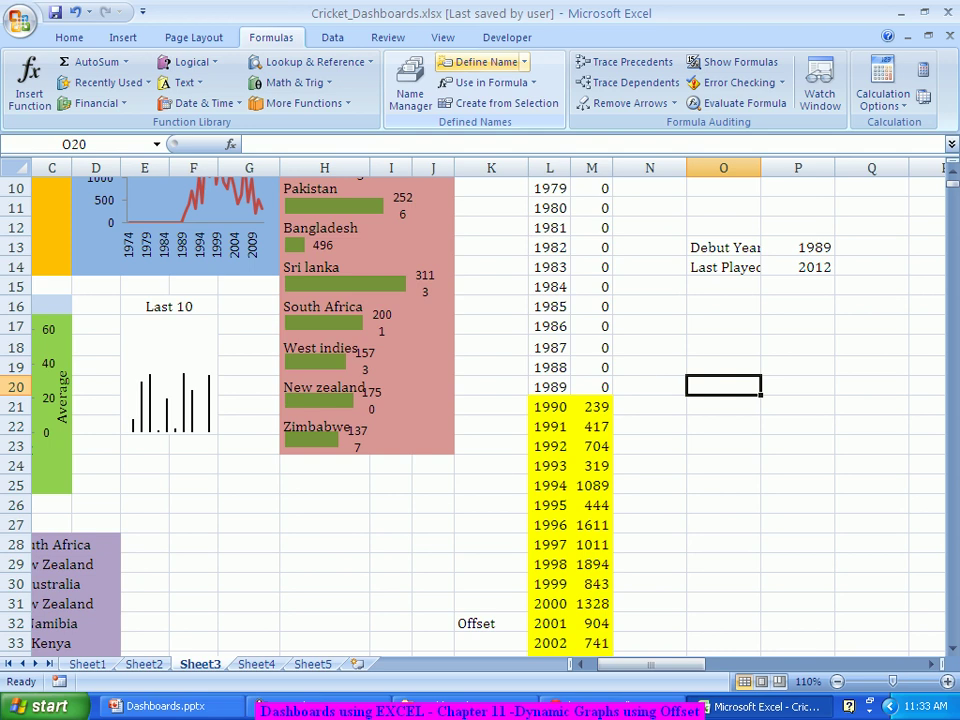
click(478, 62)
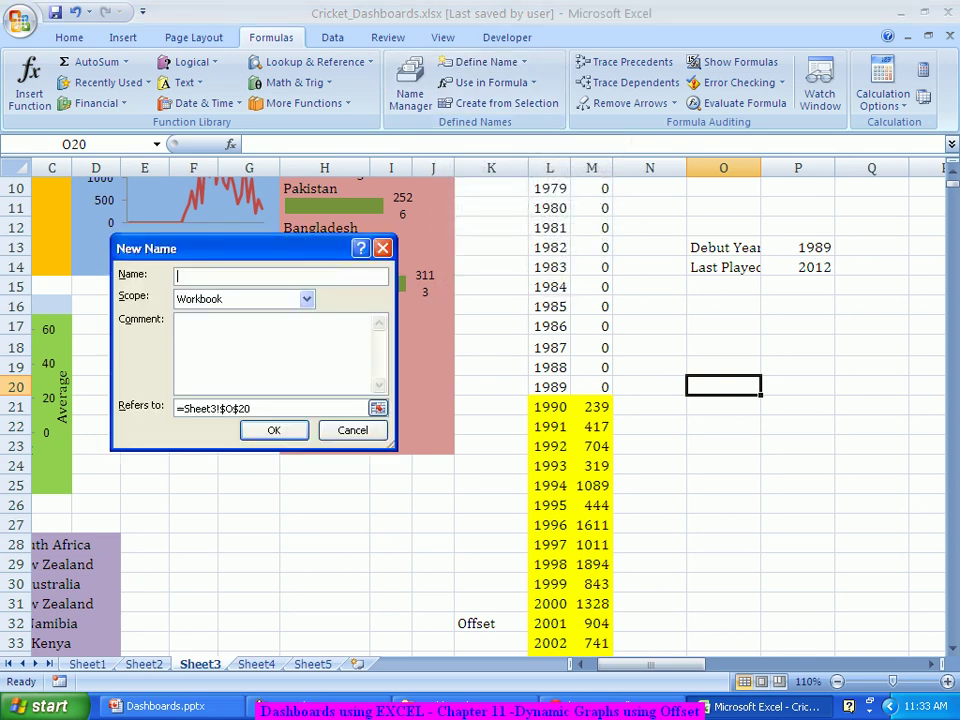
text(PlayerYears)
key(Tab)
key(Tab)
key(Tab)
text(=)
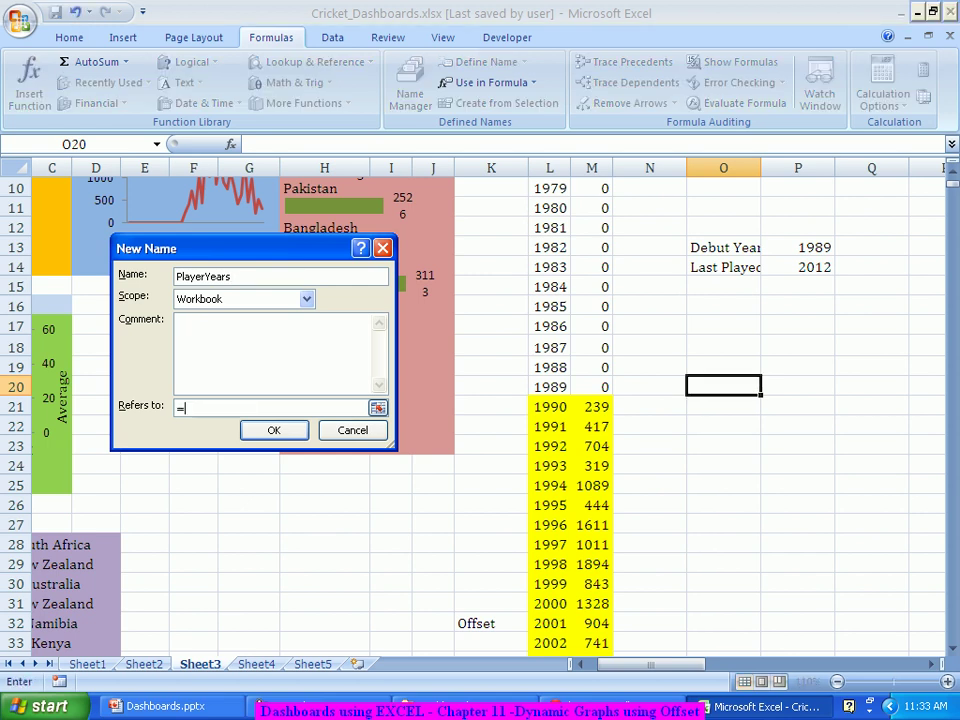
text(offset()
scroll(480, 420, up, 3)
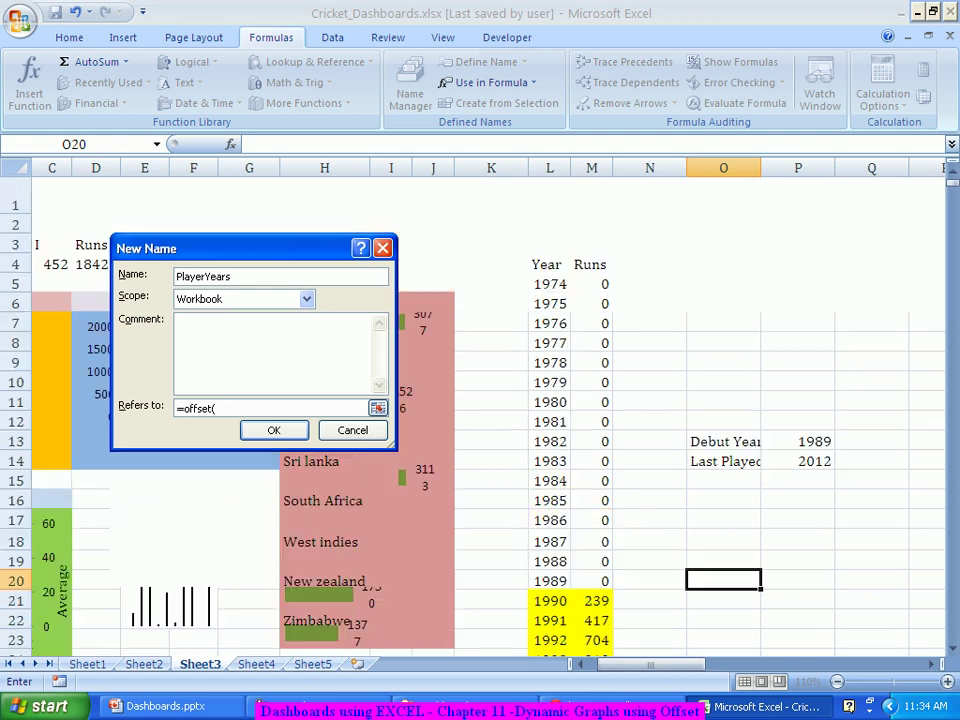
click(550, 284)
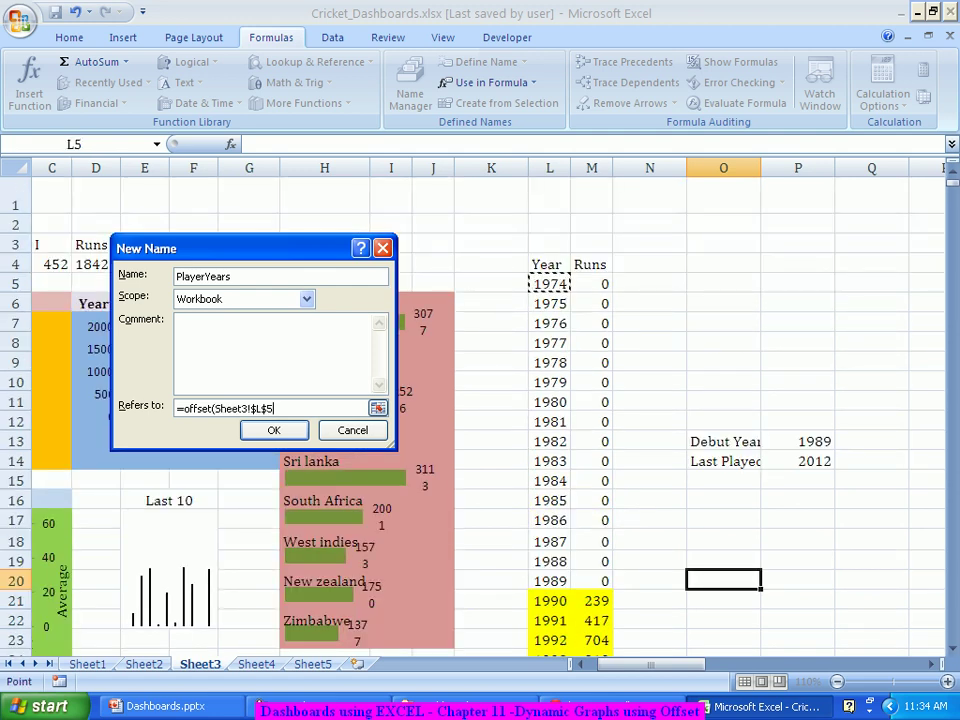
- Set the OFFSET row shift to Sheet3!$P$13-Sheet3!$L$5 and the column shift to 0
text(,)
click(799, 441)
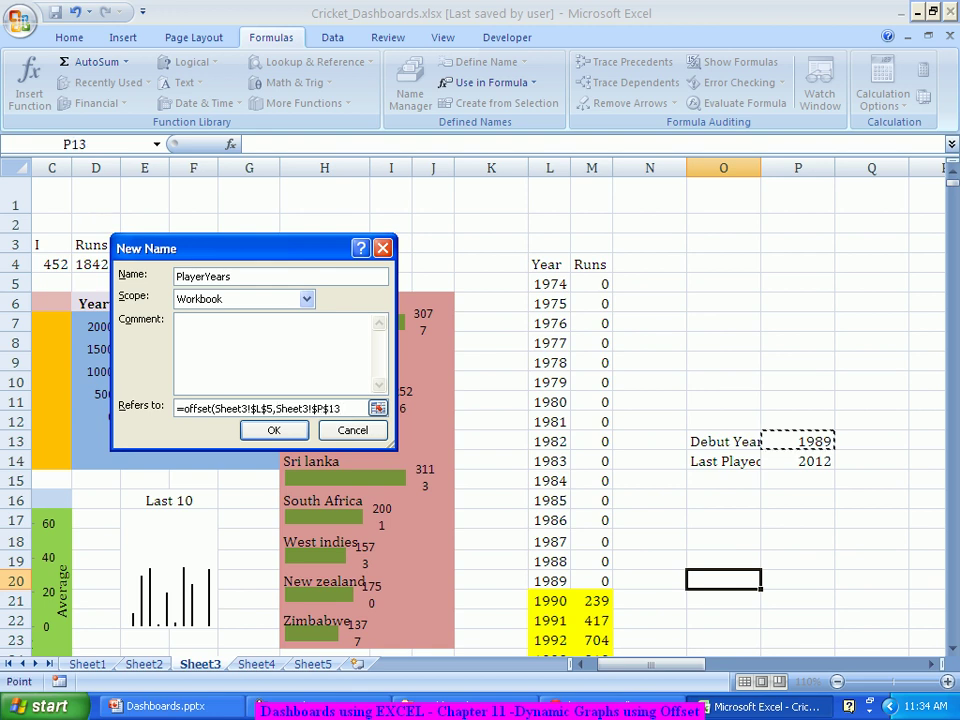
text(-)
click(549, 284)
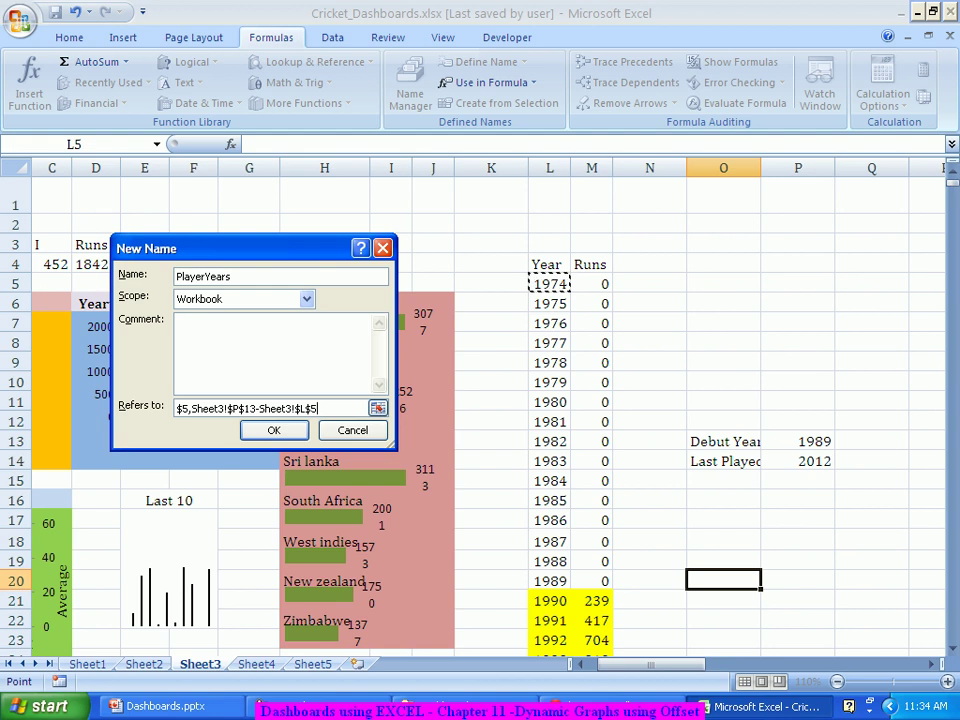
text(,0,)
- Finish the OFFSET with height Sheet3!$P$14-Sheet3!$P$13+1 and width 1, and save the PlayerYears name
click(798, 461)
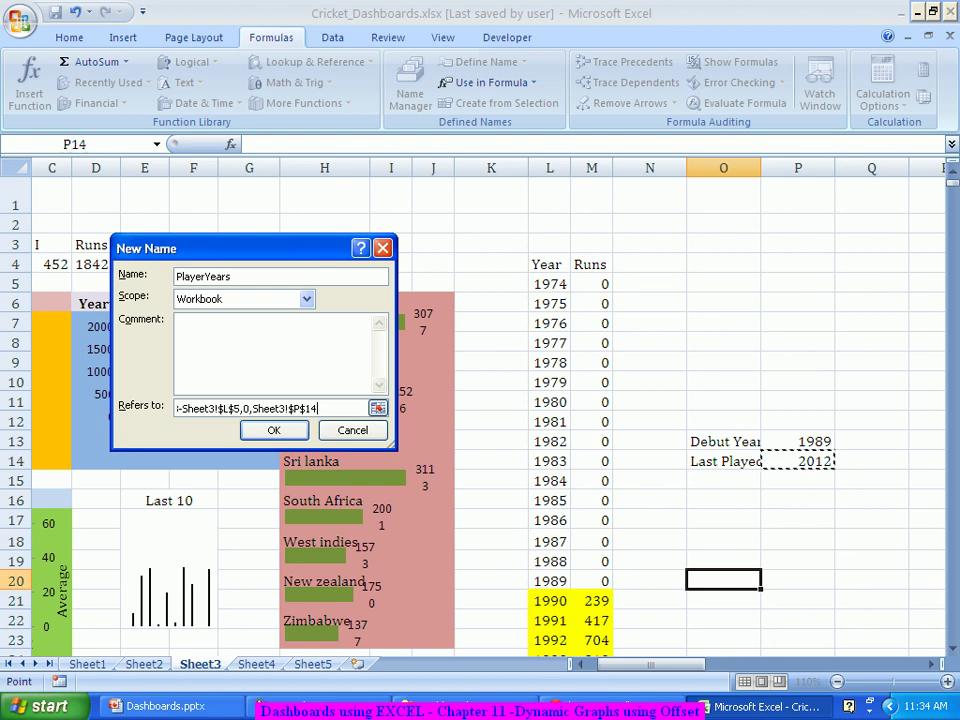
text(-)
click(798, 441)
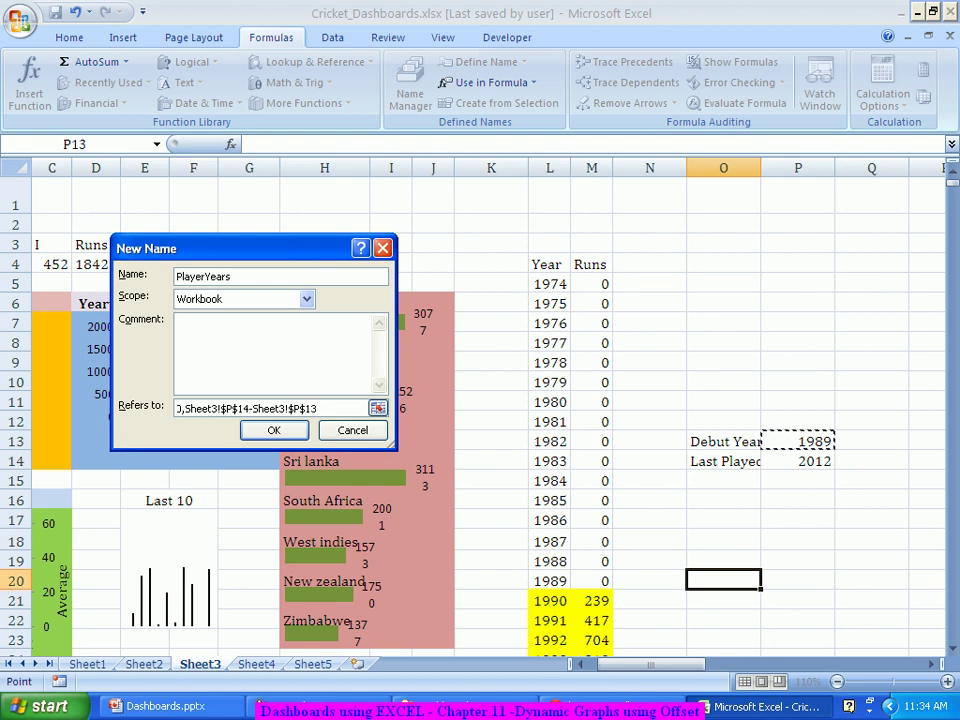
text(+1,1)
text())
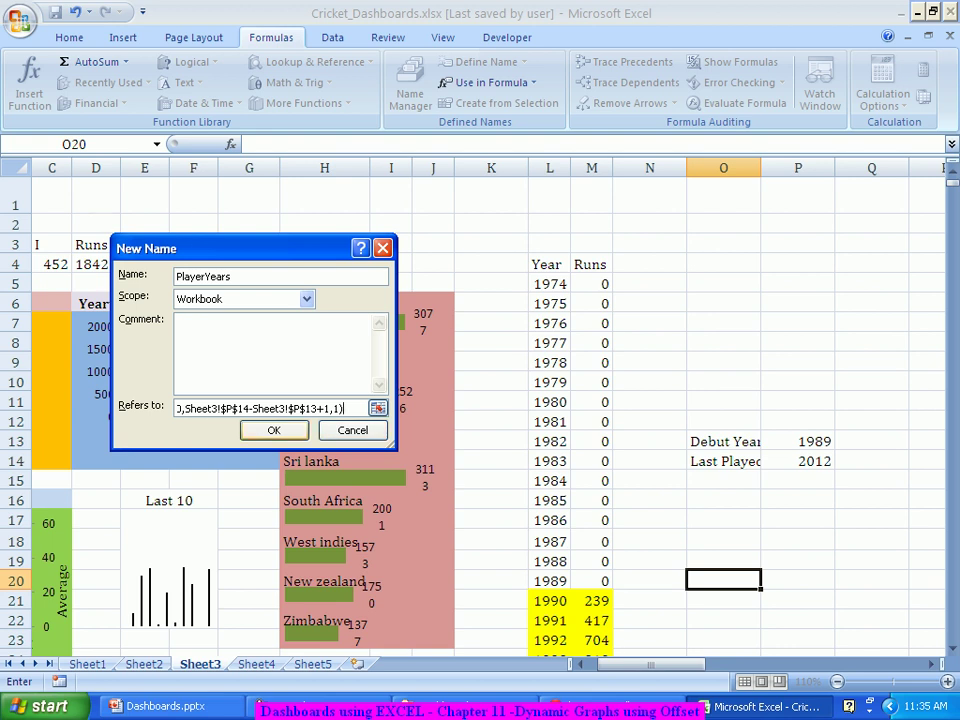
key(Return)
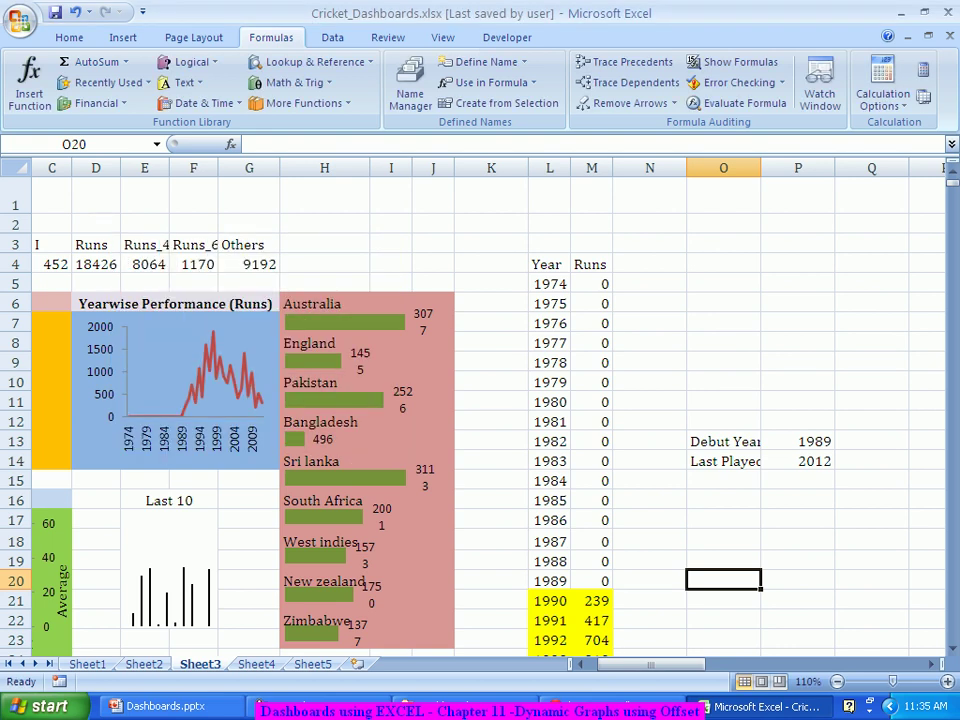
click(650, 303)
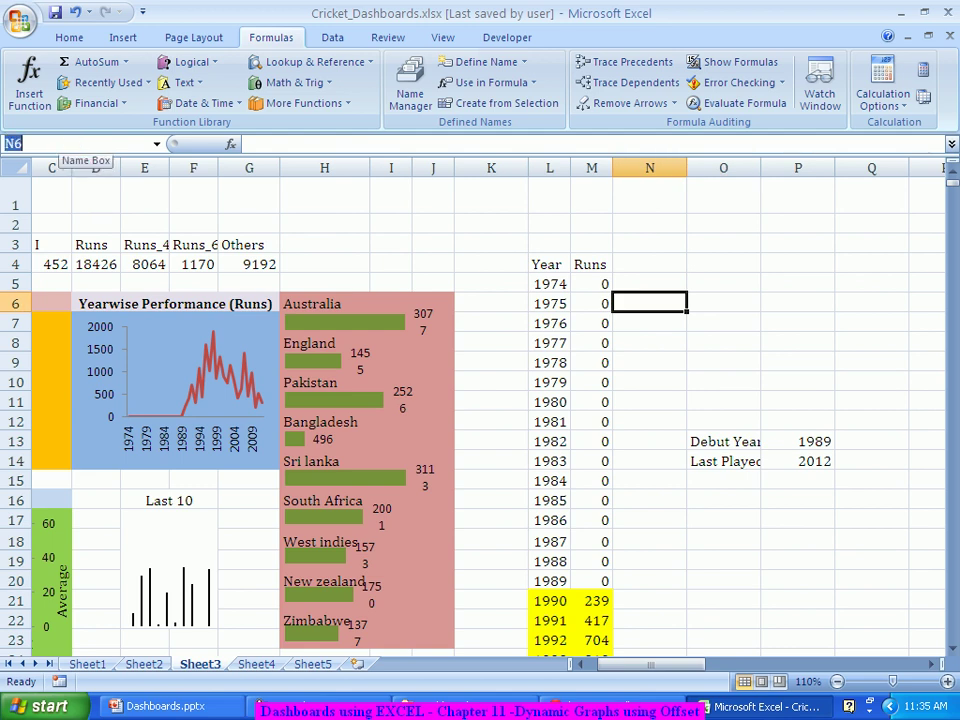
click(40, 144)
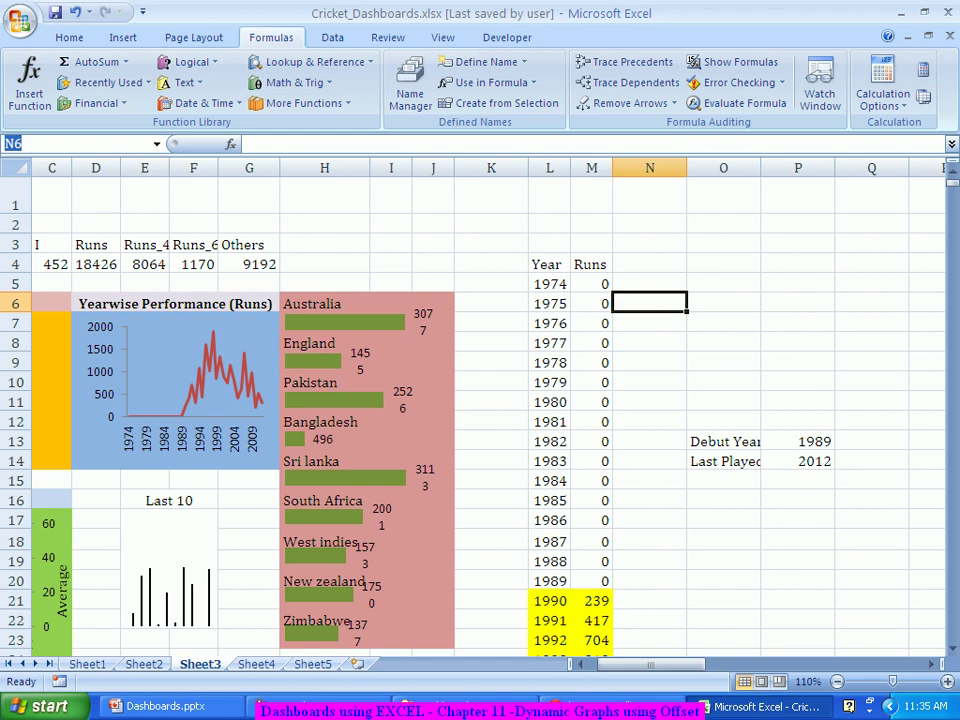
text(J2)
key(Return)
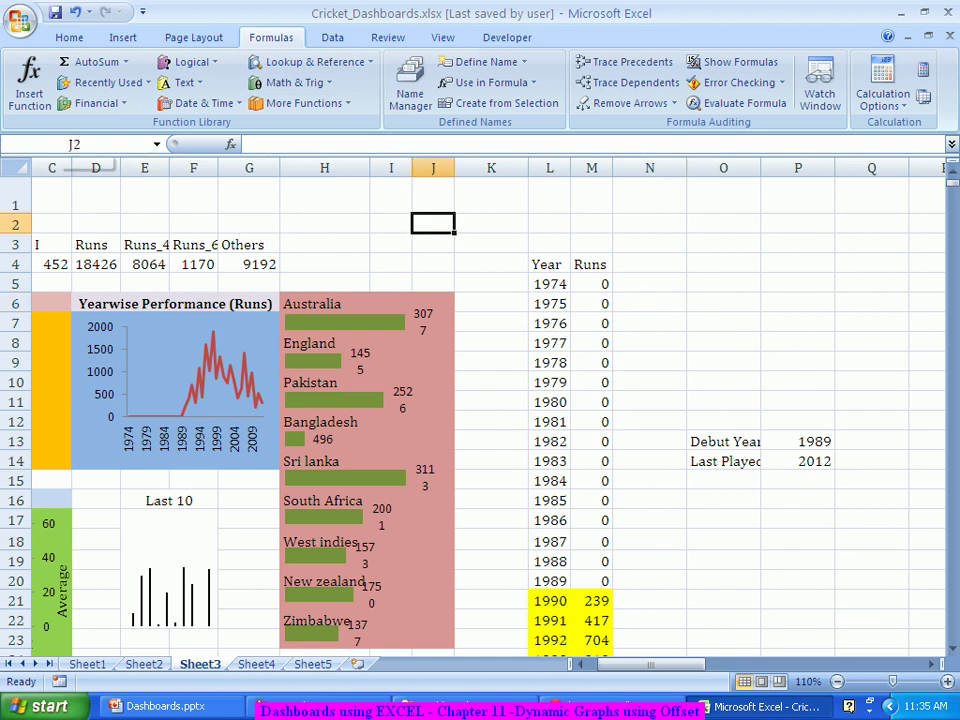
click(70, 145)
text(K2)
key(Return)
- Examine which cells of the Year column the defined name PlayerYears refers to
click(410, 88)
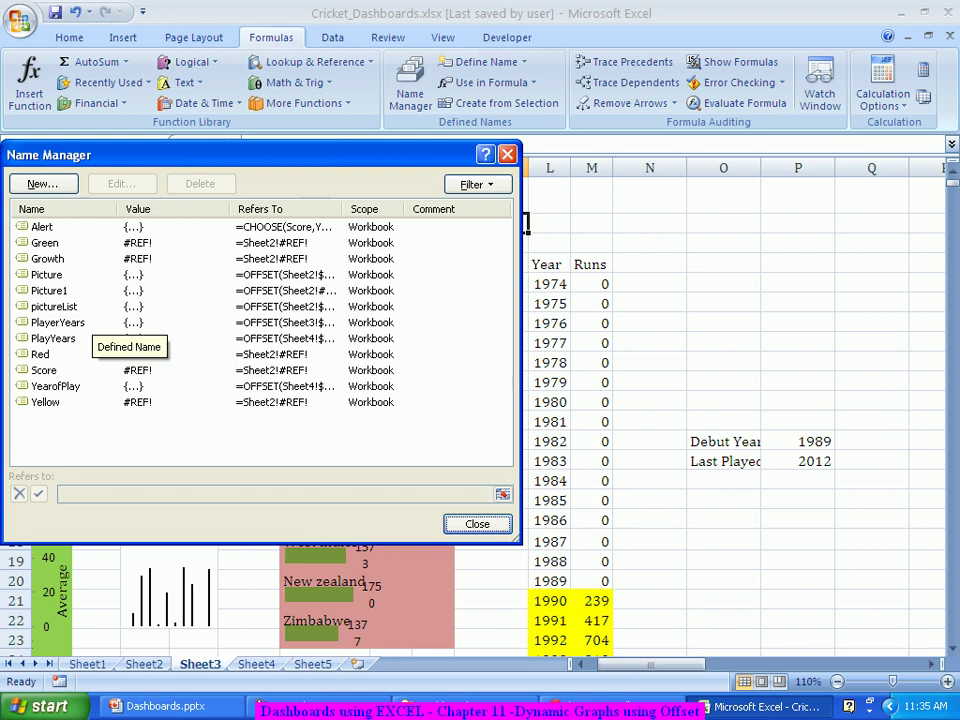
click(88, 321)
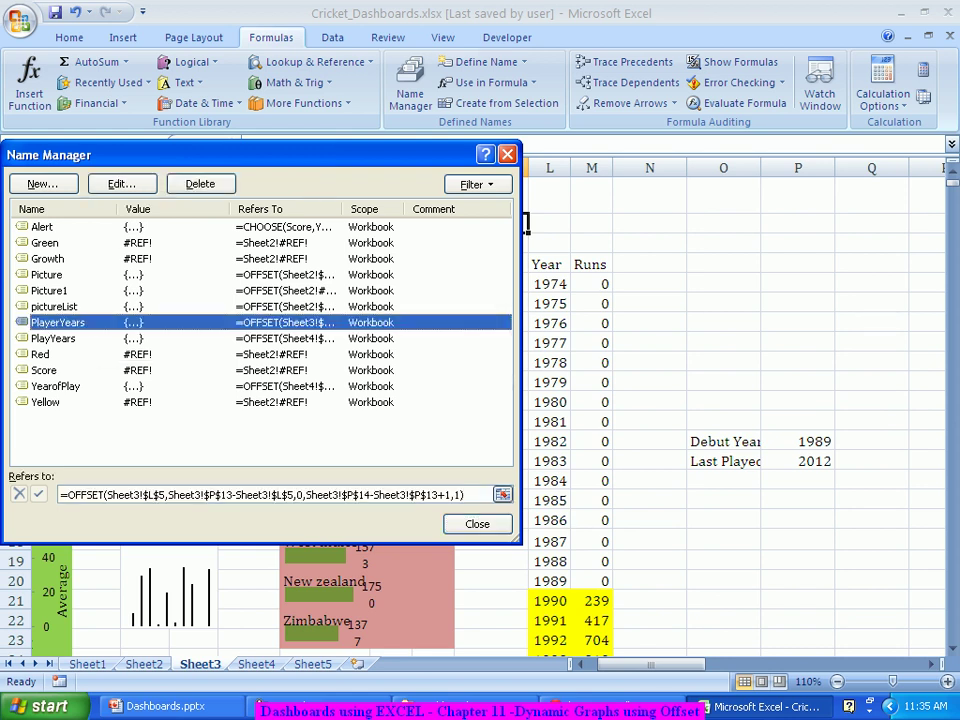
click(180, 495)
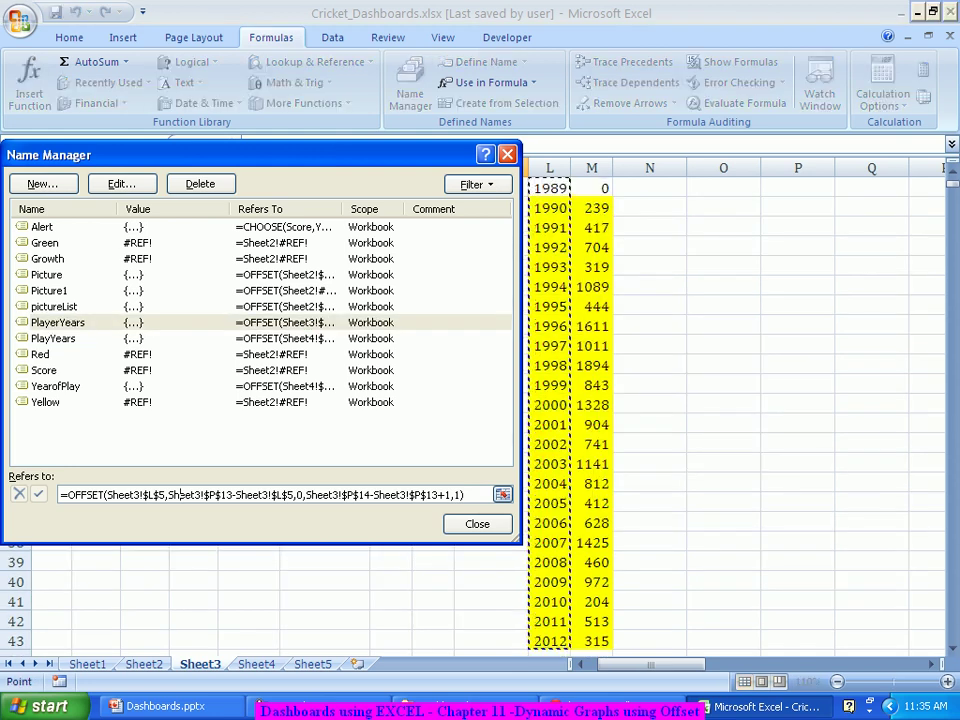
scroll(180, 495, up, 1)
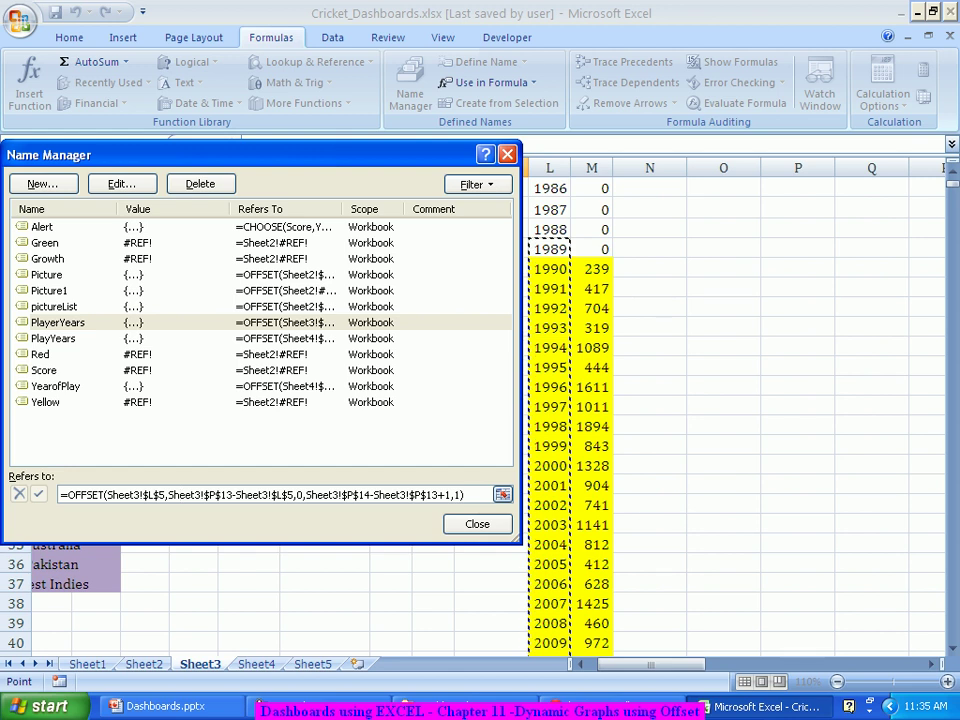
scroll(580, 400, down, 1)
scroll(580, 400, down, 1)
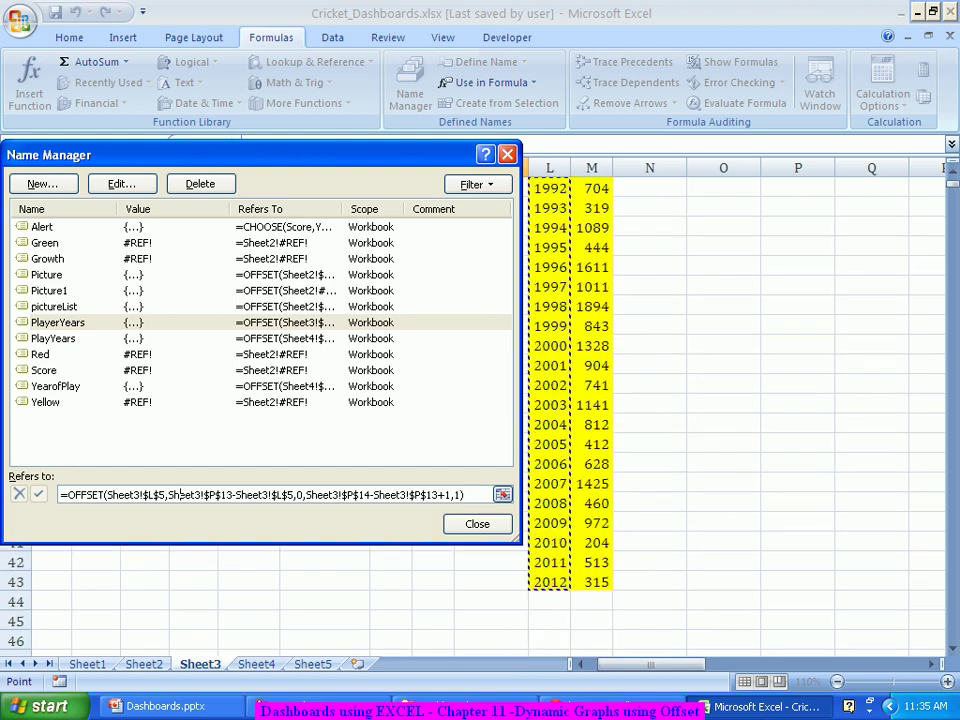
key(Escape)
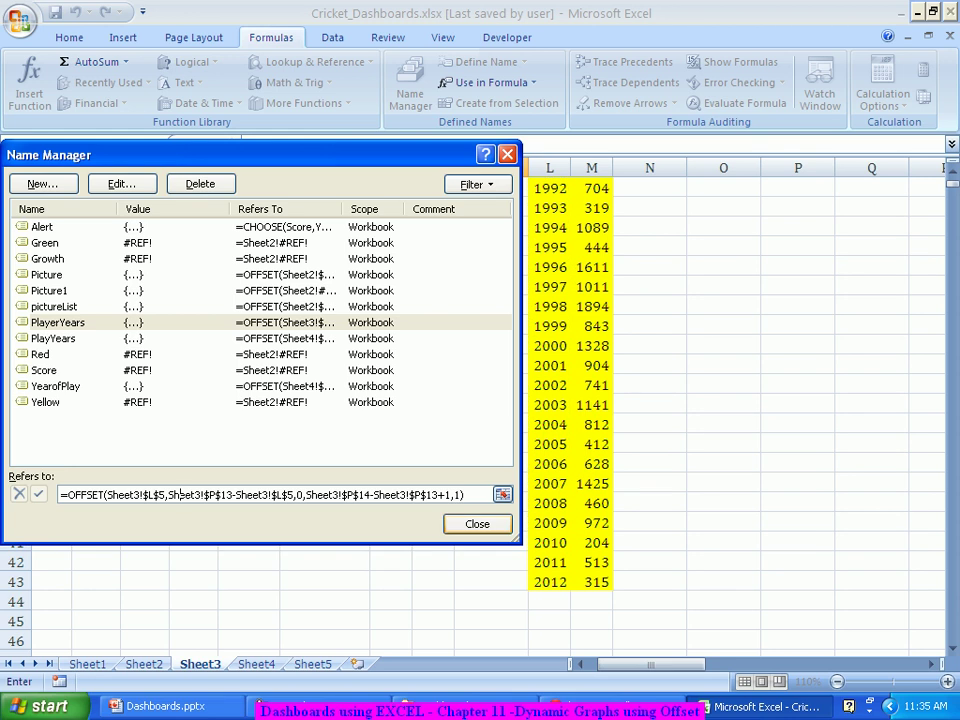
- Start a new workbook-level defined name called PlayerRuns
click(477, 523)
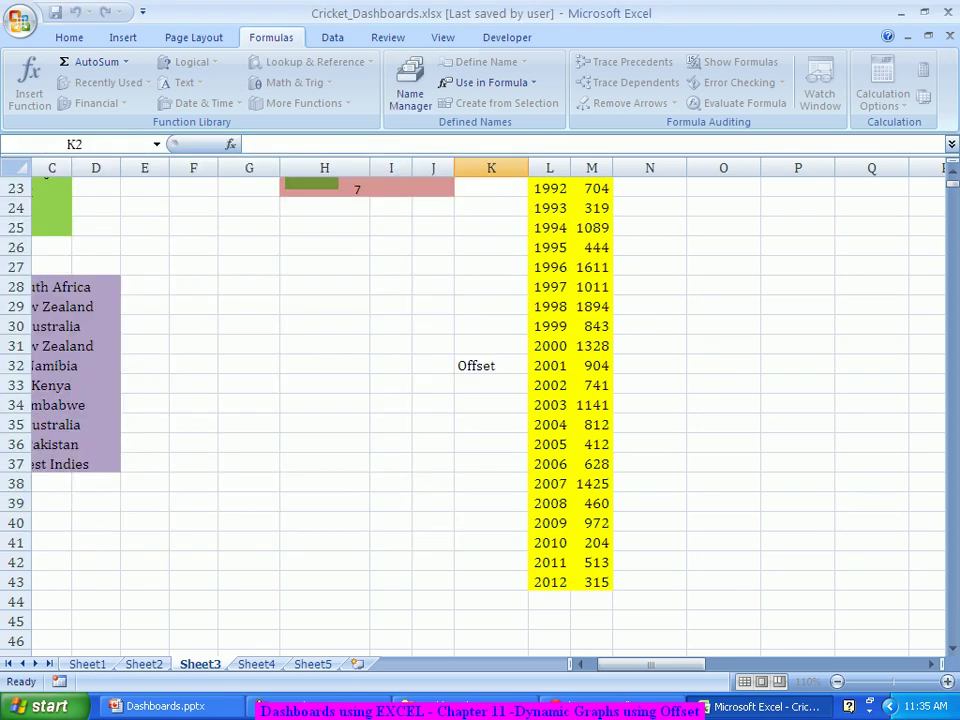
scroll(477, 523, up, 4)
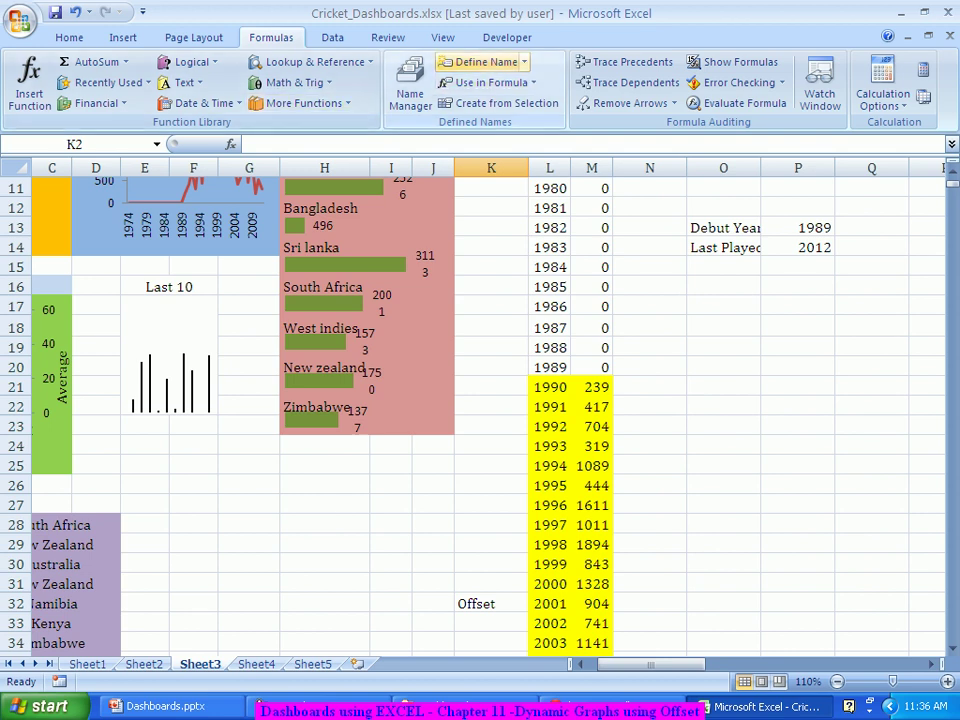
click(480, 62)
text(Player Run)
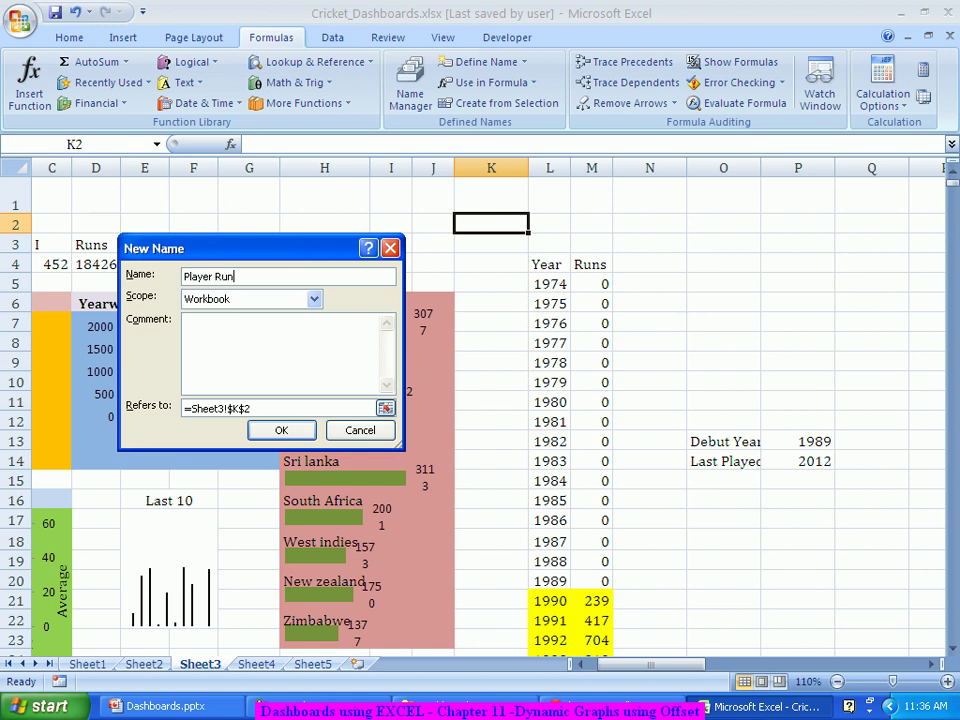
key(BackSpace)
key(BackSpace)
key(BackSpace)
key(BackSpace)
text(Runs)
- Begin the PlayerRuns reference as OFFSET from Sheet3!$L$5 with row shift Sheet3!$P$13-Sheet3!$L$5 and column shift 1
key(Tab)
key(Tab)
key(Tab)
text(=offset()
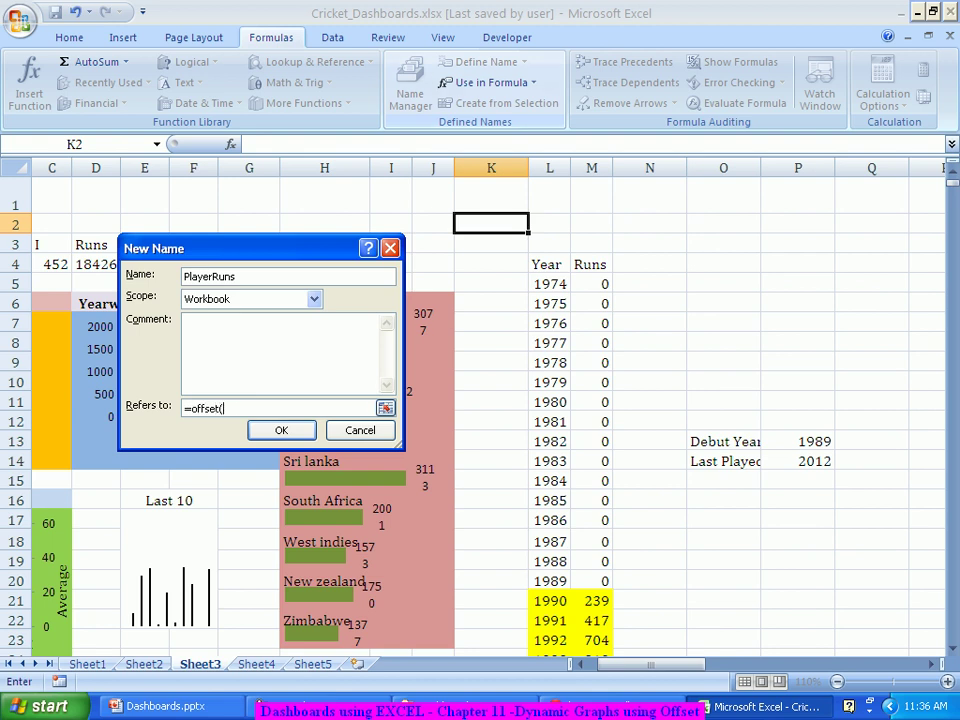
click(550, 284)
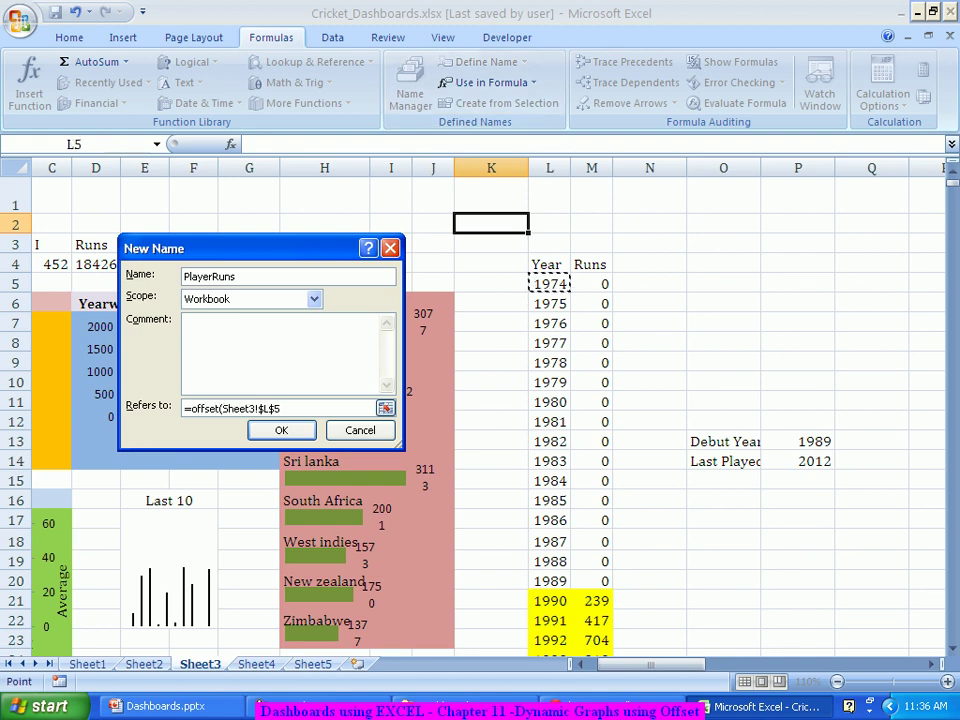
text(,)
click(798, 441)
text(-)
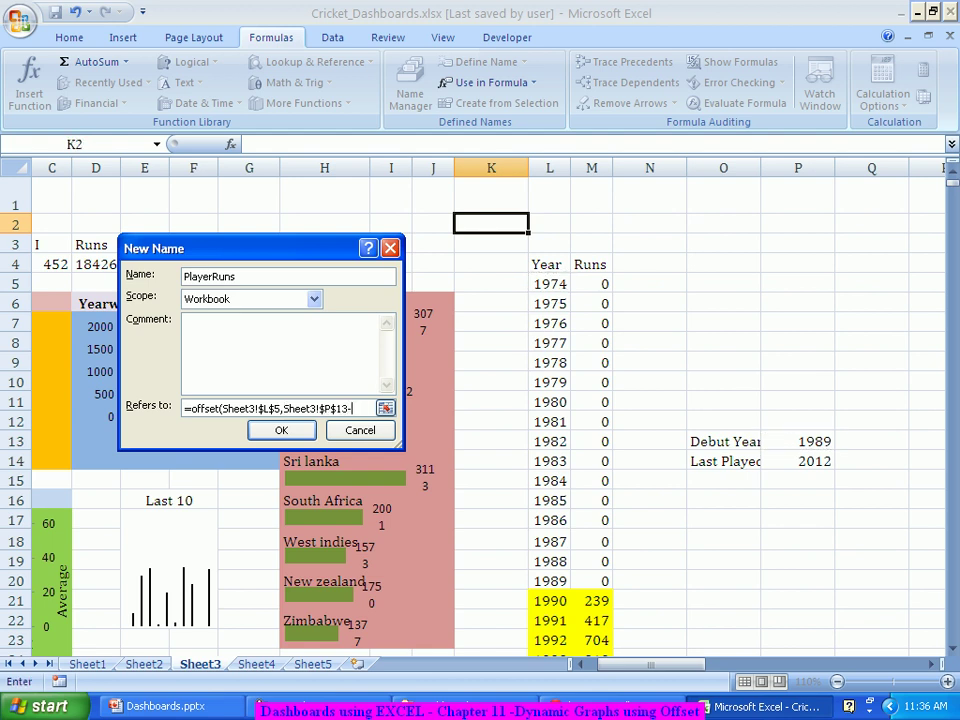
click(550, 284)
text(,1,)
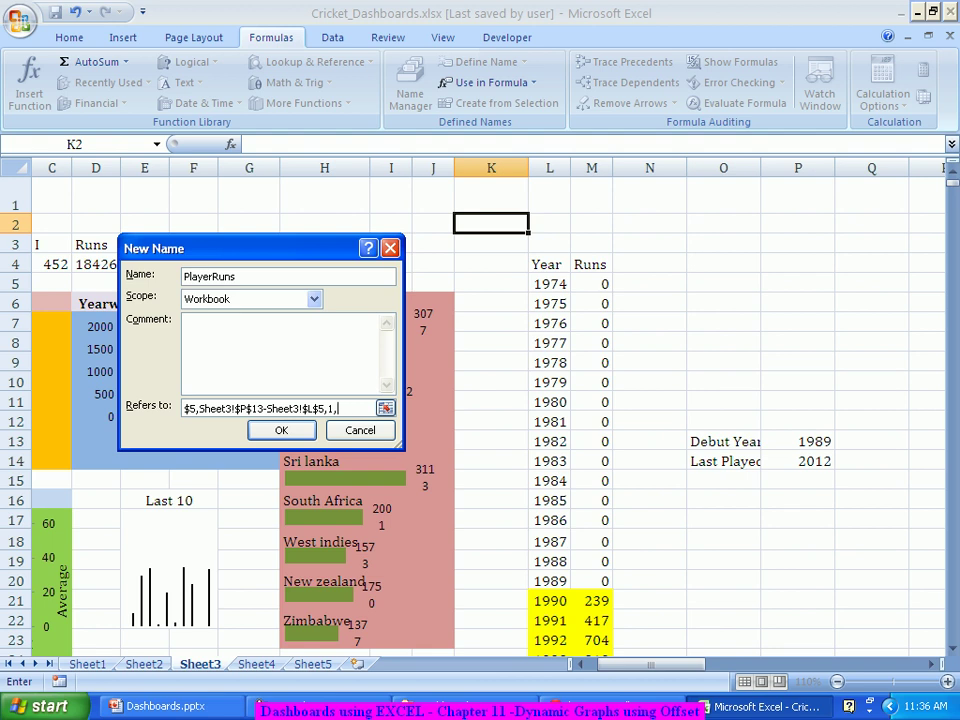
- Complete the PlayerRuns OFFSET with height Sheet3!$P$14-Sheet3!$P$13+1 and width 1, and save the name
click(798, 461)
text(-)
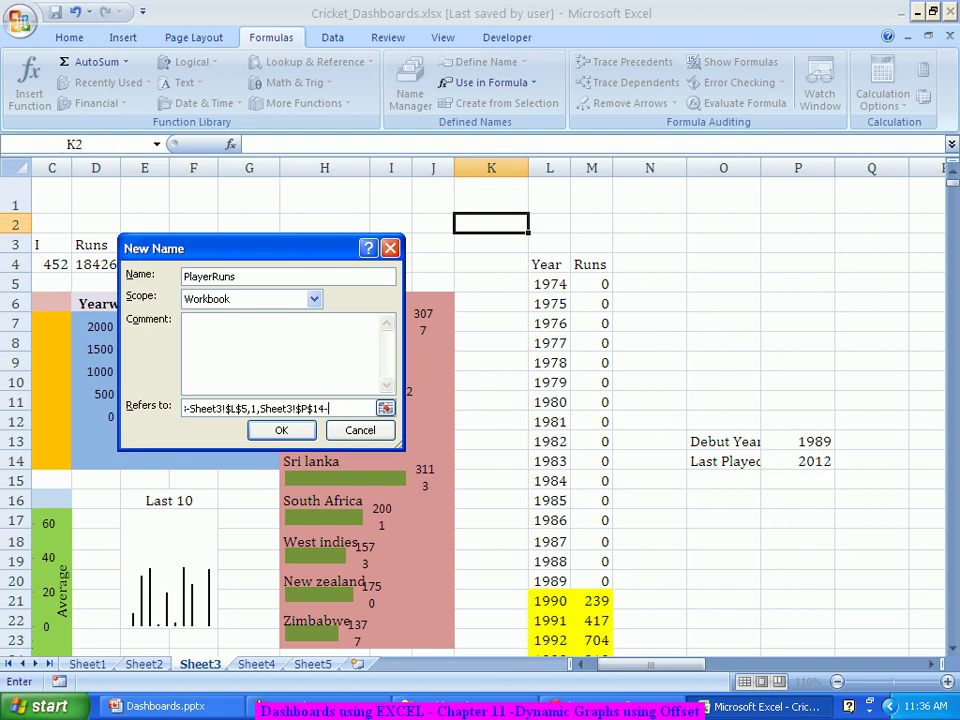
click(798, 441)
text(+1,1)
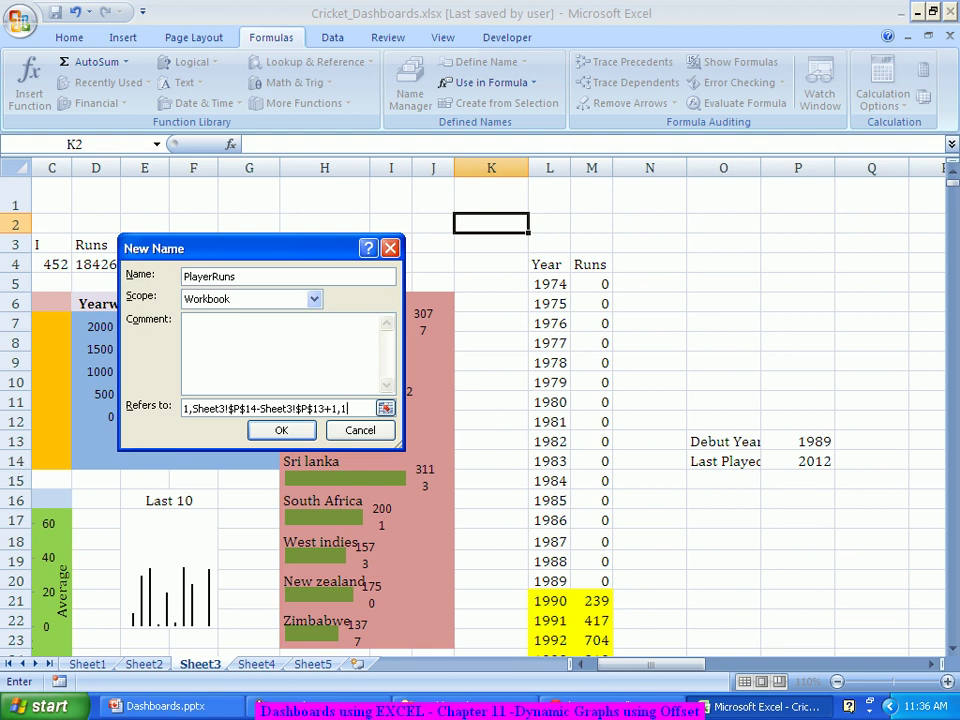
text())
key(Return)
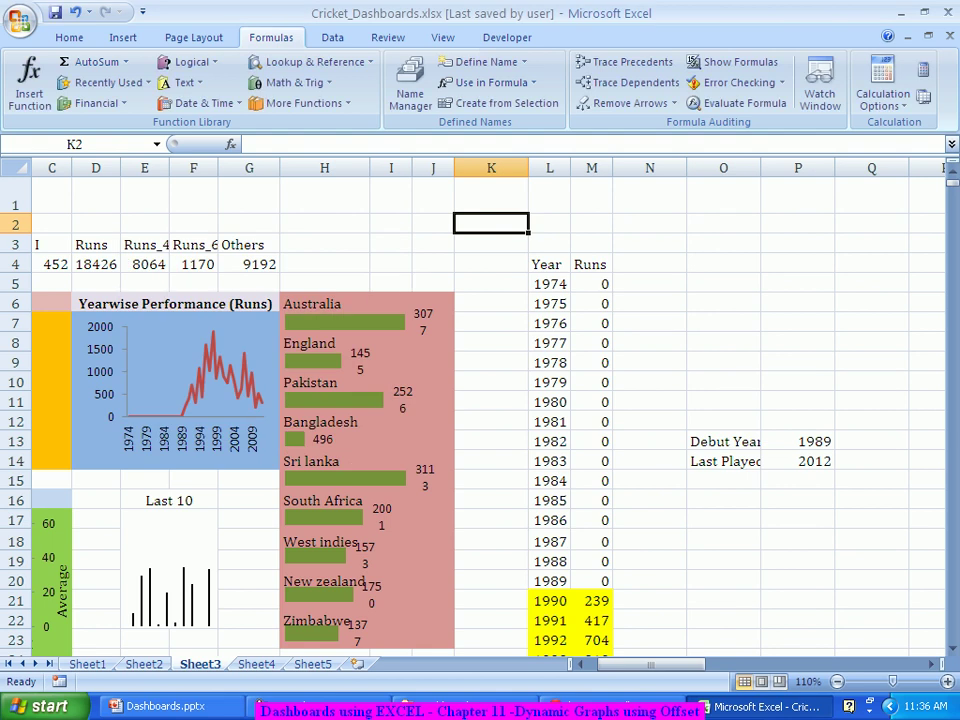
click(650, 343)
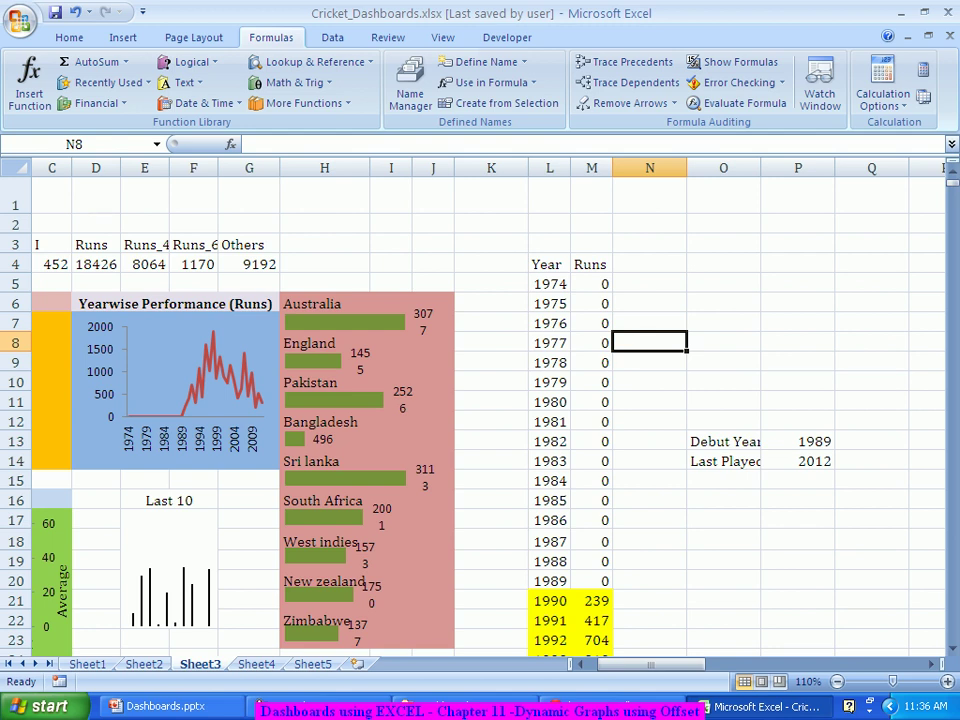
drag(652, 664, 645, 664)
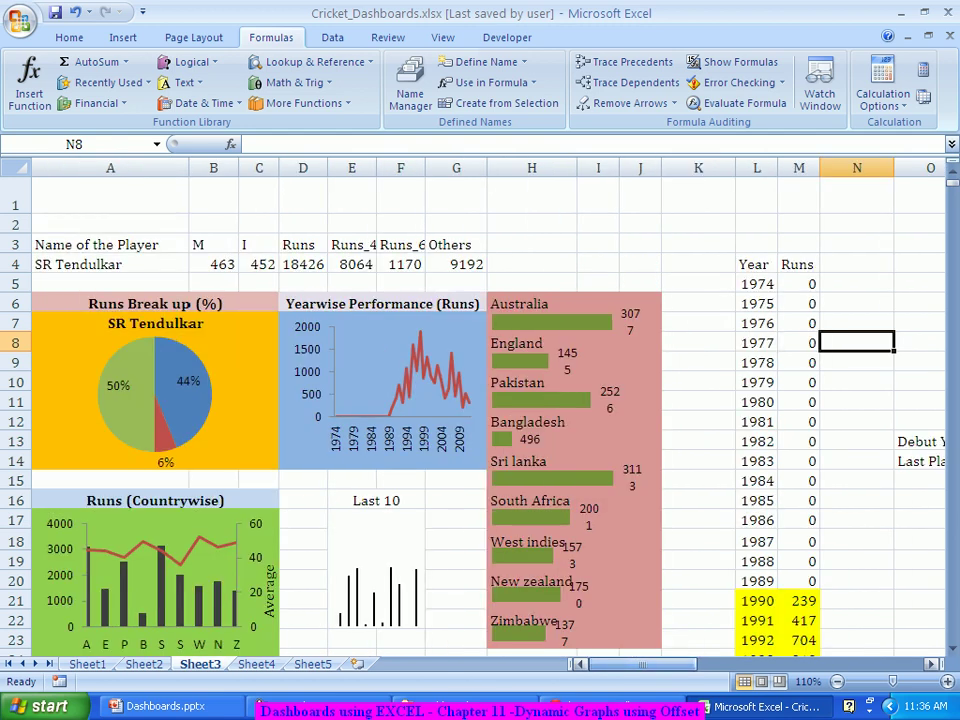
click(390, 362)
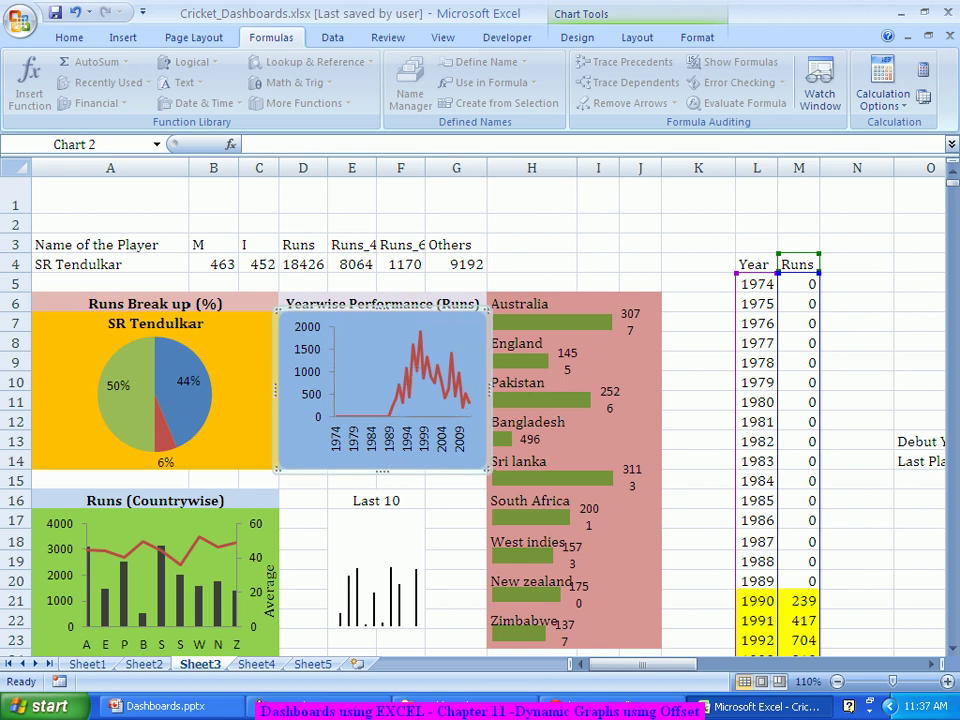
right_click(304, 423)
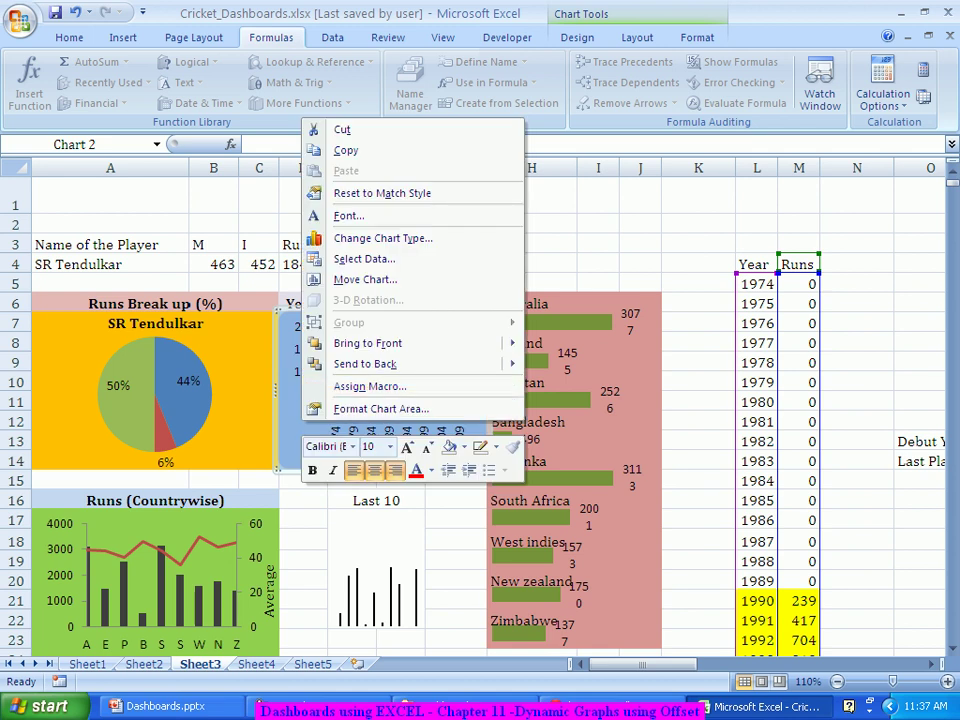
click(364, 259)
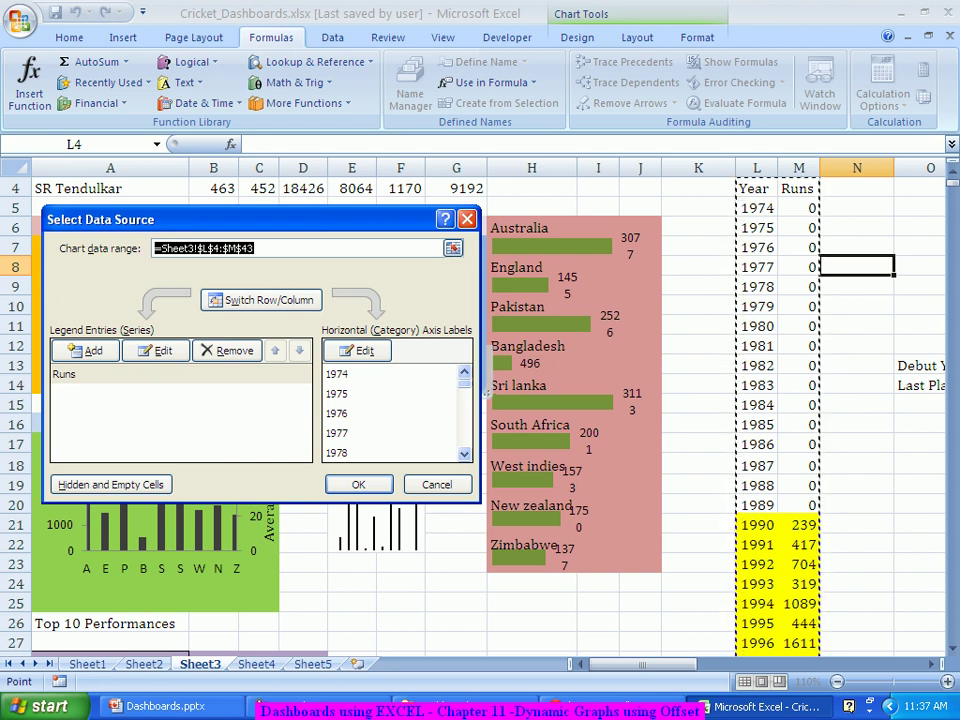
click(66, 374)
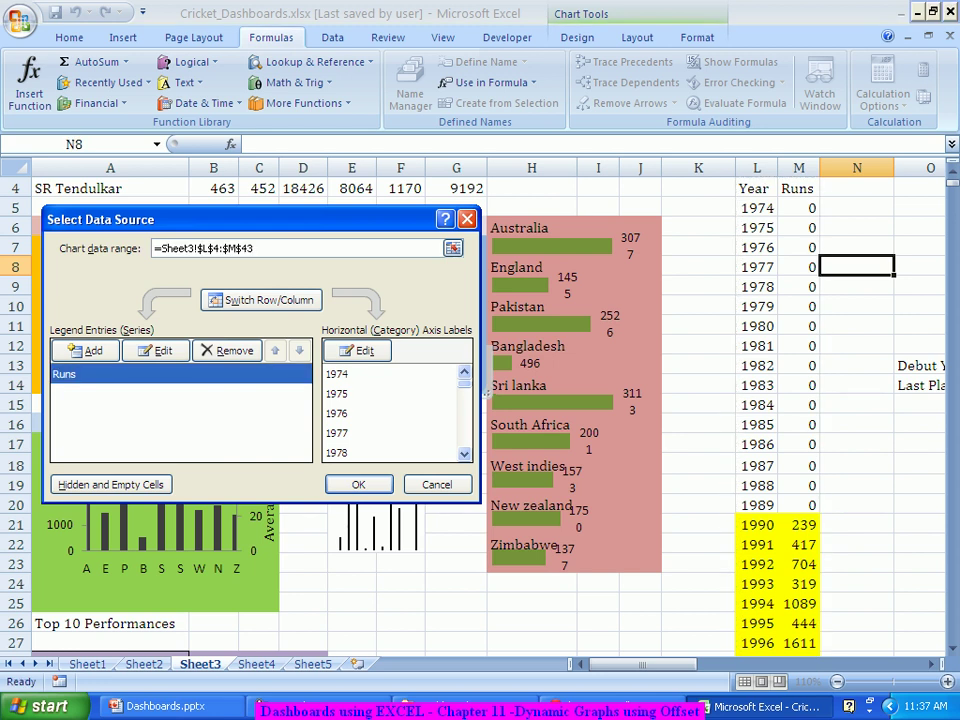
click(155, 350)
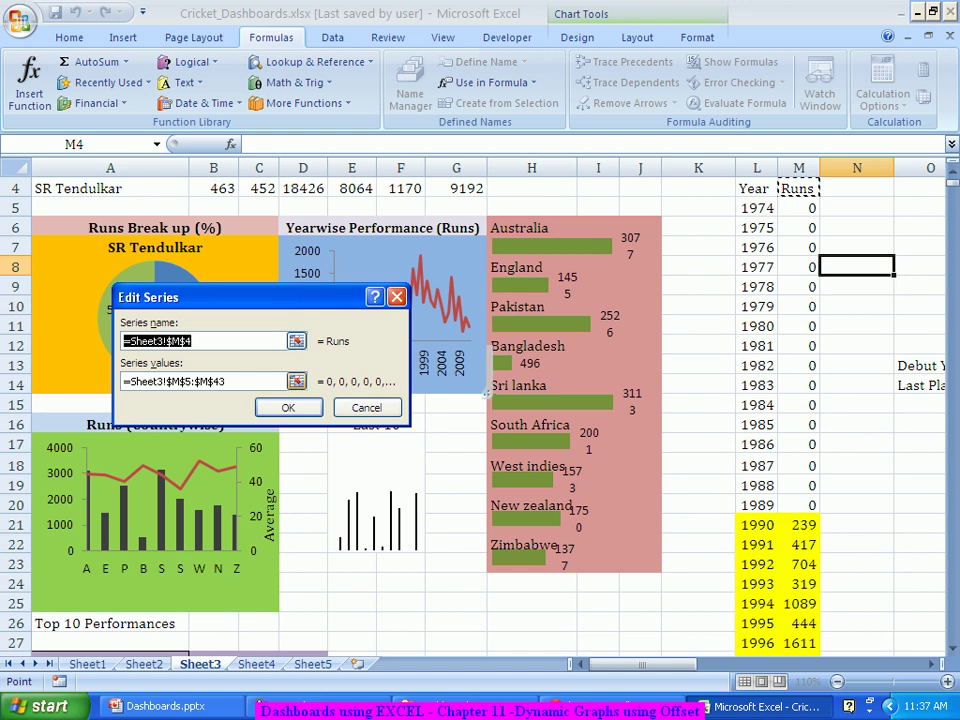
click(229, 381)
drag(229, 381, 123, 381)
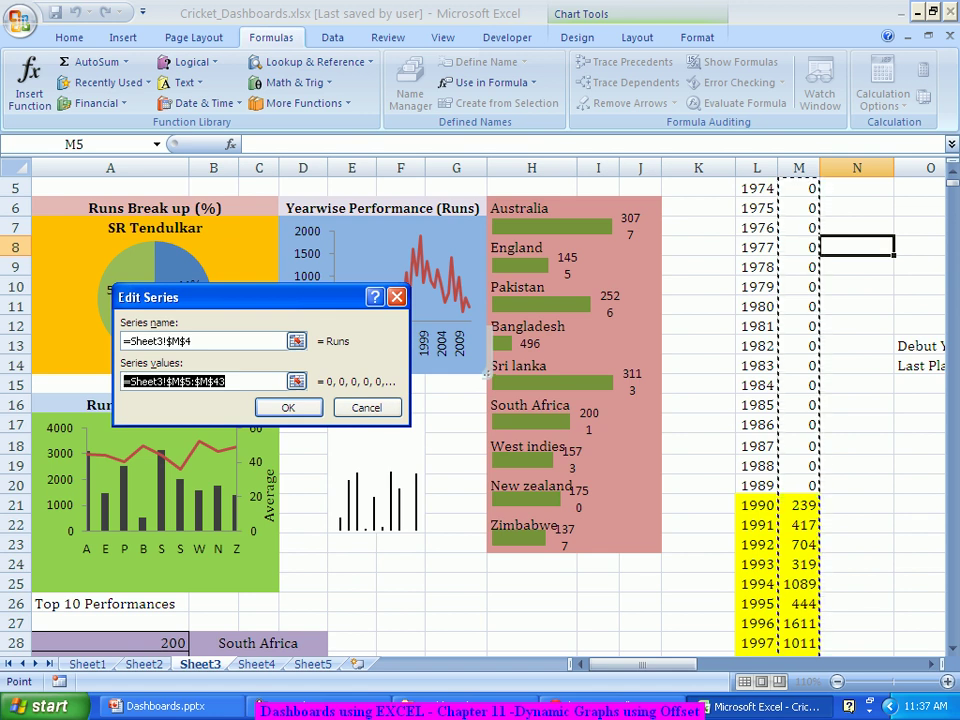
text(=)
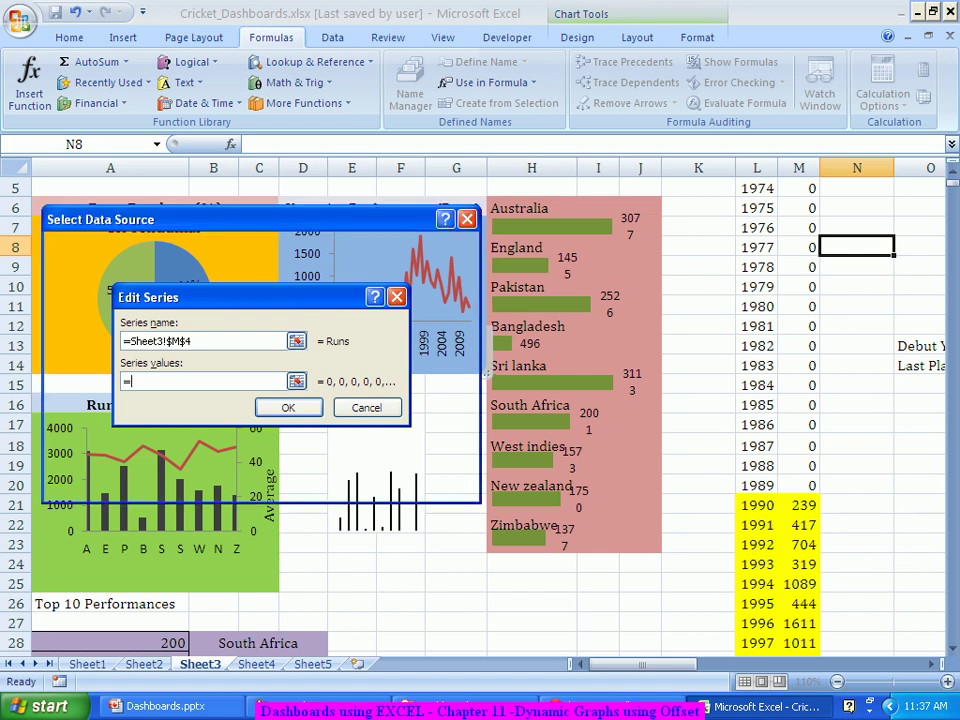
key(Escape)
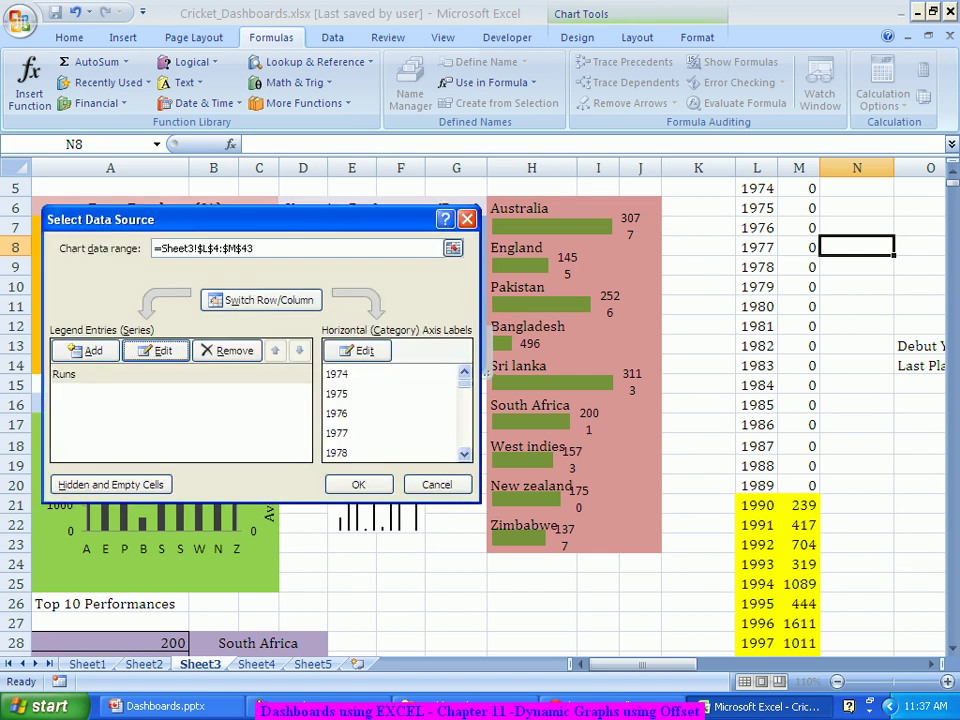
click(359, 484)
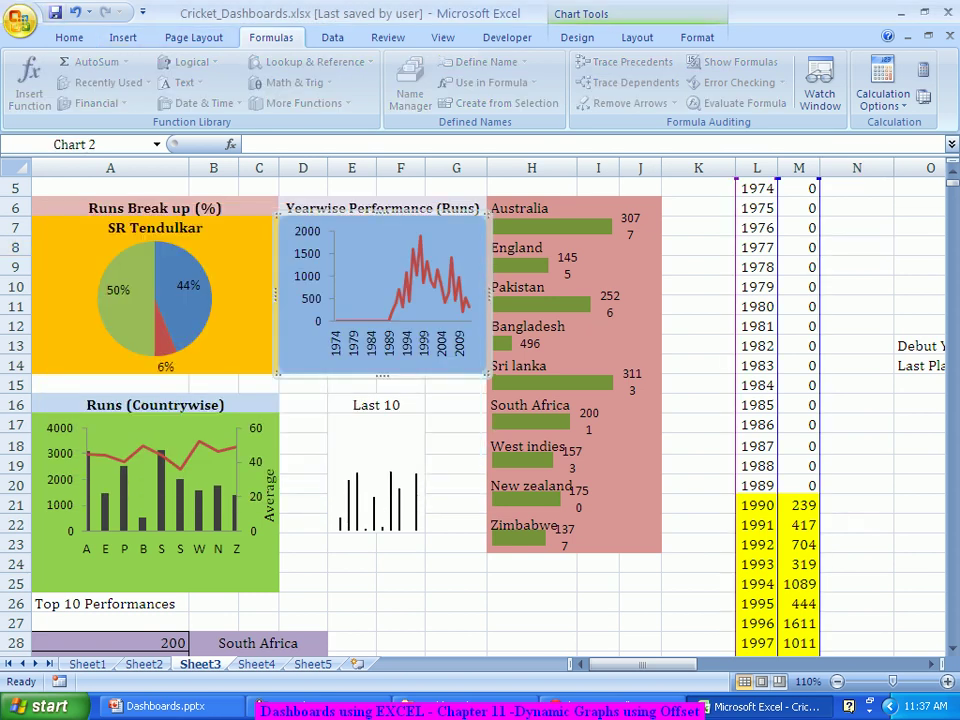
- Save a copy of the workbook on the Desktop as Dashboards_Cricket.xlsx
click(19, 20)
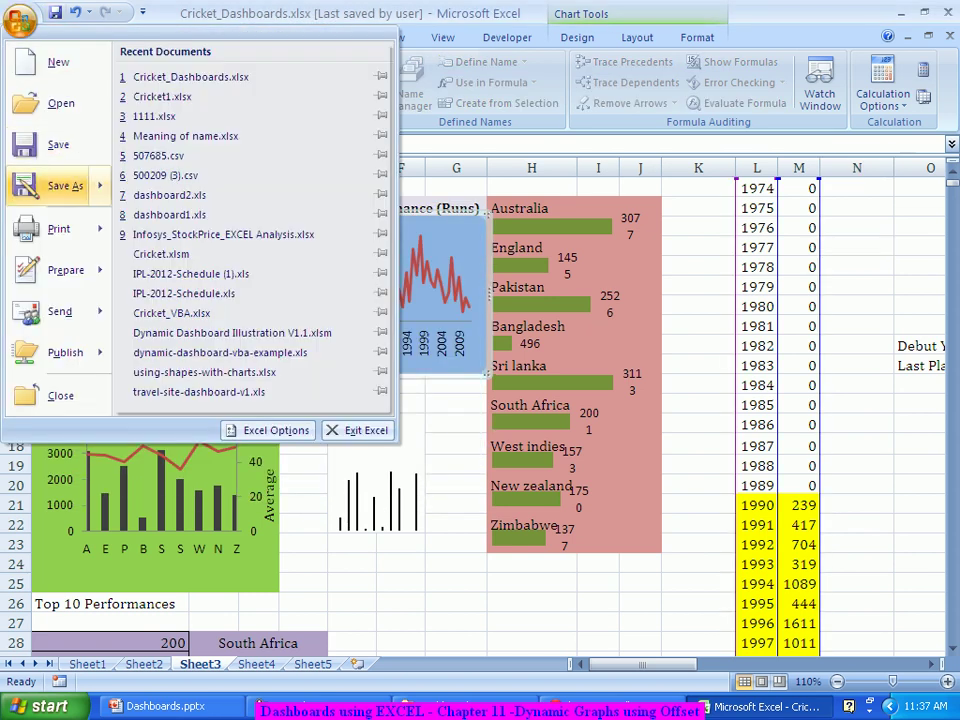
click(62, 186)
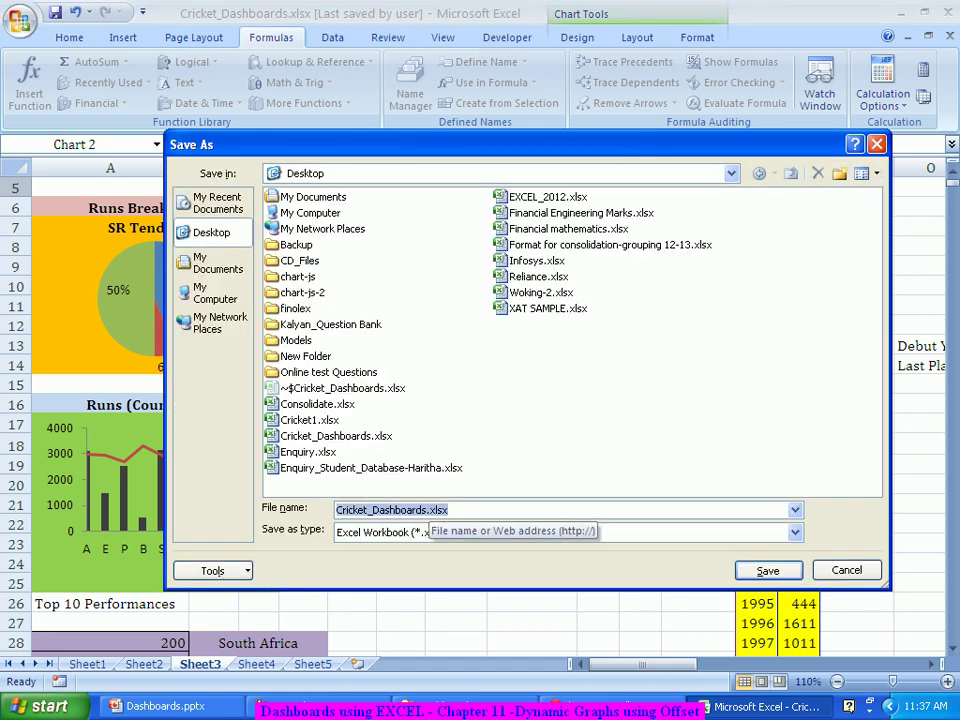
drag(373, 510, 335, 510)
key(BackSpace)
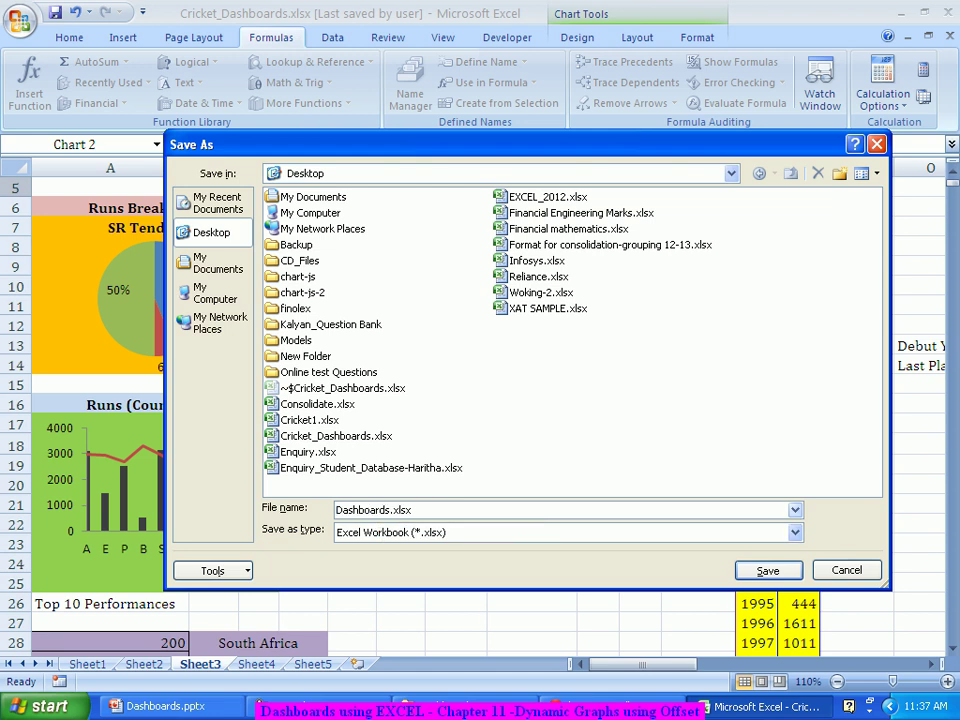
text(_Cricket)
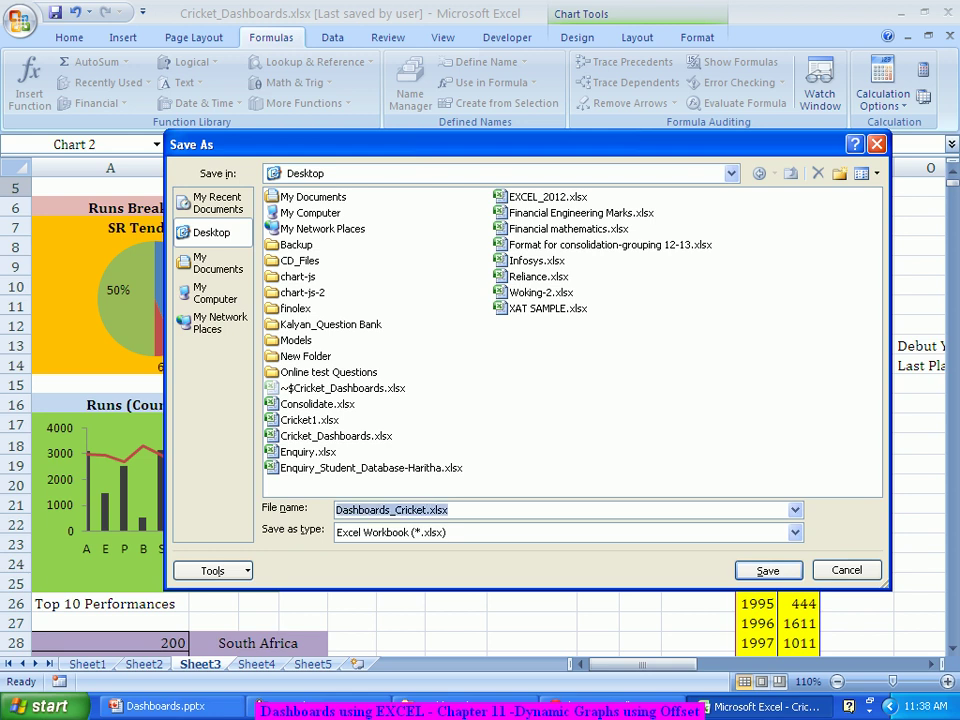
key(Return)
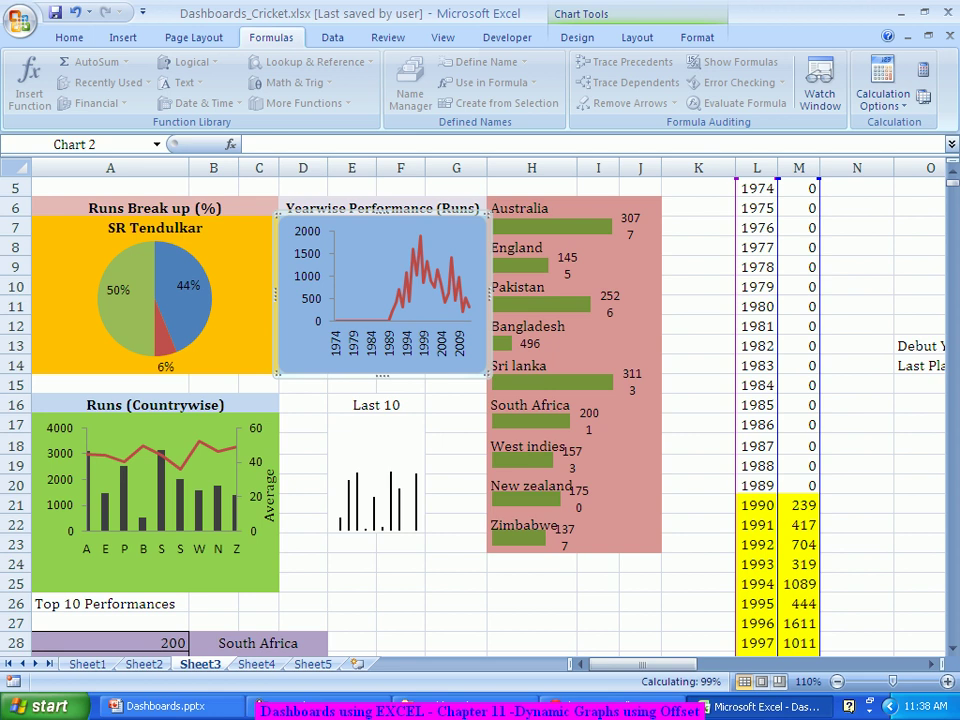
key(ctrl+s)
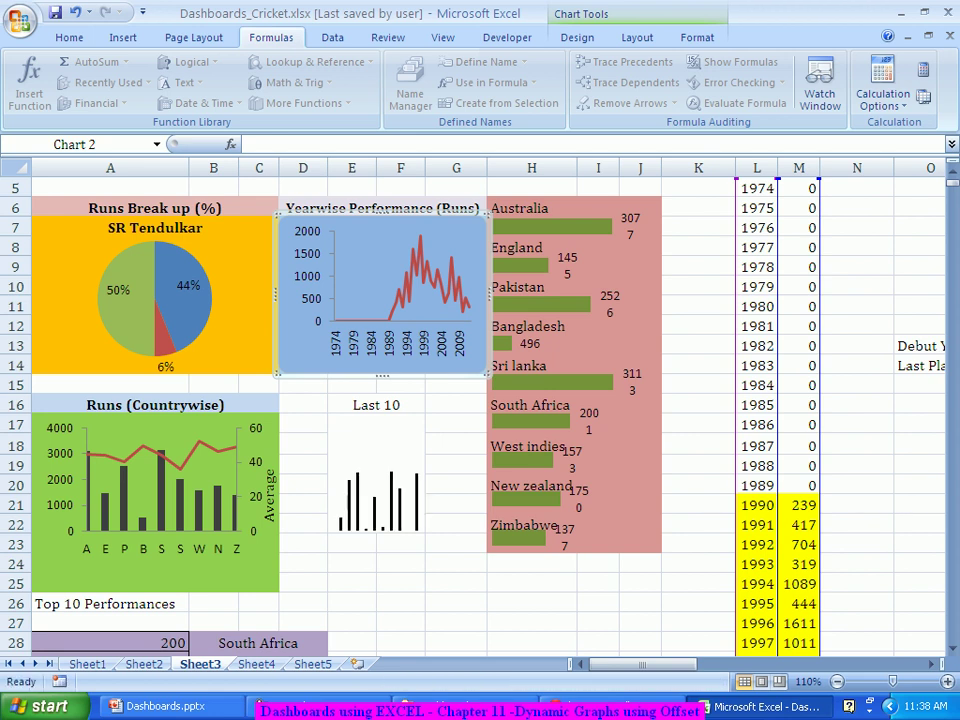
- Set the Runs series values of the Yearwise Performance chart to ='Dashboards_Cricket.xlsx'!PlayerRuns
right_click(316, 362)
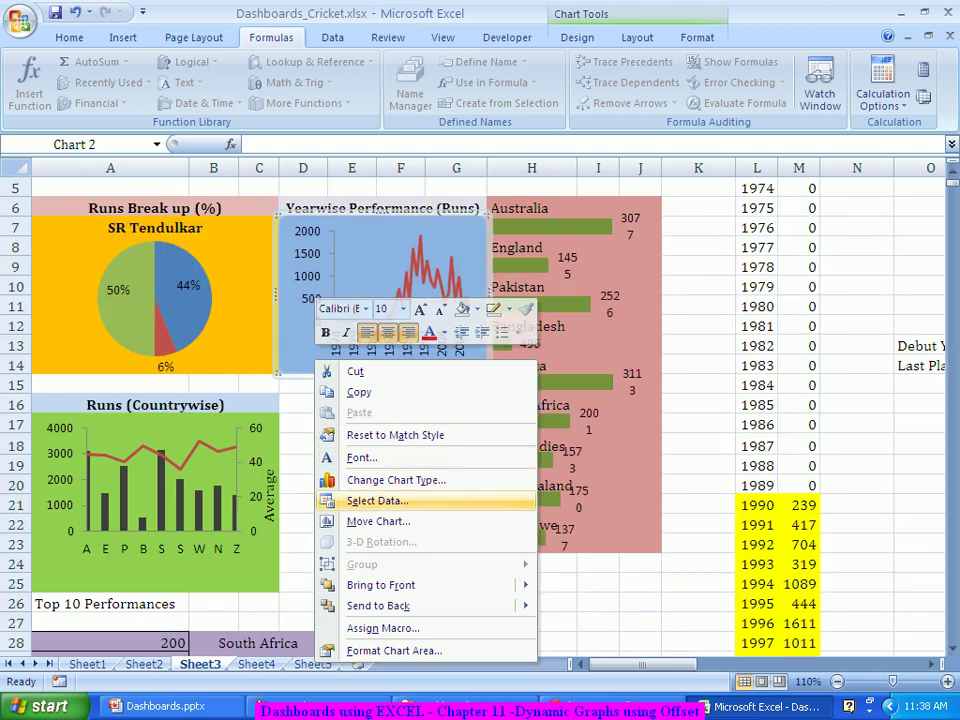
click(377, 520)
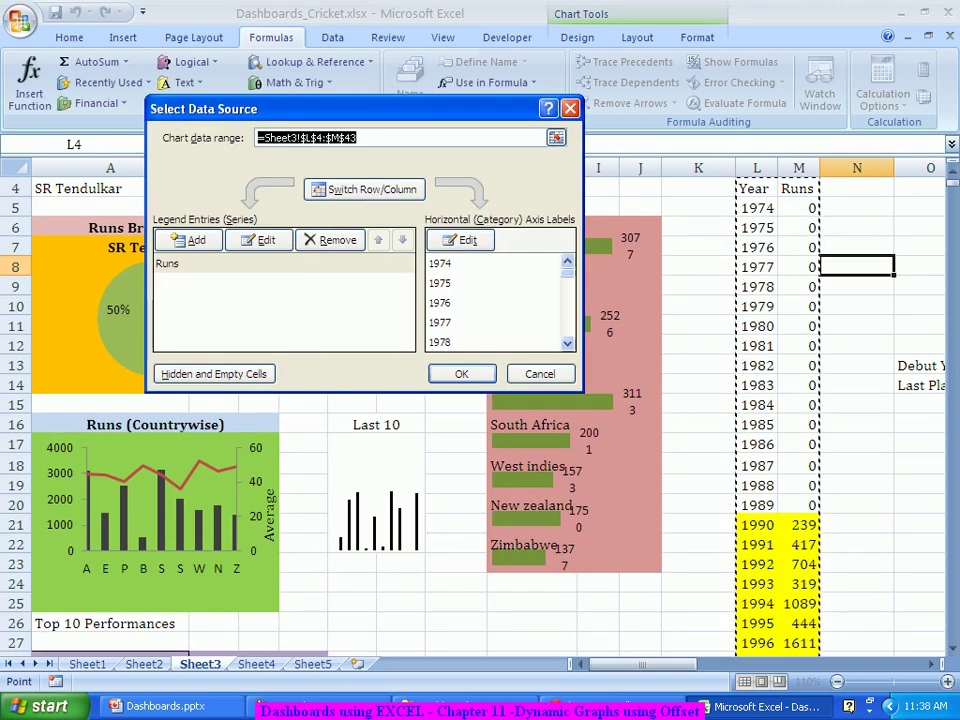
click(259, 240)
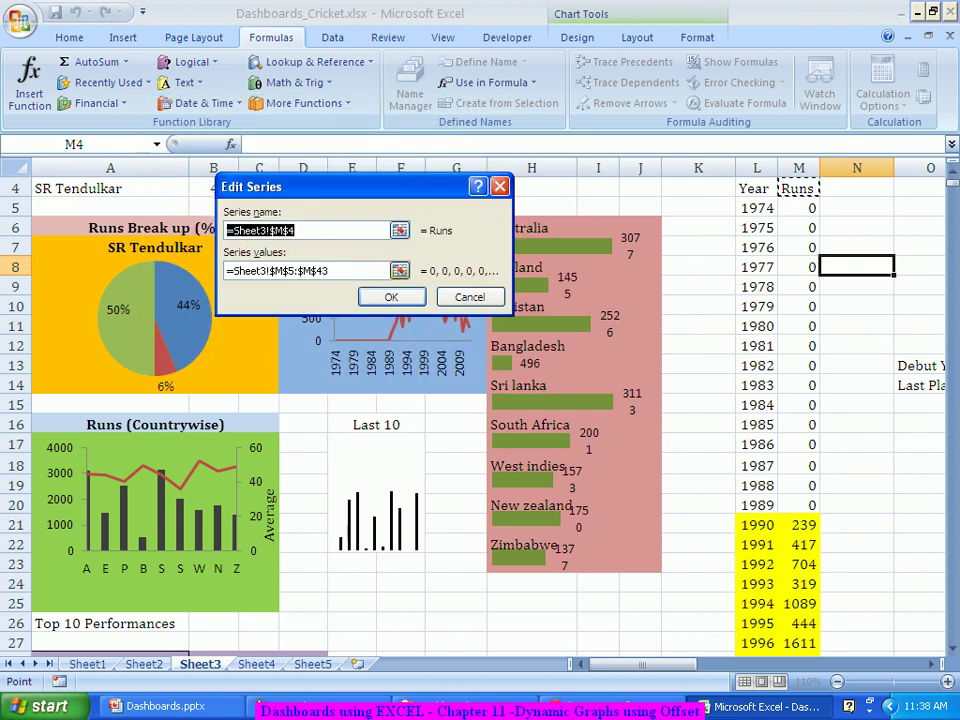
key(Tab)
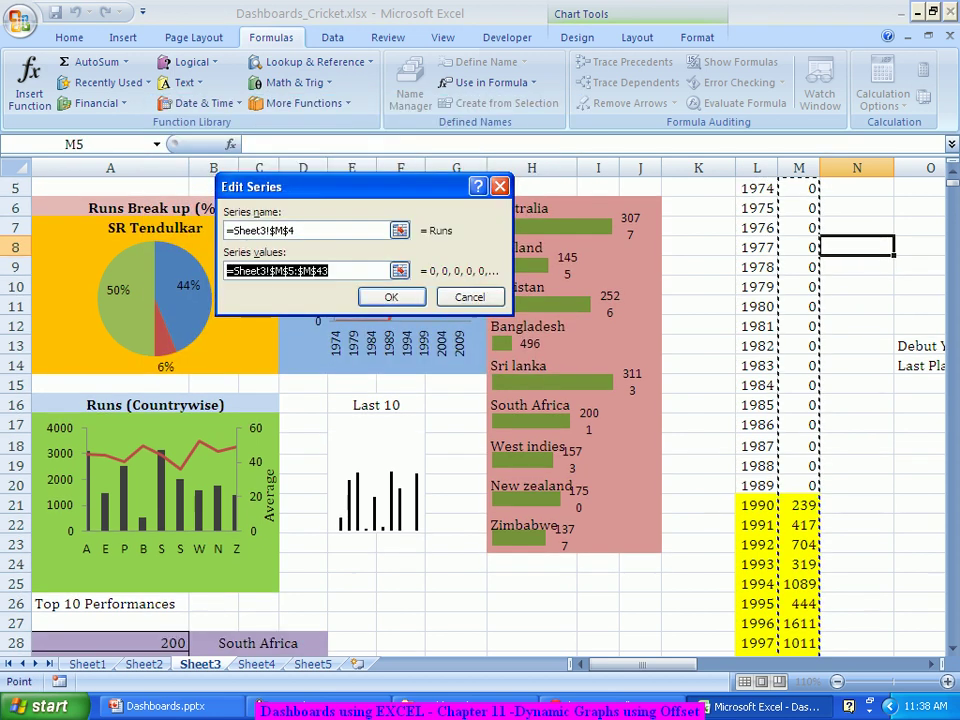
text(=')
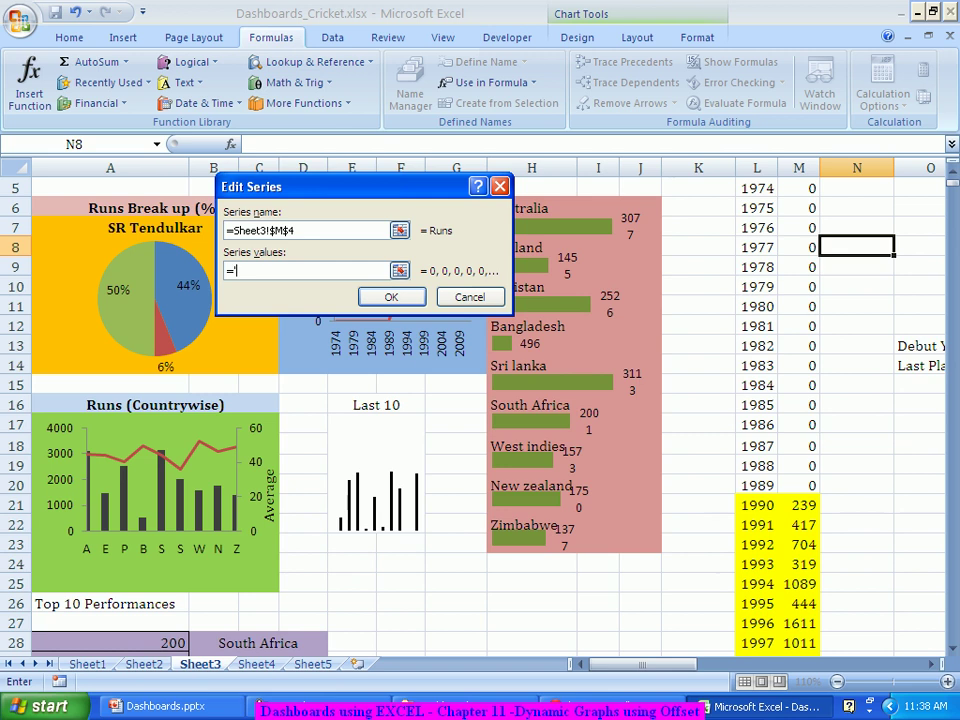
text(Dashboards_)
text(Cricket.)
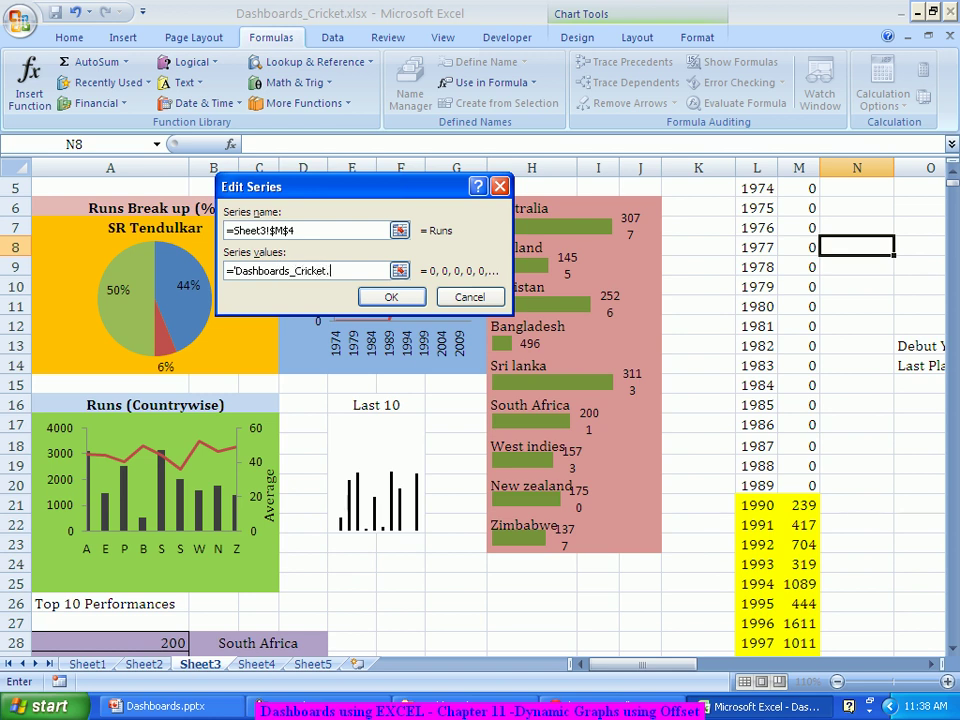
text(xlsx'!PlayerRuns)
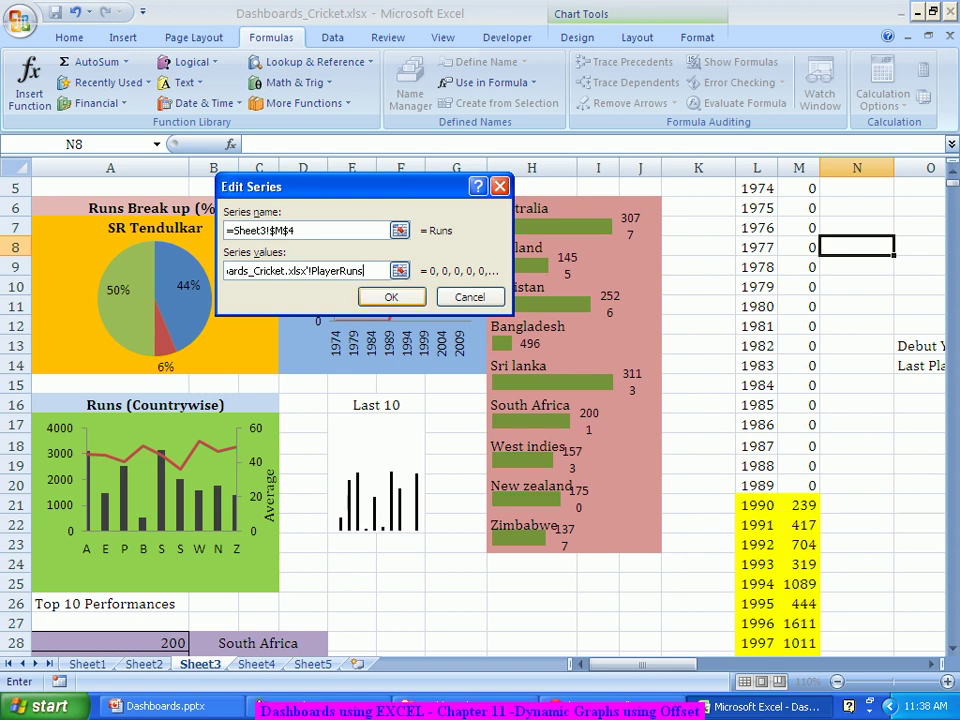
click(391, 297)
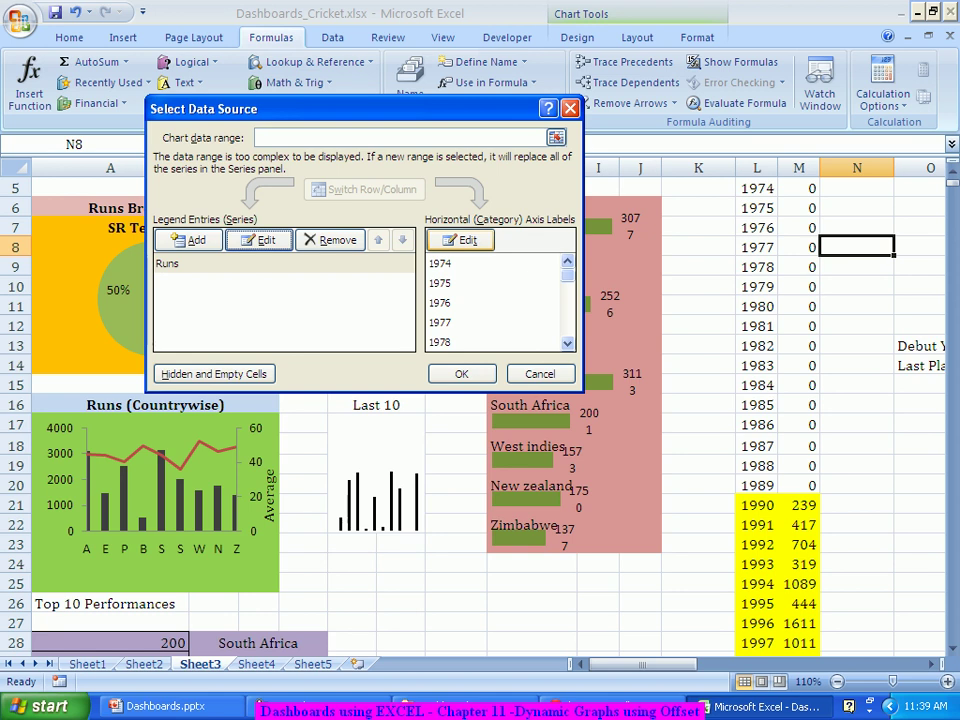
- Set the horizontal axis labels of the Yearwise Performance chart to ='Dashboards_Cricket.xlsx'!PlayerYears and apply the data source changes
click(458, 240)
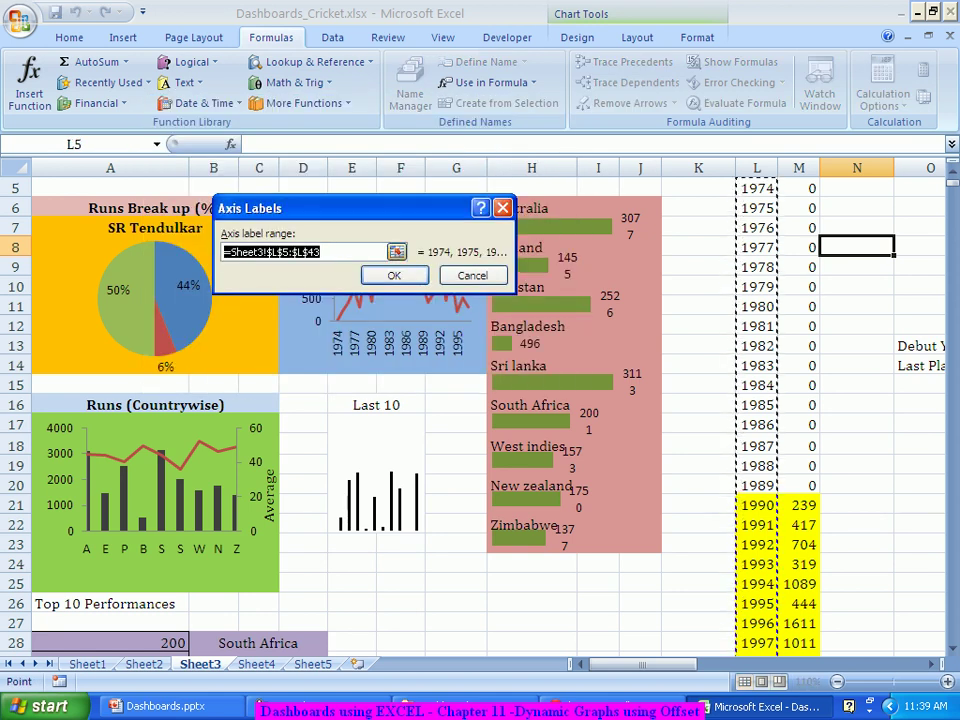
text(=')
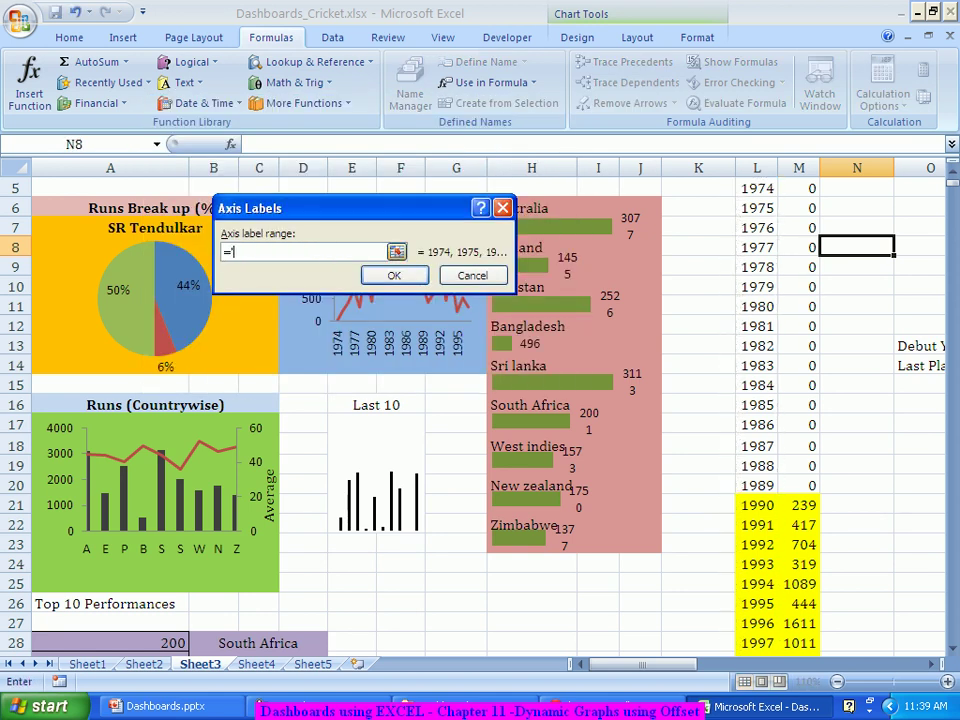
text(Dashboards_Cricket.xlsx)
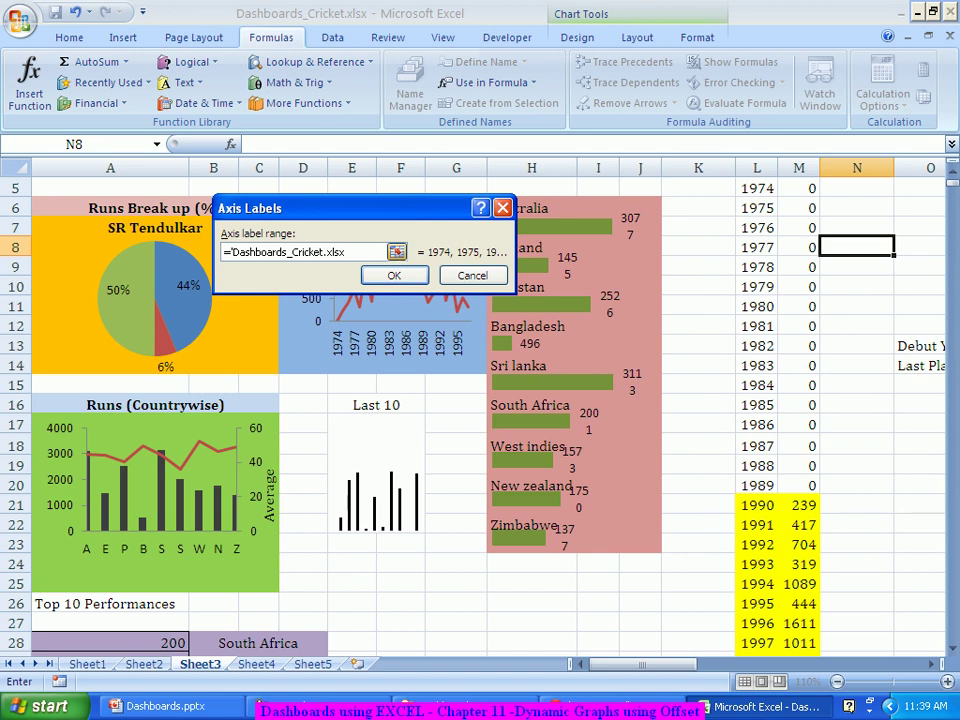
text('!PlayerYears)
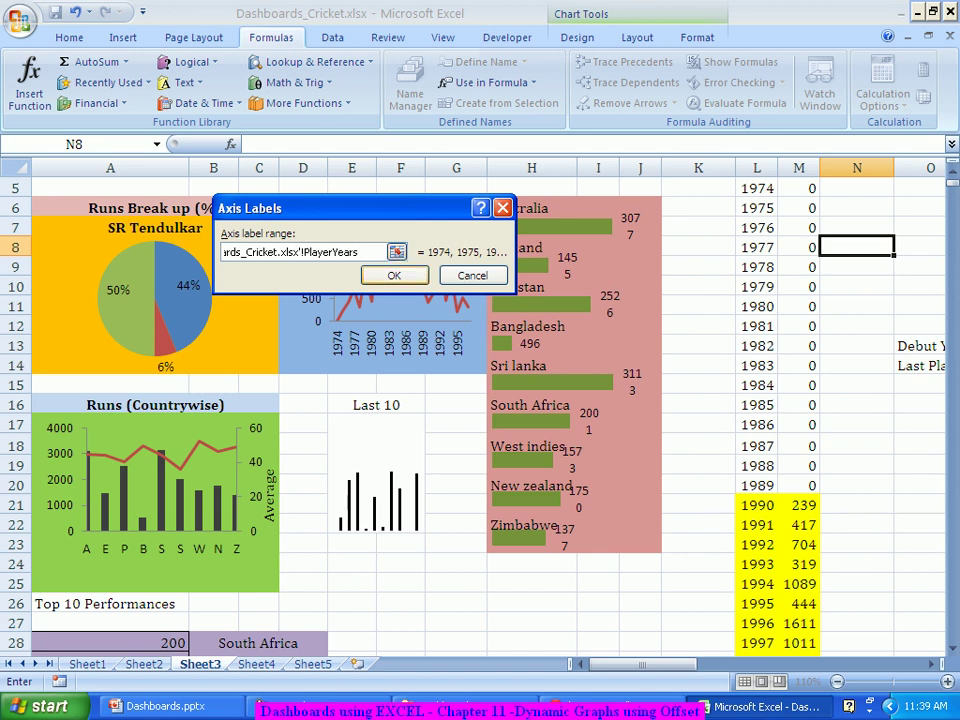
key(Return)
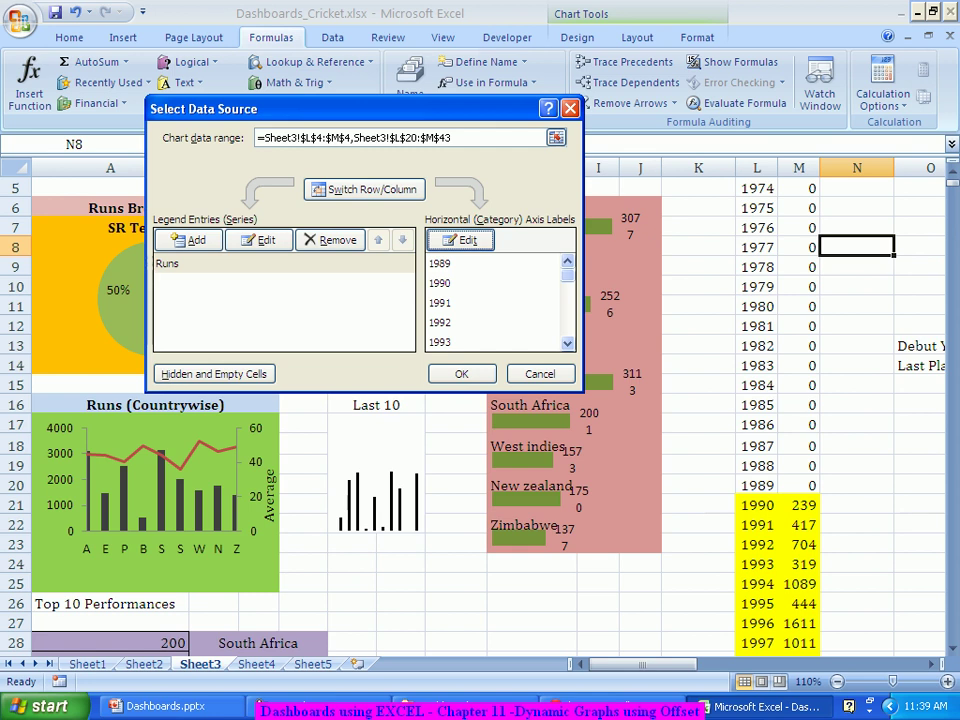
click(461, 374)
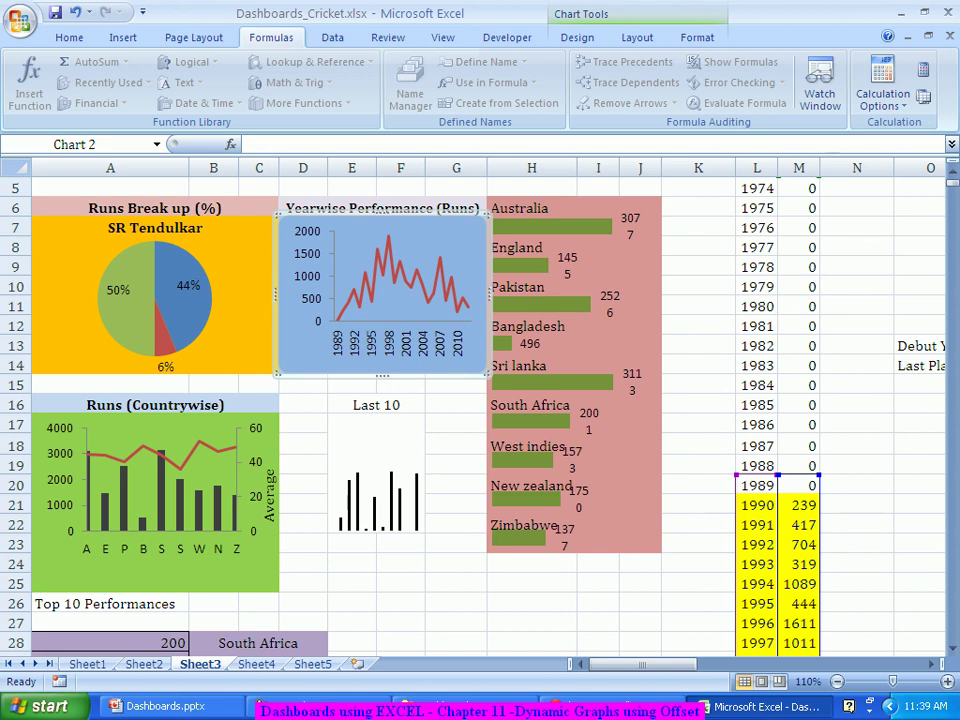
- Test the dynamic chart by switching the player in cell A4 to A Kumble and then to VG Kambli
scroll(480, 400, up, 2)
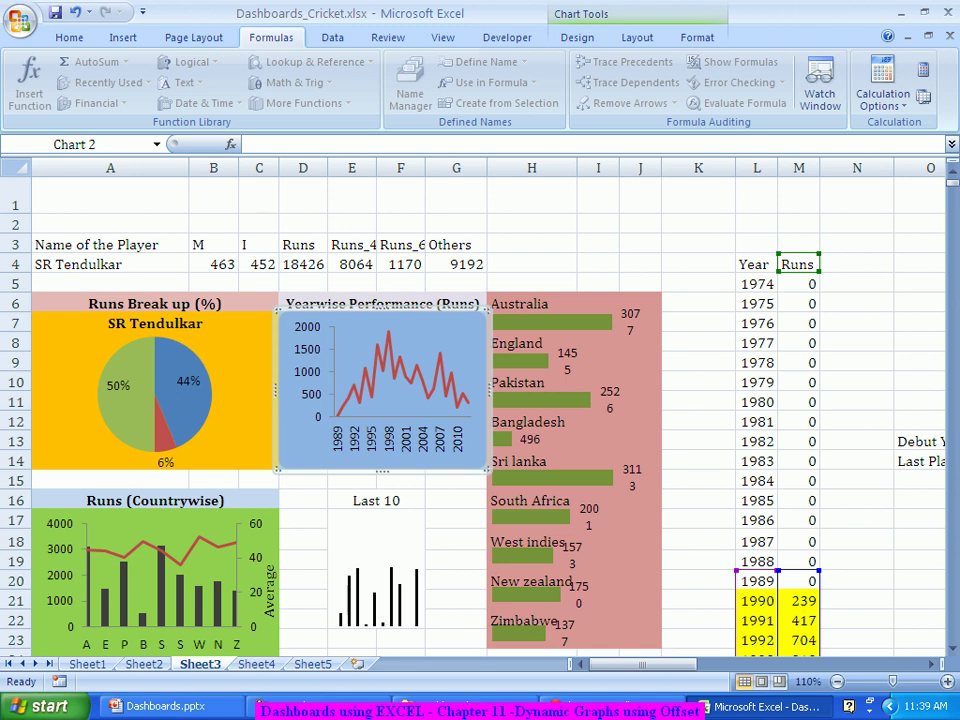
click(112, 264)
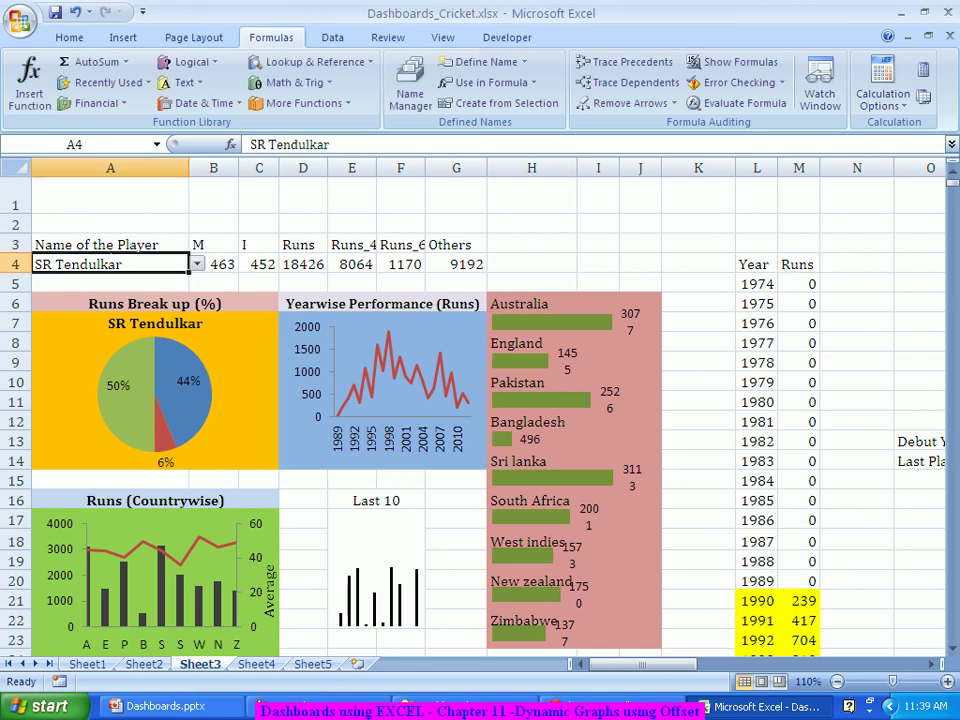
key(alt+Down)
key(Down)
key(Down)
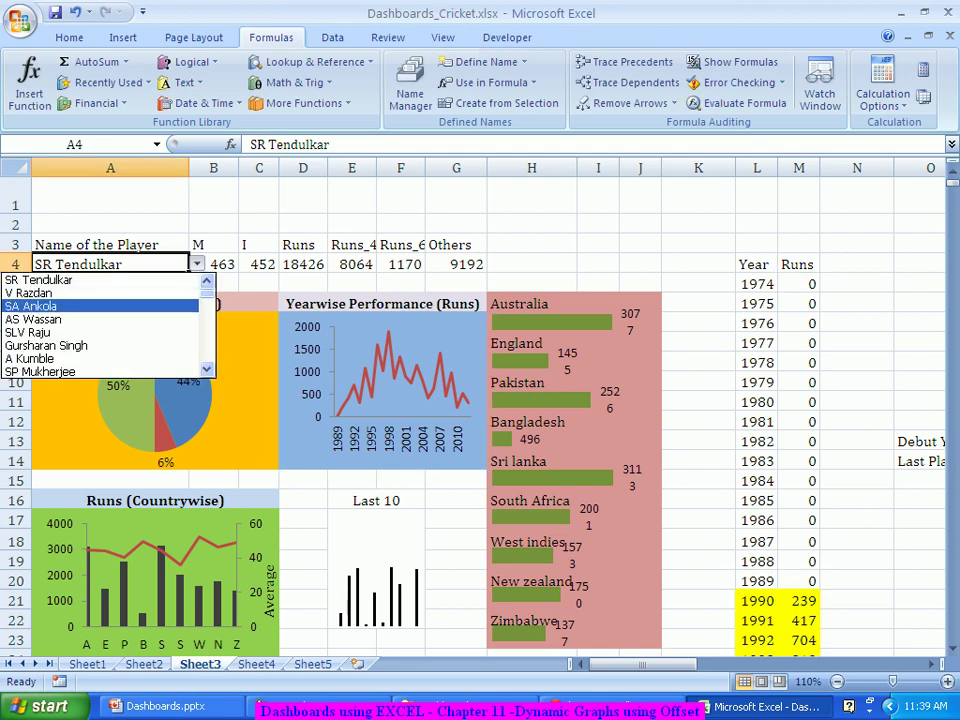
key(Down)
key(Down)
key(Down)
key(Down)
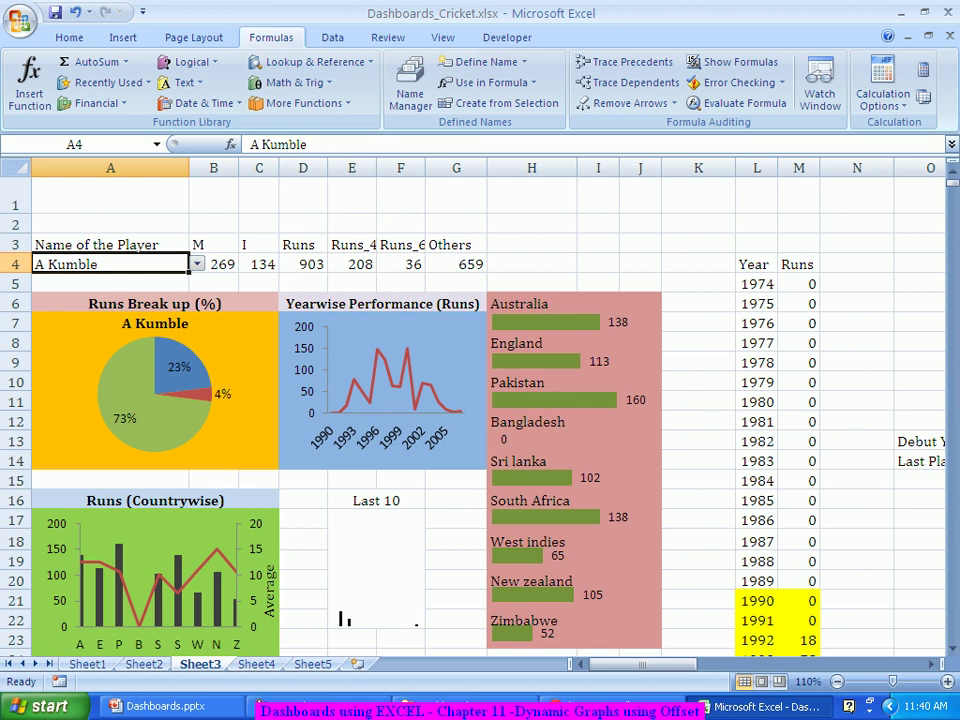
click(197, 264)
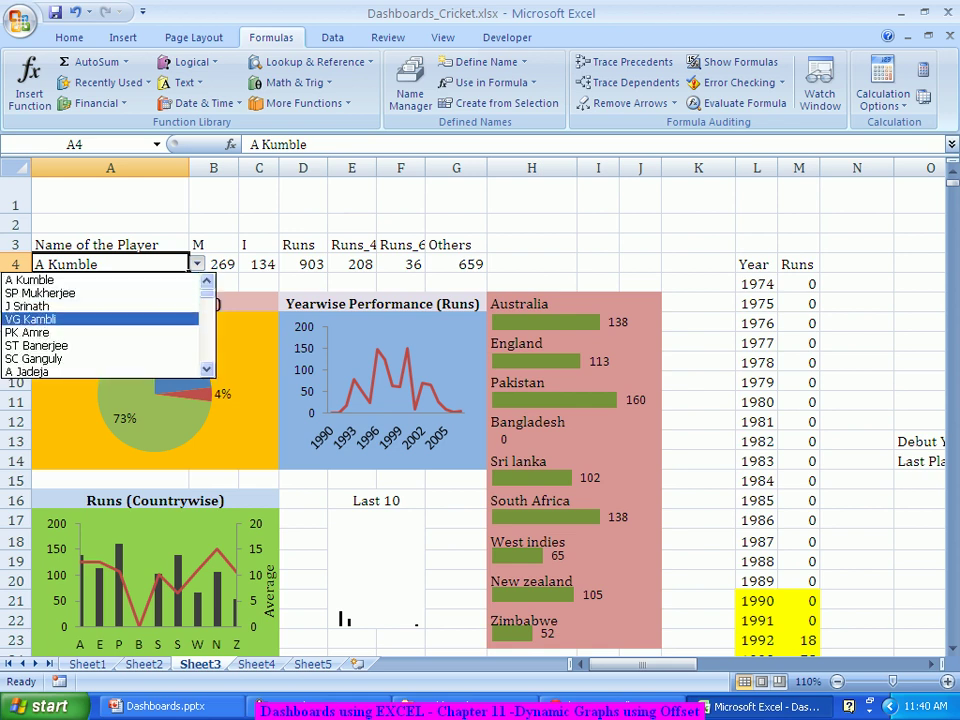
key(Return)
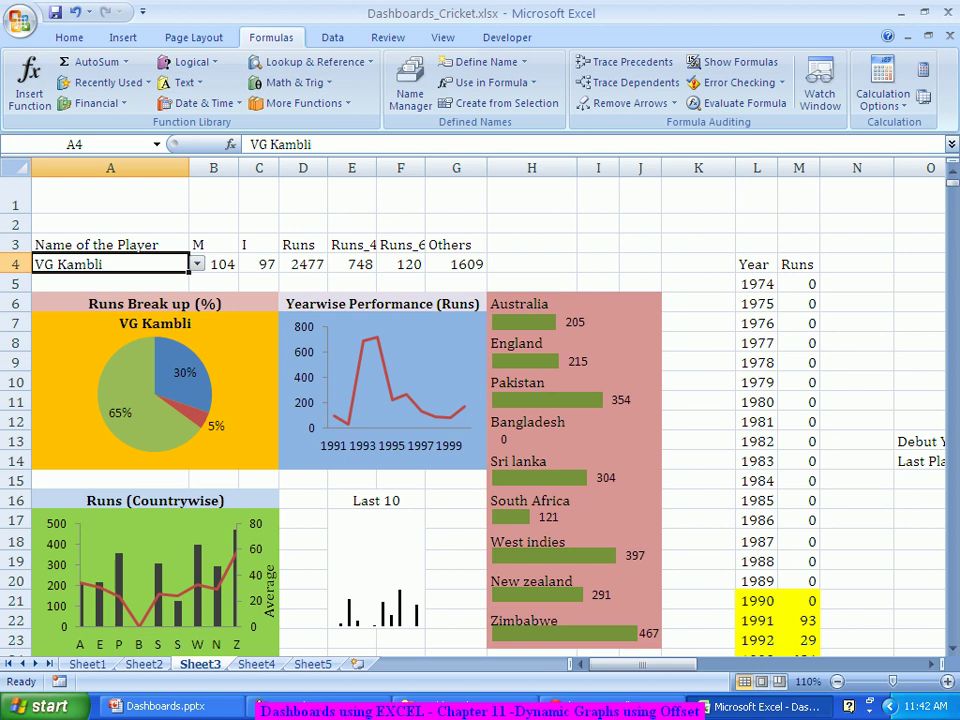
- Review the dashboard charts against the yearwise runs table and the debut and last played years in P13:P14
scroll(480, 400, down, 2)
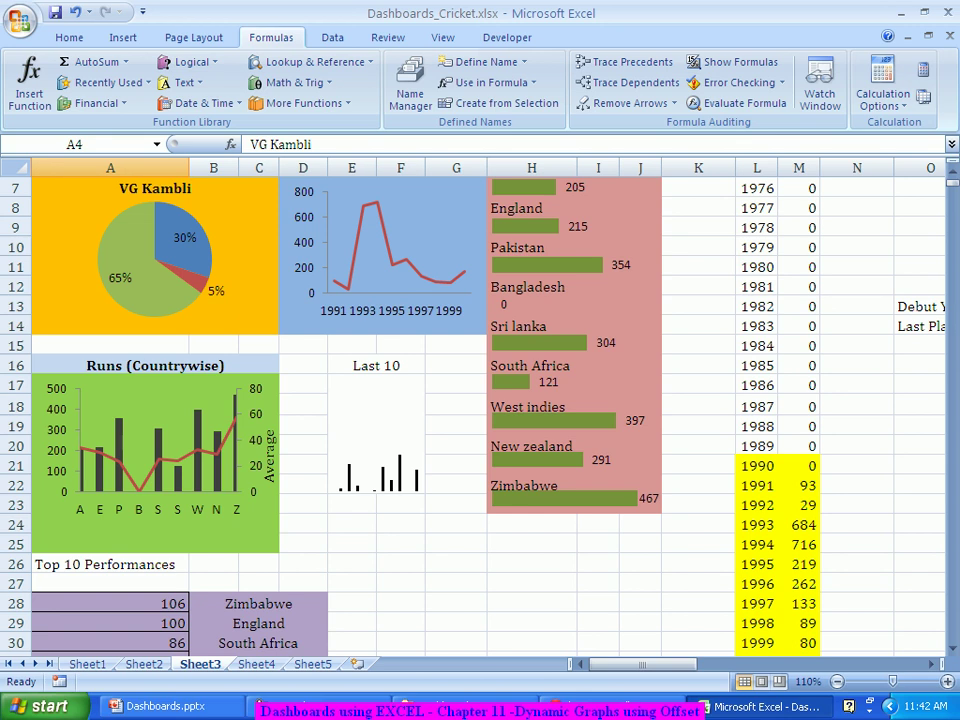
scroll(480, 400, up, 2)
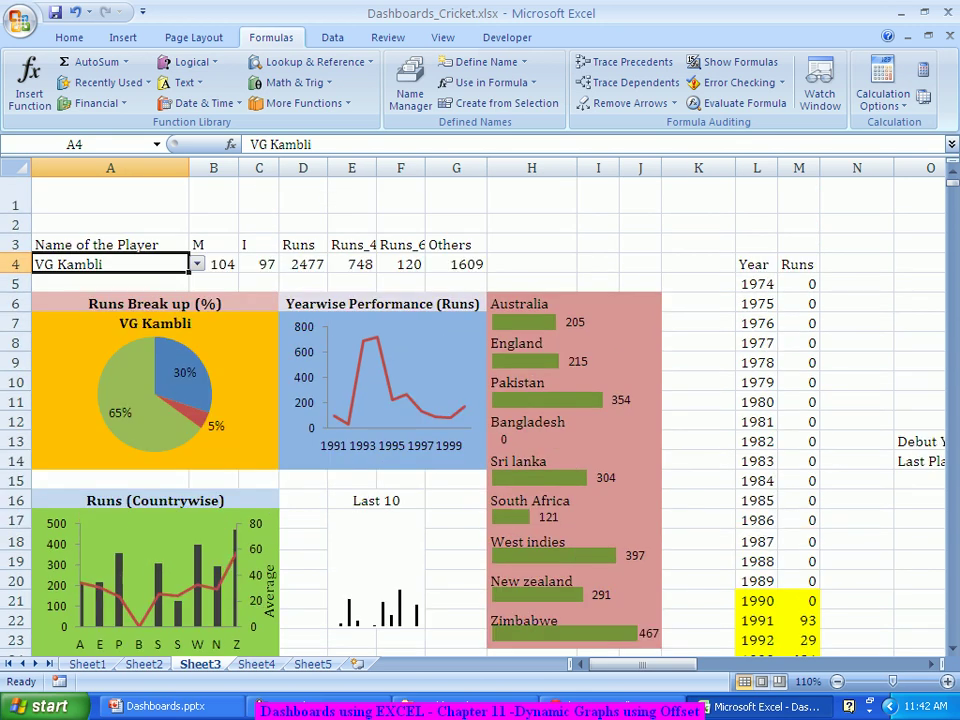
scroll(480, 400, down, 3)
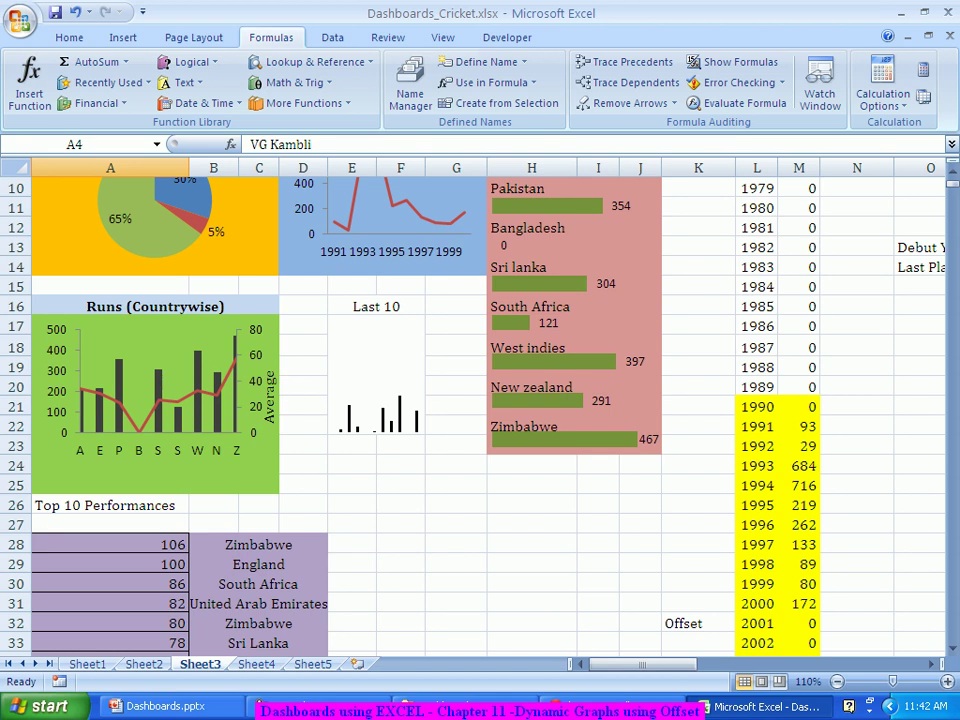
mouse_move(645, 664)
mouse_down()
mouse_move(680, 664)
mouse_move(650, 664)
mouse_up()
drag(709, 247, 709, 267)
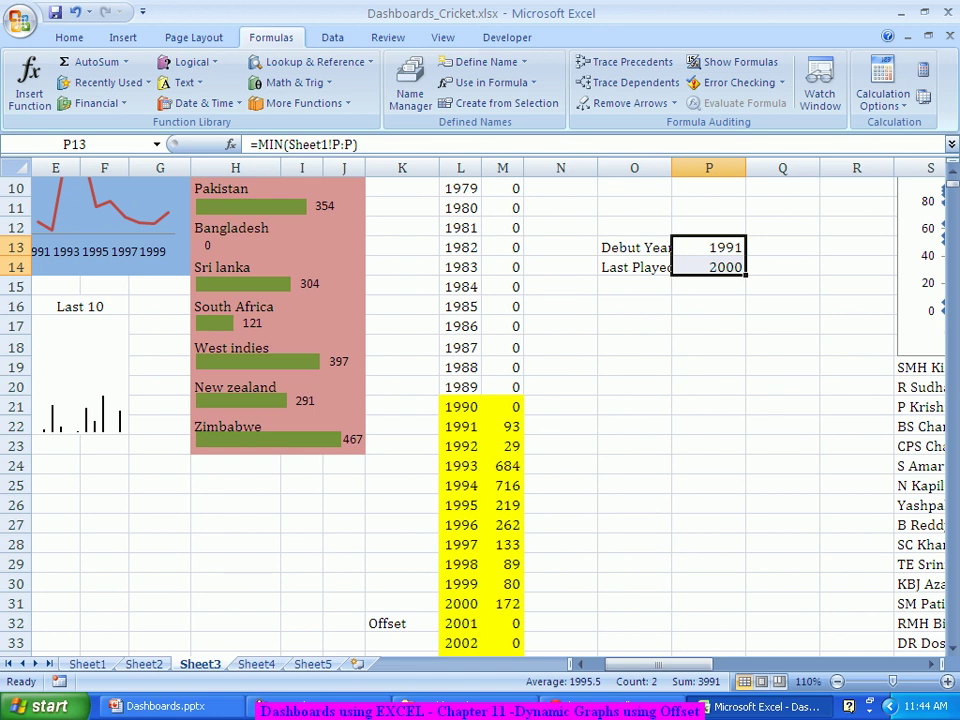
drag(658, 664, 641, 664)
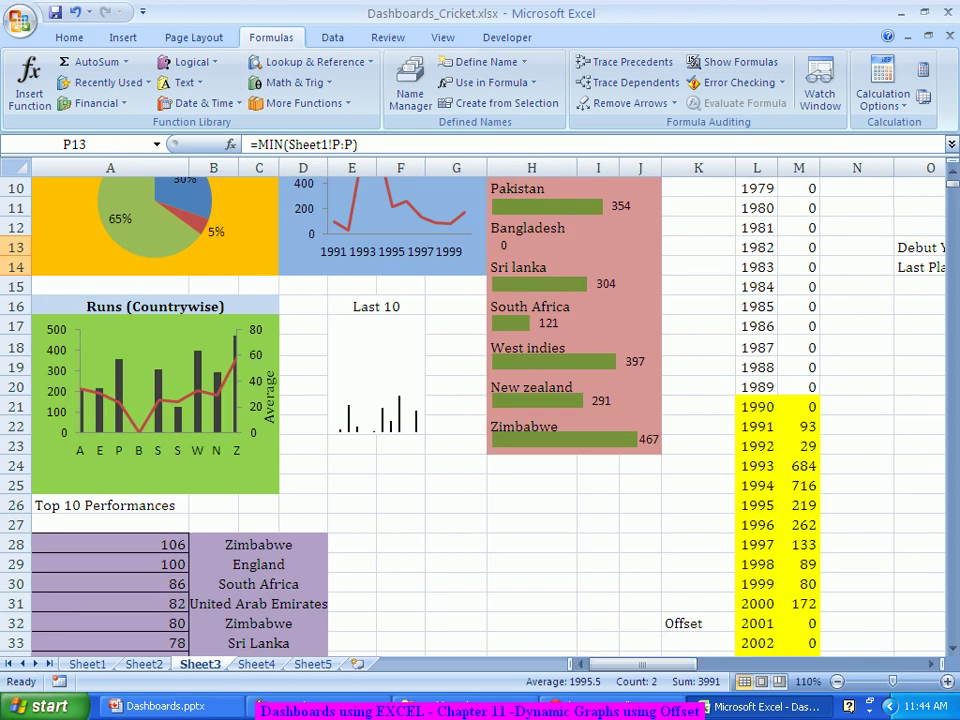
scroll(480, 410, down, 3)
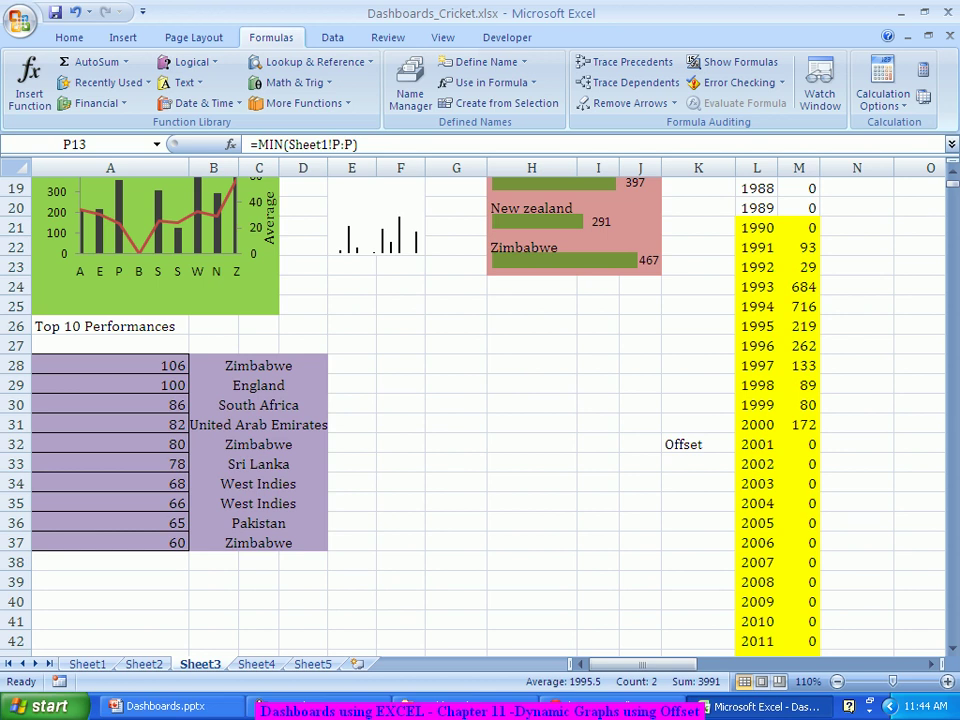
scroll(480, 400, up, 6)
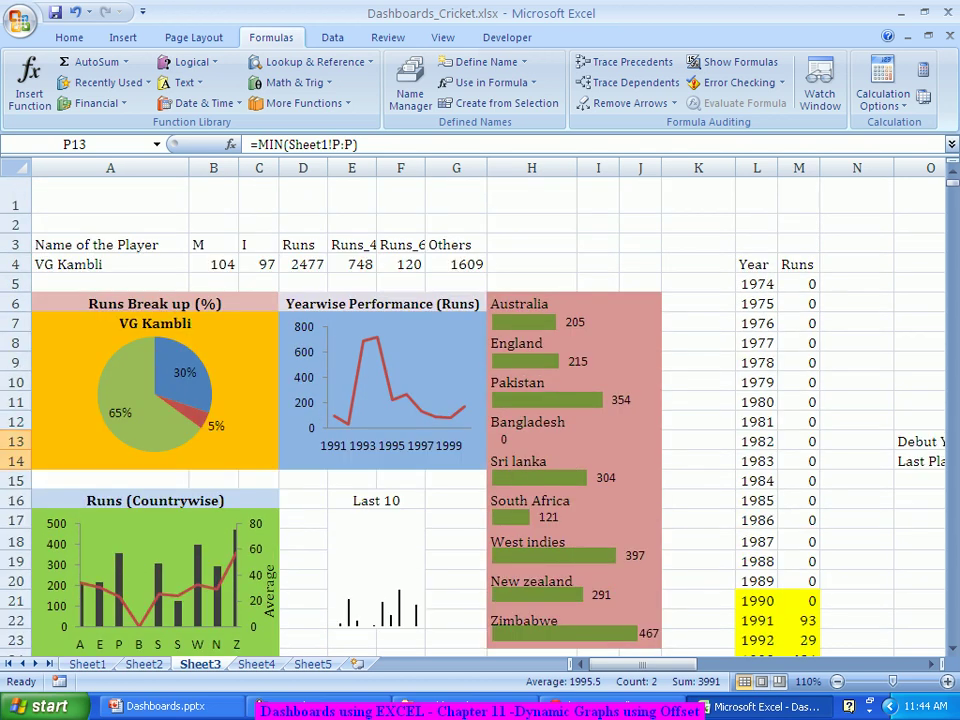